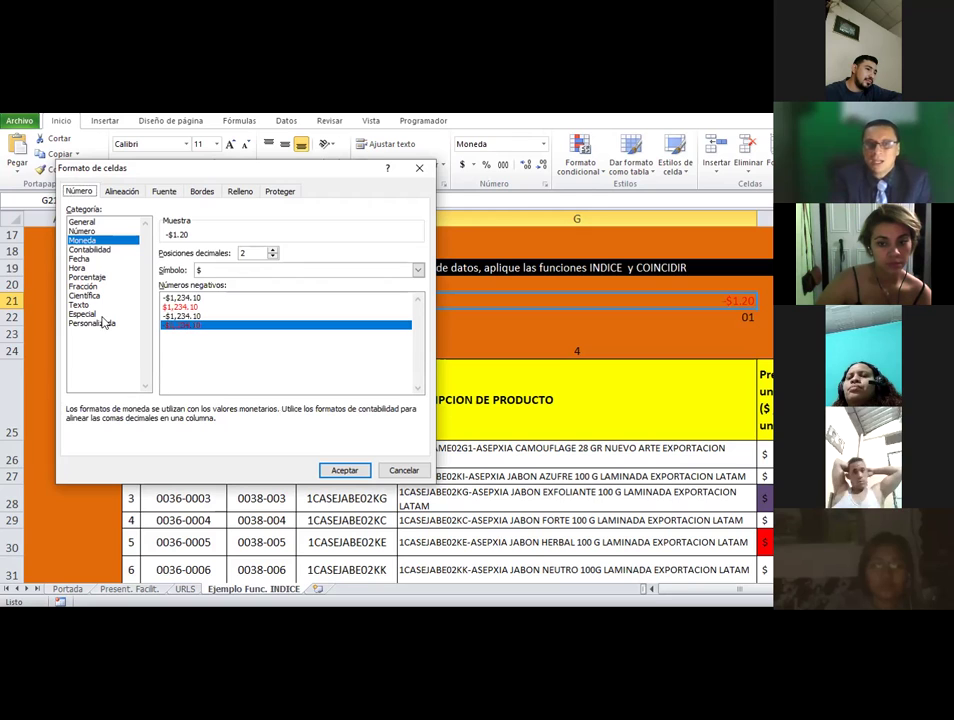
Examine the custom format code behind cell G21's currency format and close the cell format settings
click(91, 323)
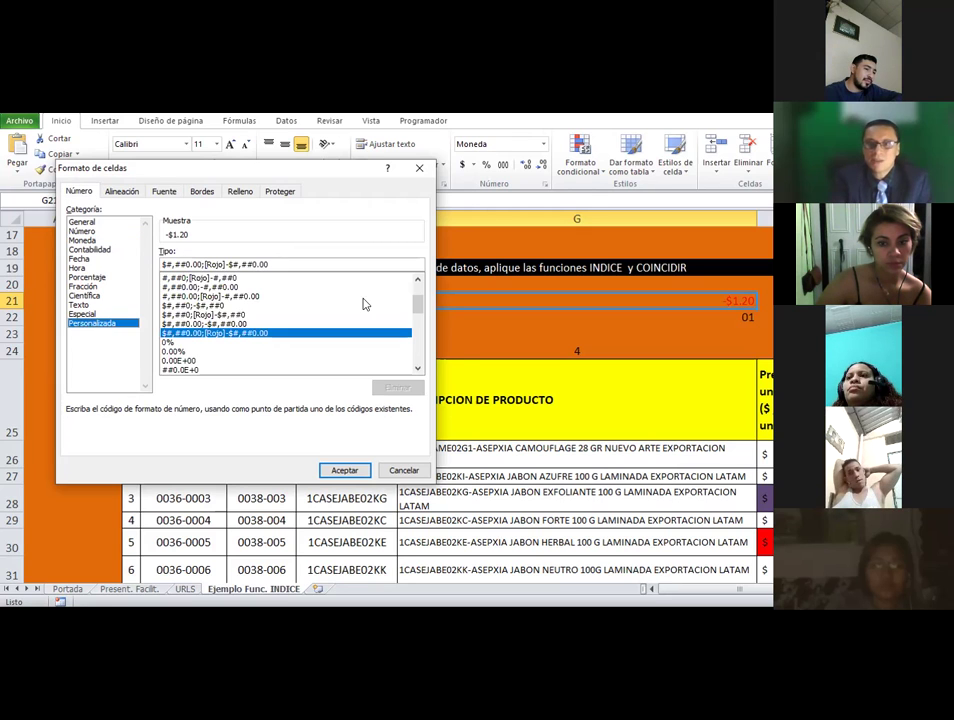
key(Return)
click(764, 317)
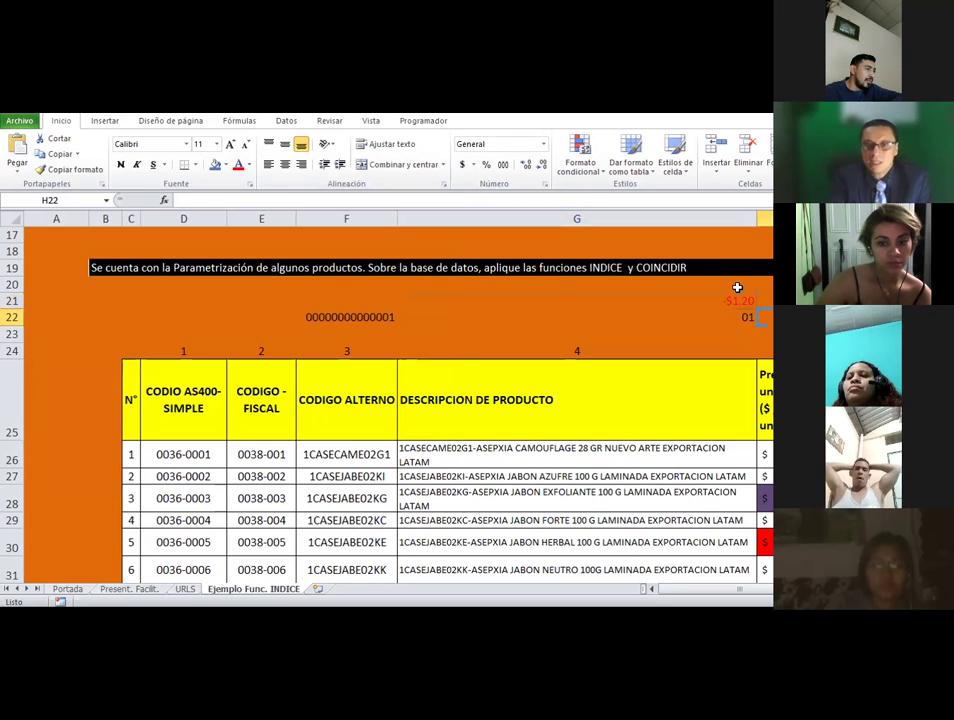
Try to apply the custom number format "## kg" to cell H21
key(Up)
click(546, 186)
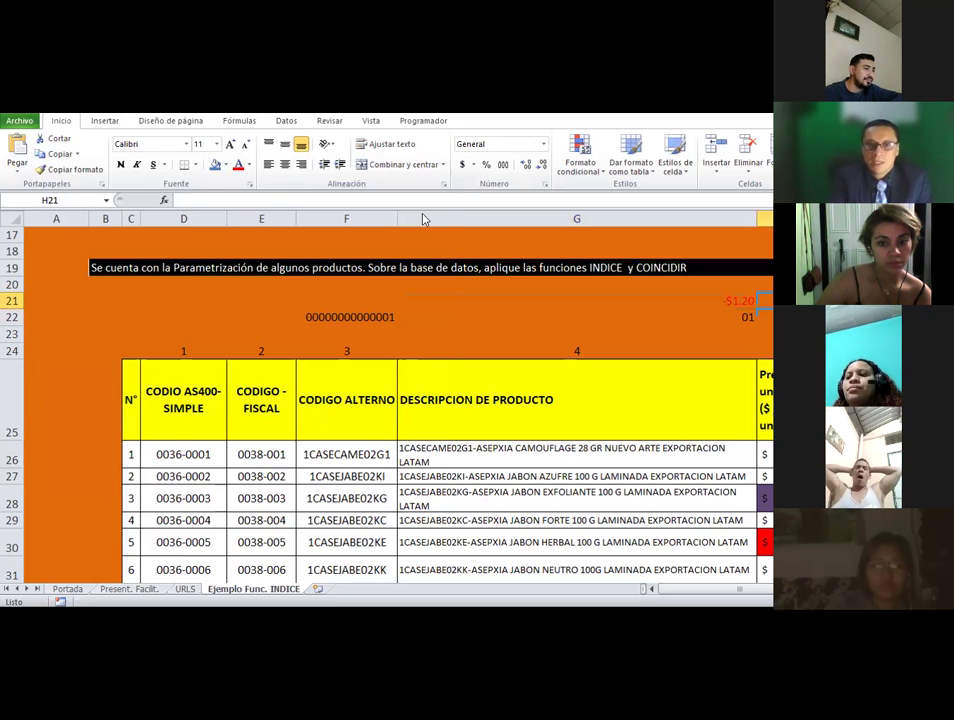
click(79, 324)
key(Tab)
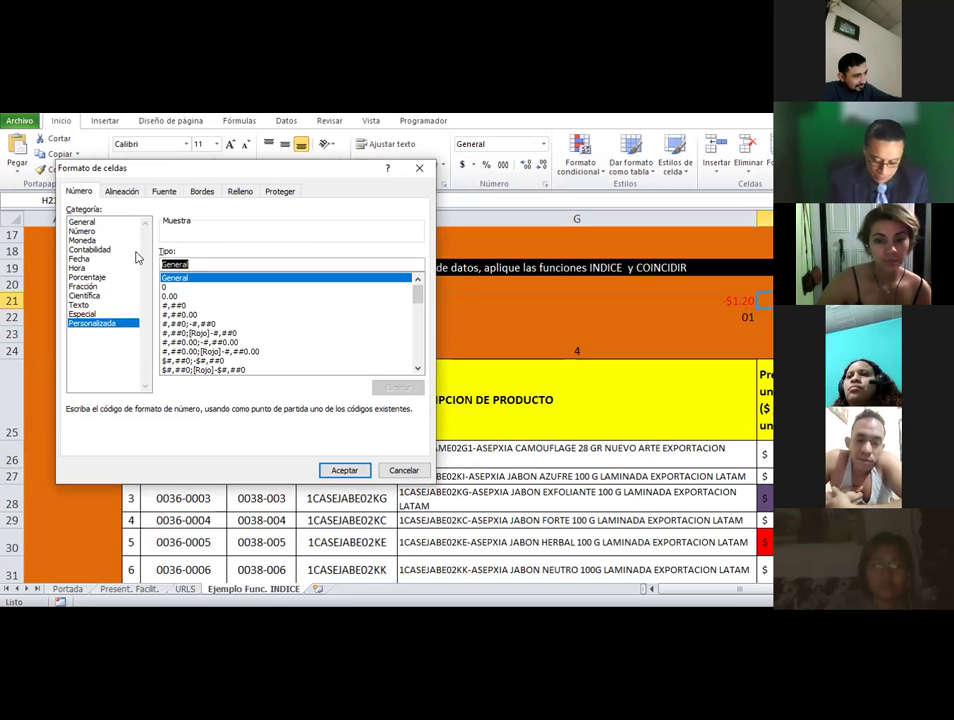
text(#)
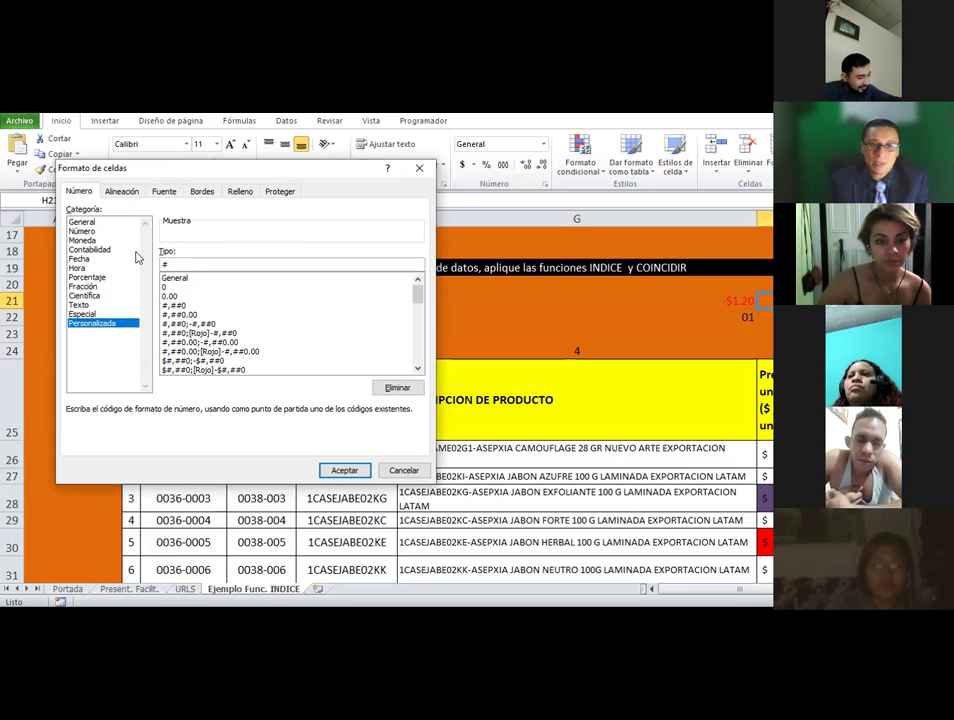
text(# kg)
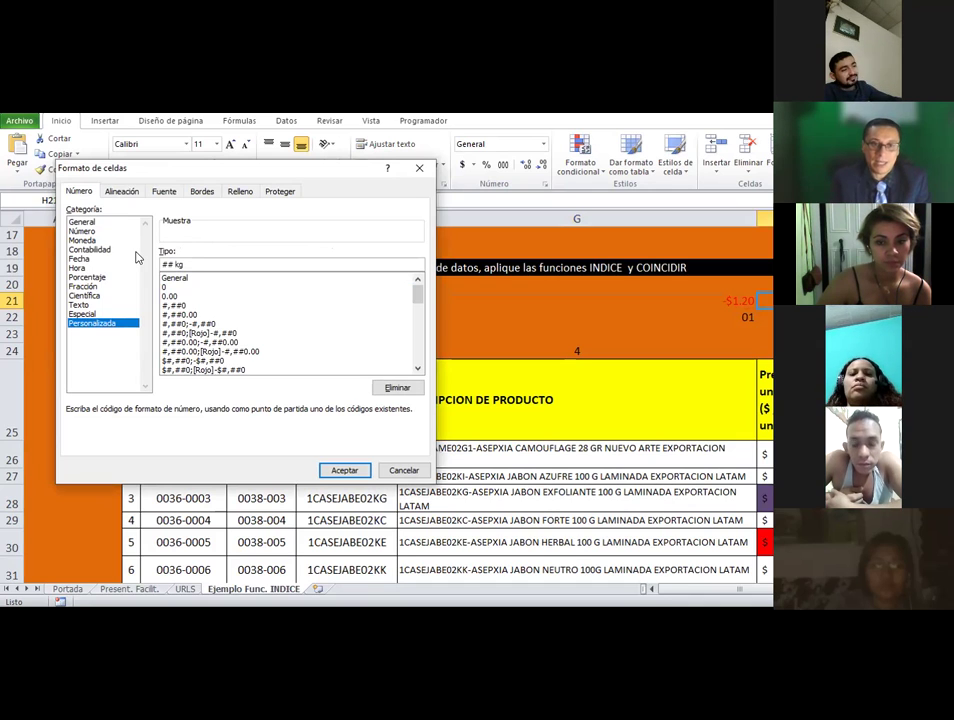
click(341, 469)
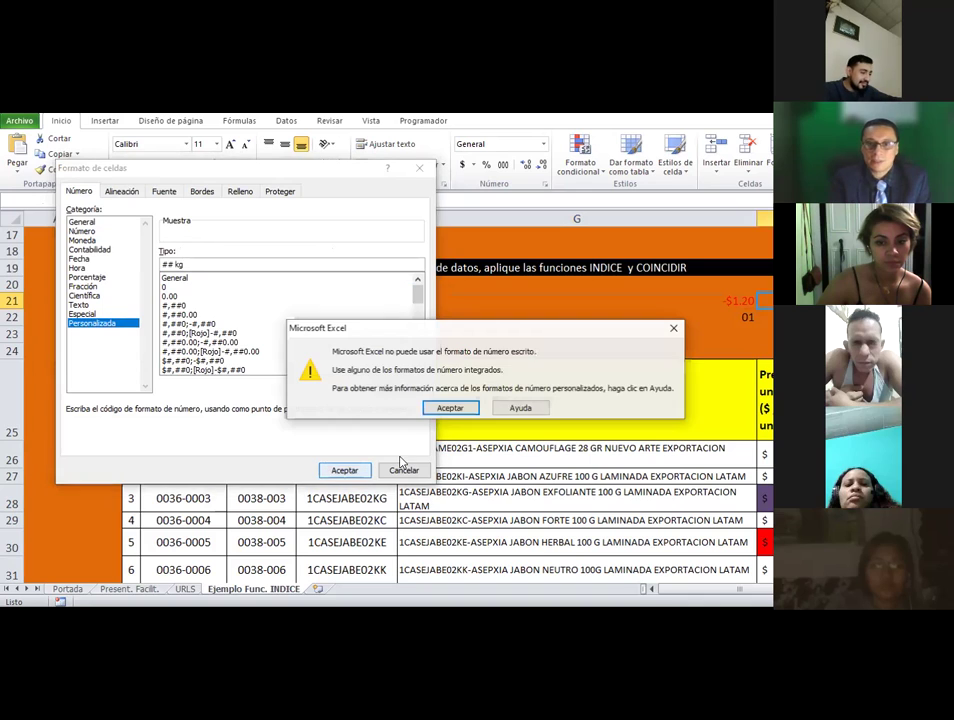
key(Return)
click(176, 265)
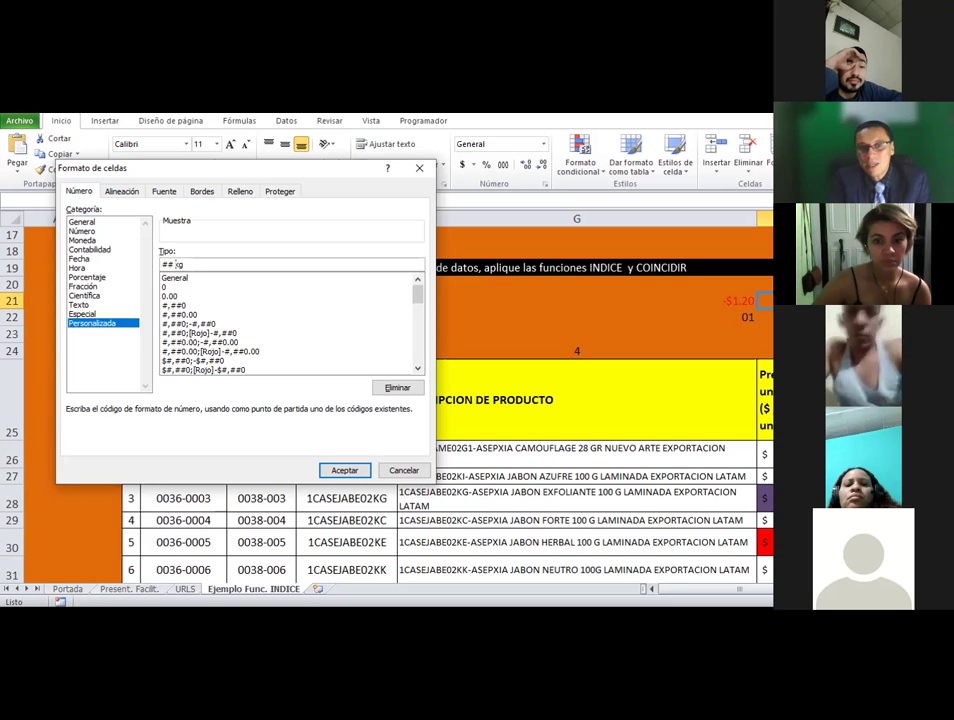
key(Return)
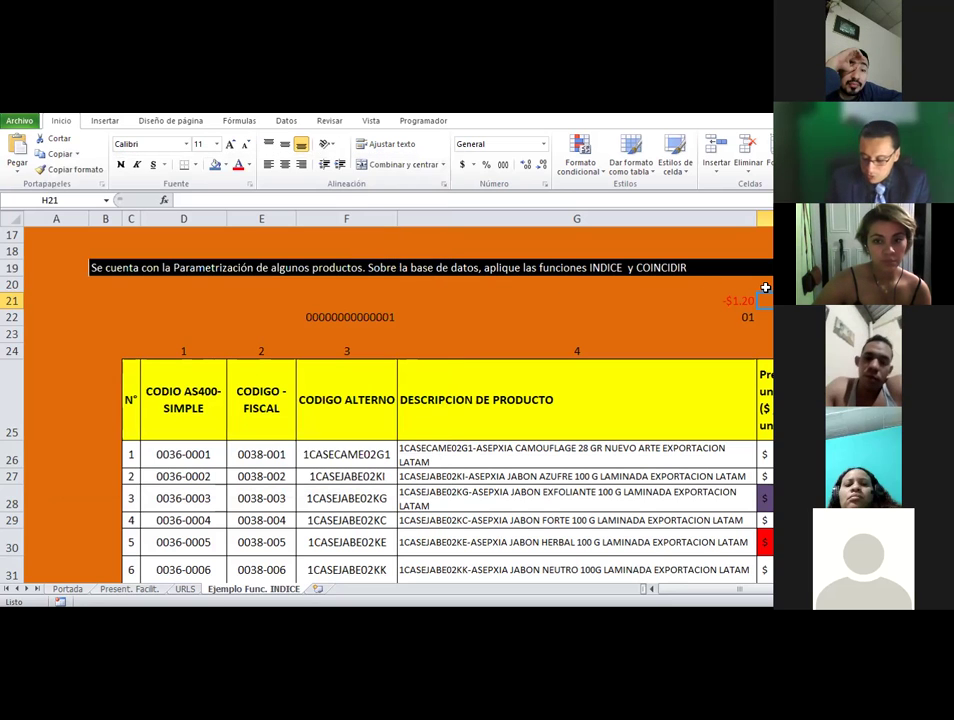
Enter "10 kg" in cell H21
text(10)
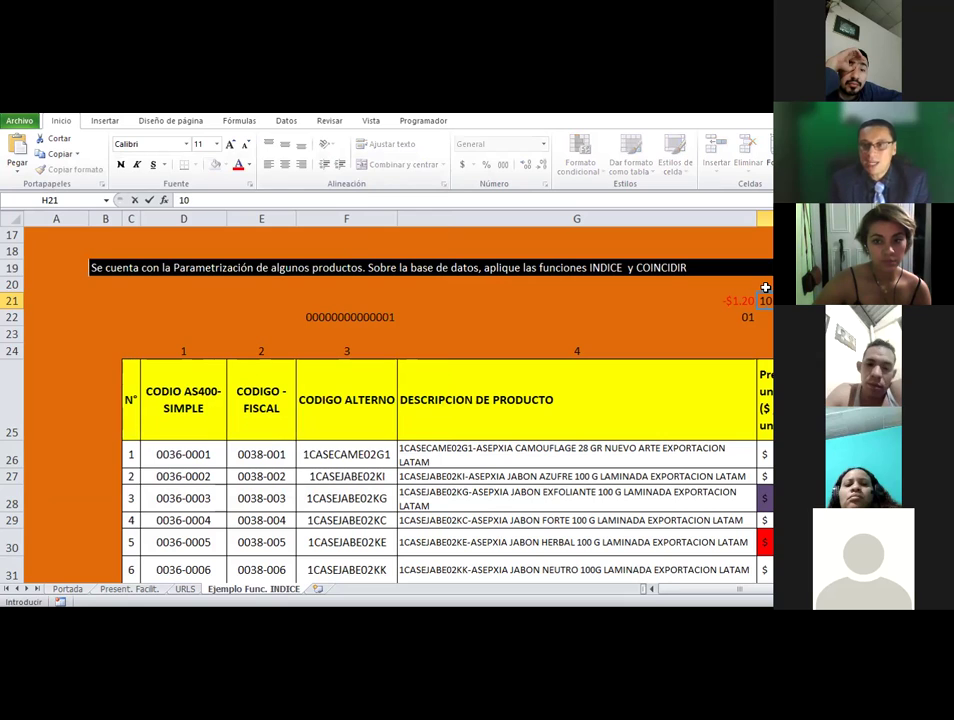
key(Return)
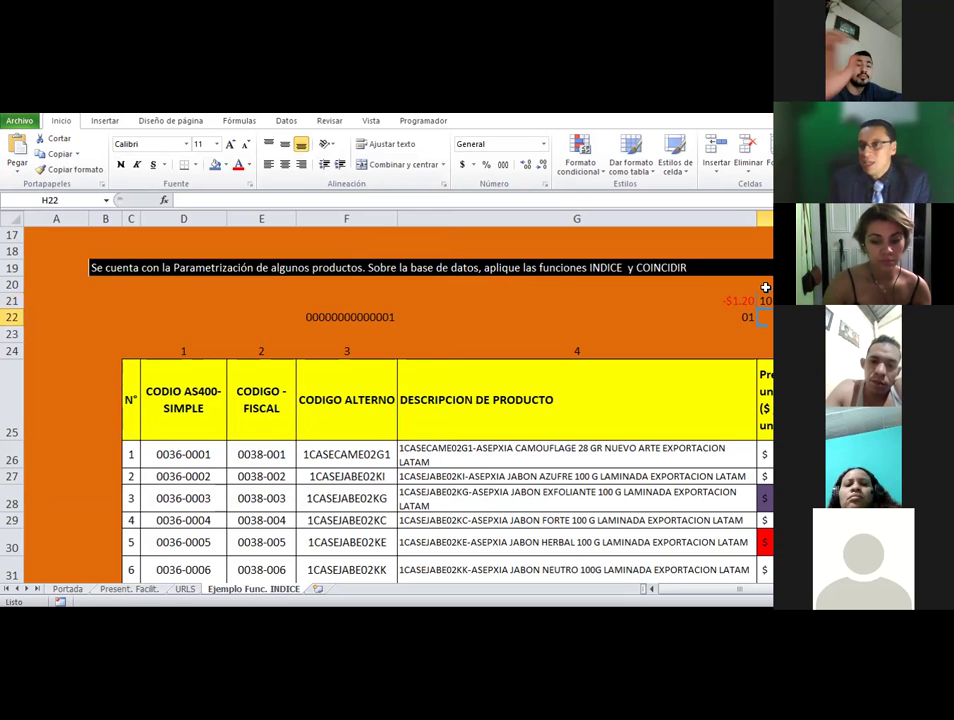
key(Up)
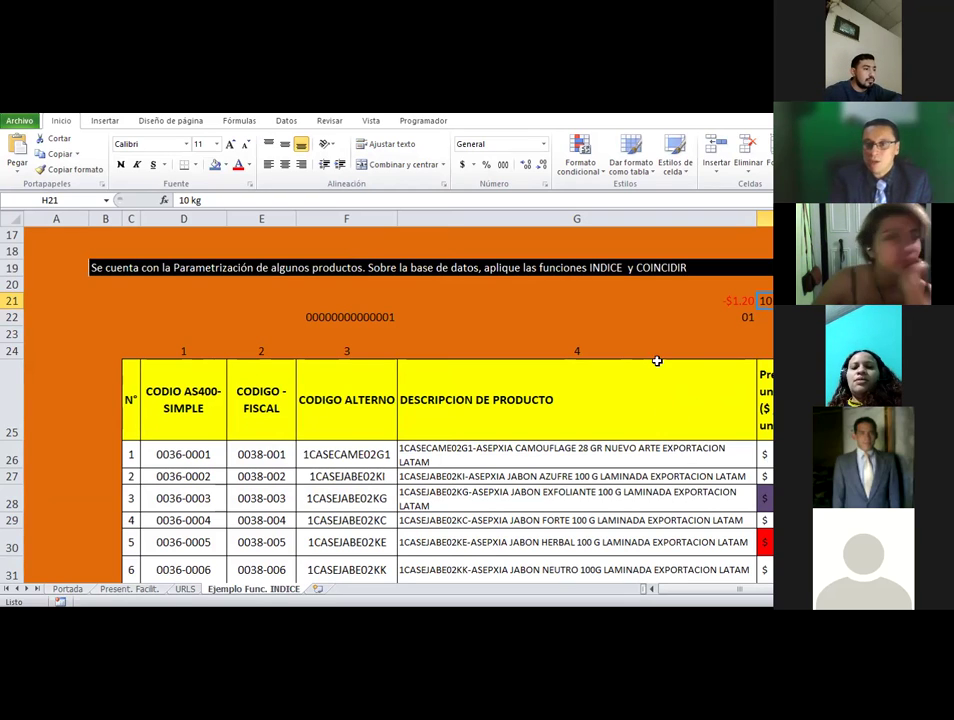
click(485, 299)
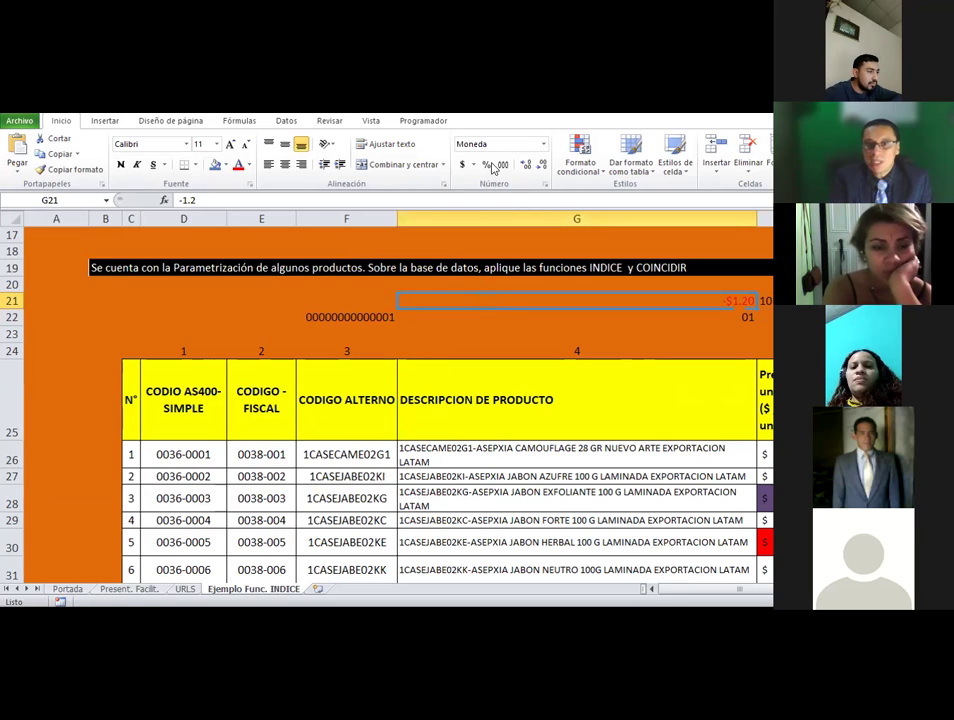
click(303, 126)
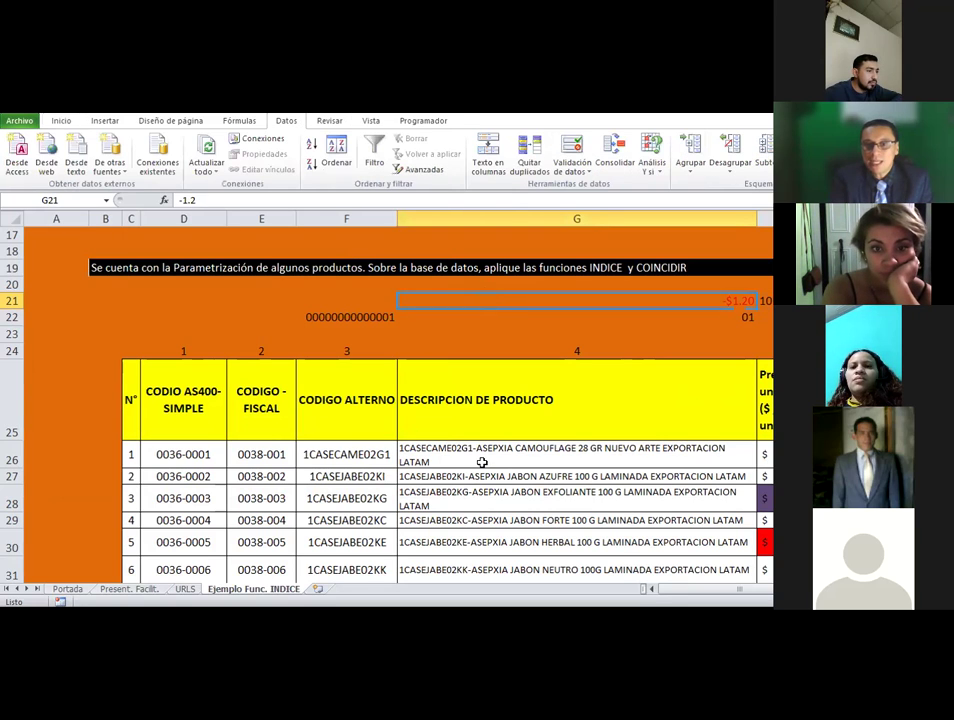
click(351, 474)
click(500, 168)
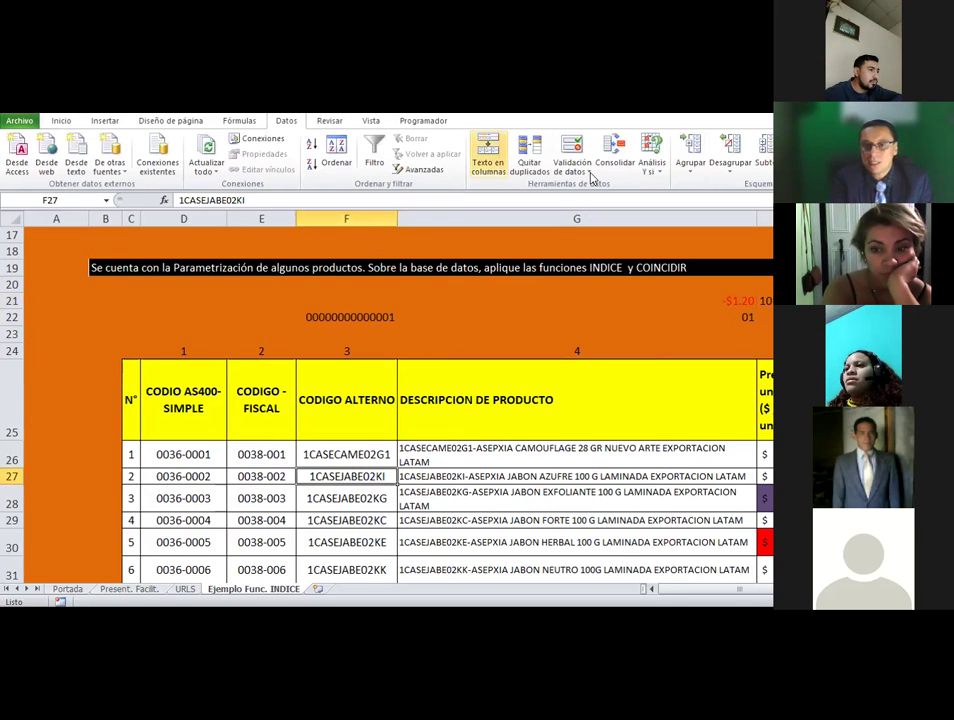
click(589, 172)
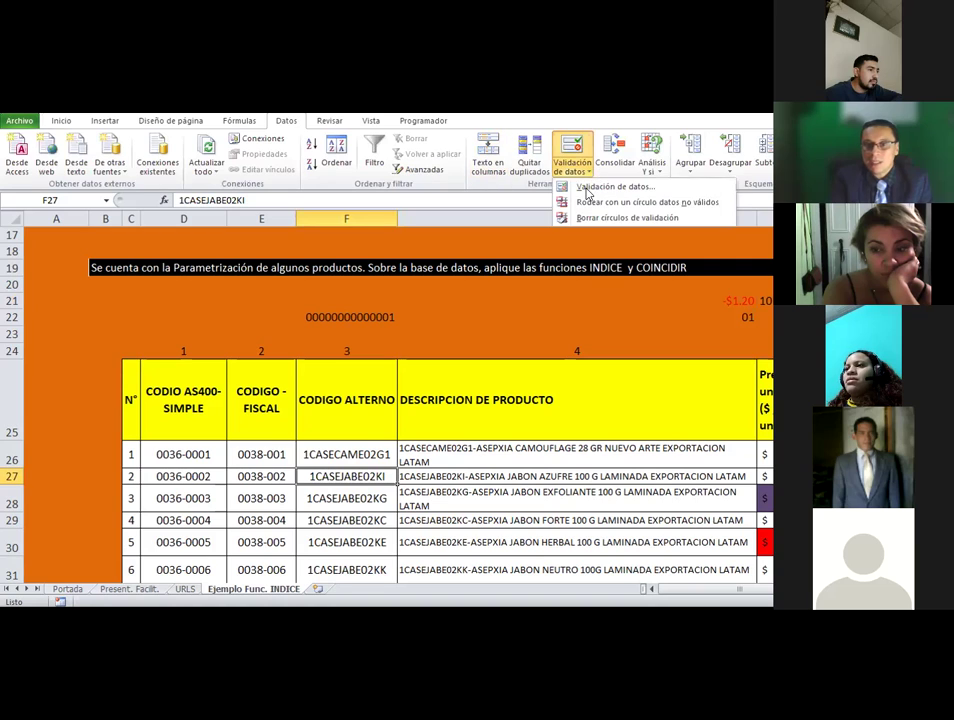
click(445, 366)
drag(720, 321, 752, 301)
click(62, 121)
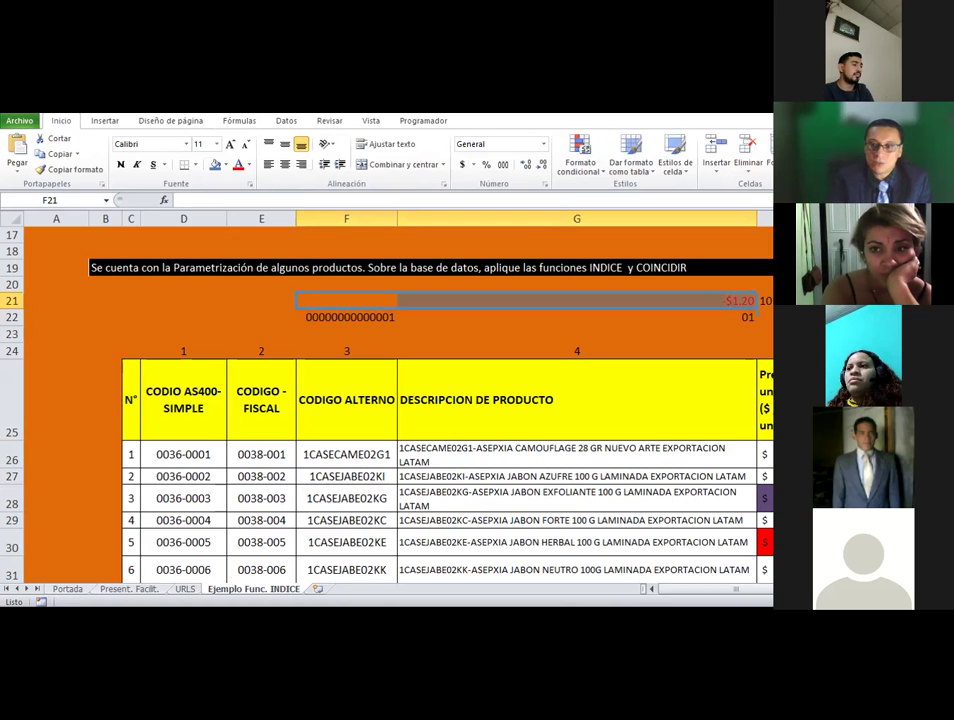
Add a new blank worksheet and select its cell C6, checking the Ejemplo Func. INDICE sheet before returning to it
click(318, 589)
click(164, 302)
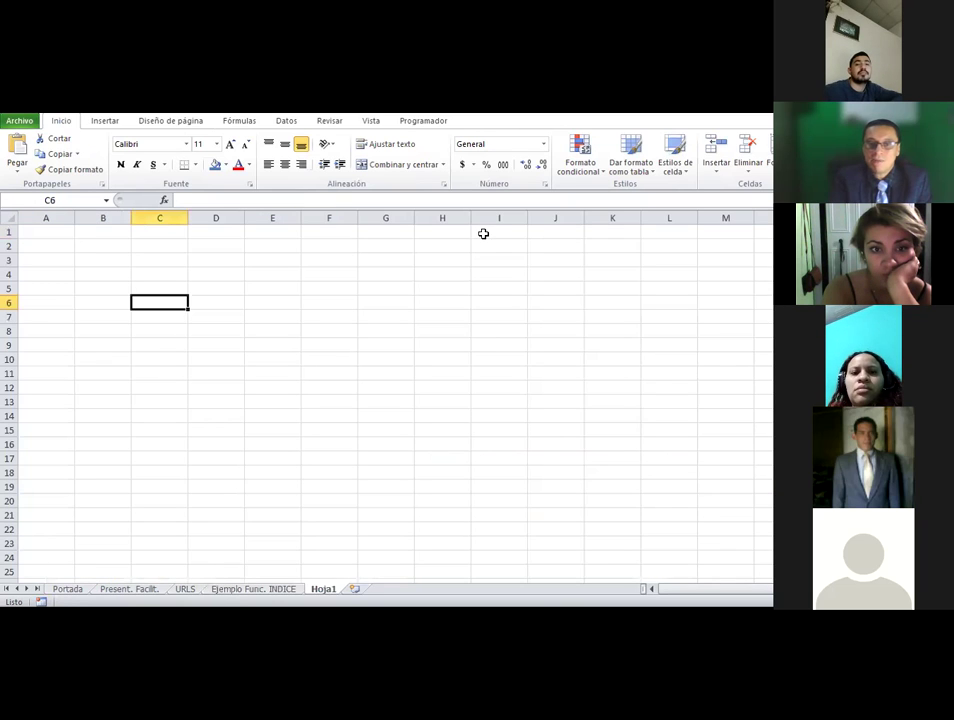
click(245, 590)
drag(712, 589, 745, 589)
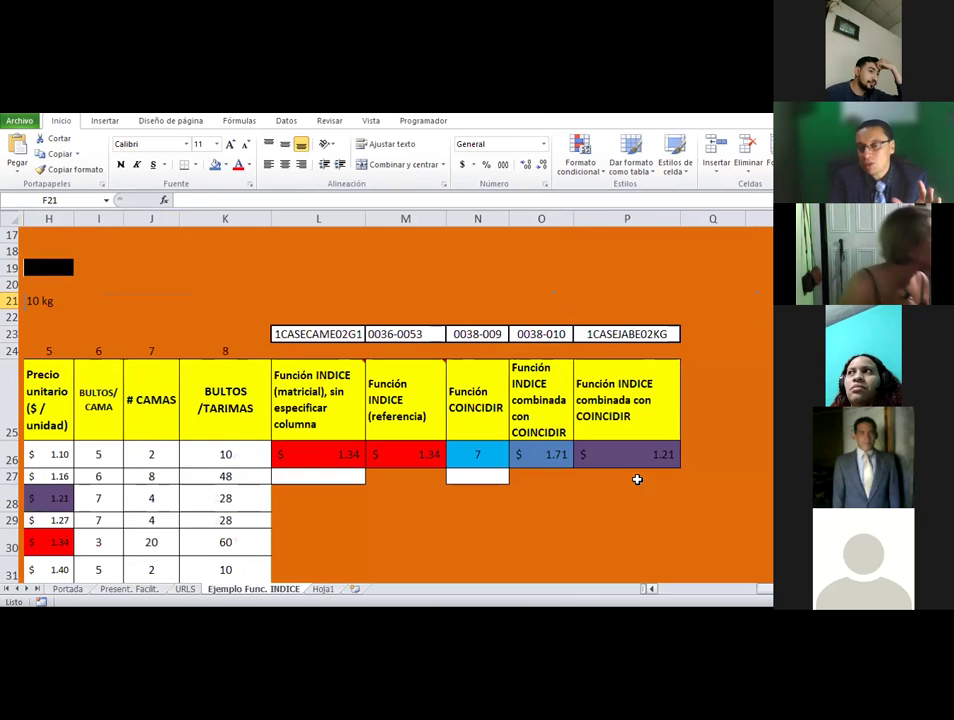
click(323, 589)
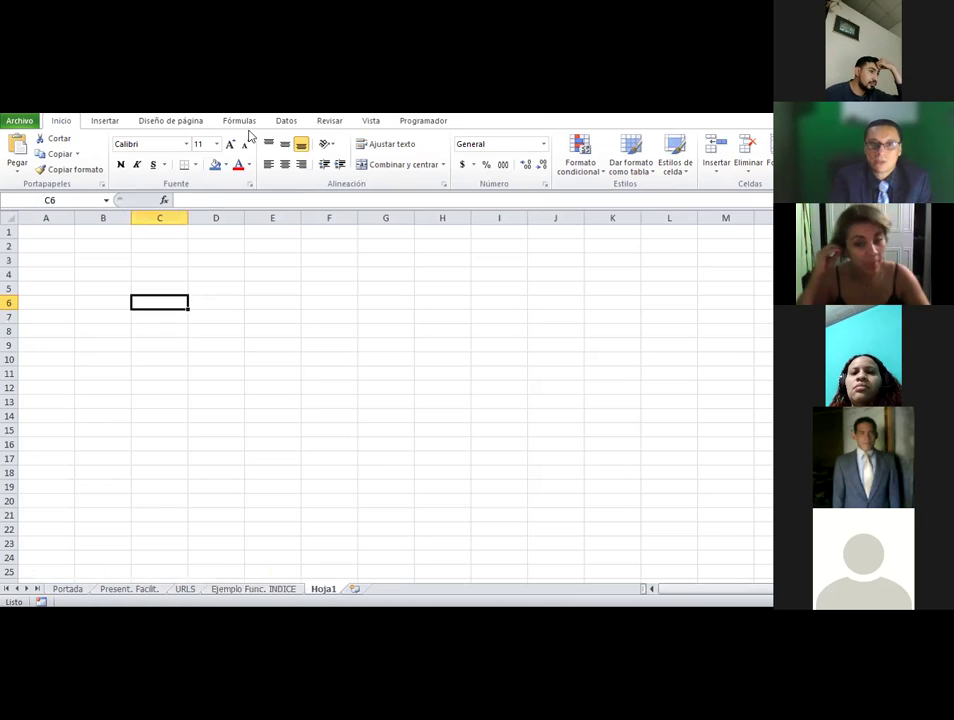
Set up data validation for cell C6 that allows only whole numbers between 1 and 1000
click(286, 120)
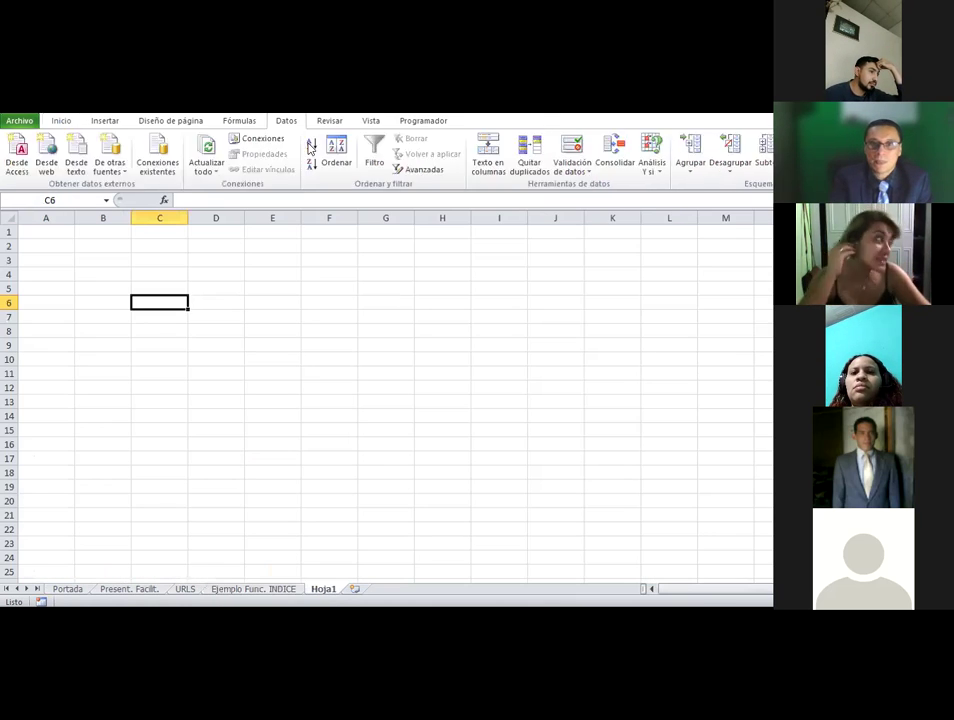
click(578, 174)
click(612, 187)
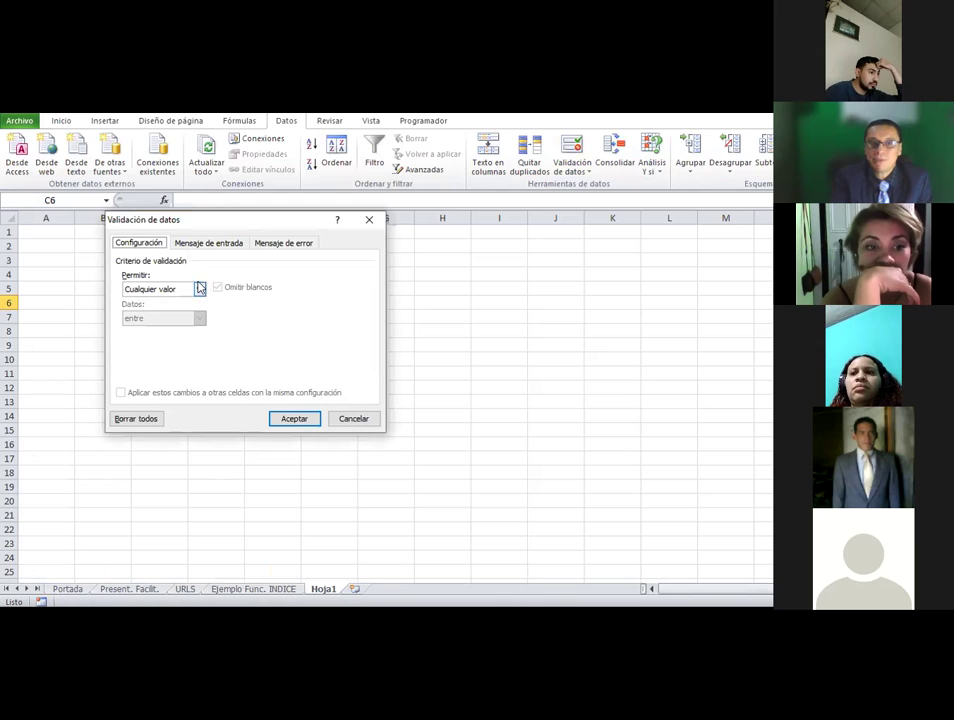
click(199, 290)
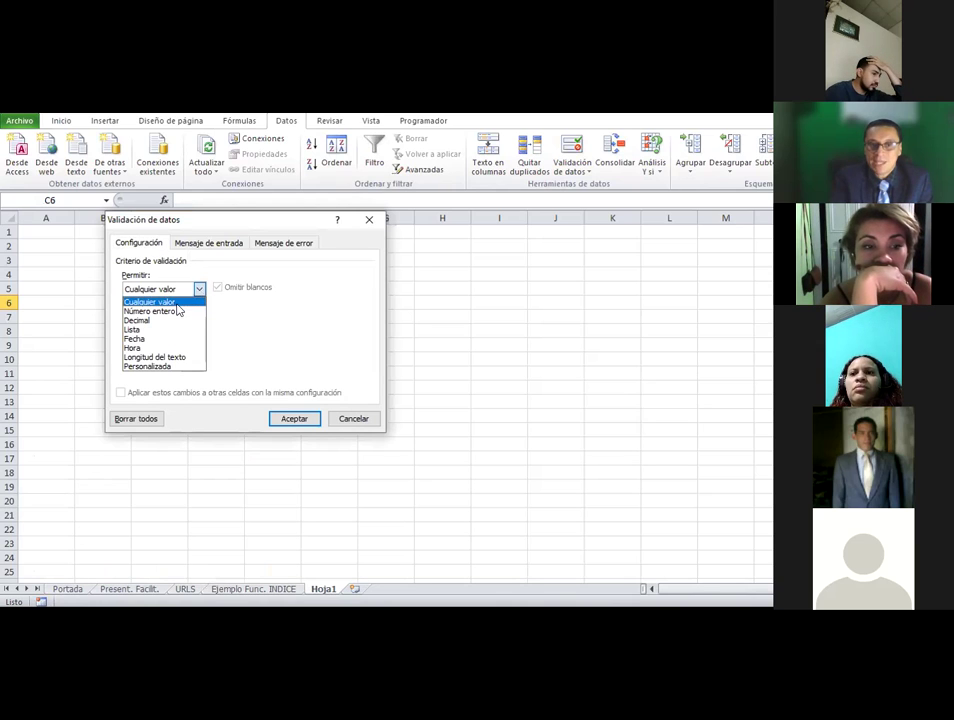
click(160, 311)
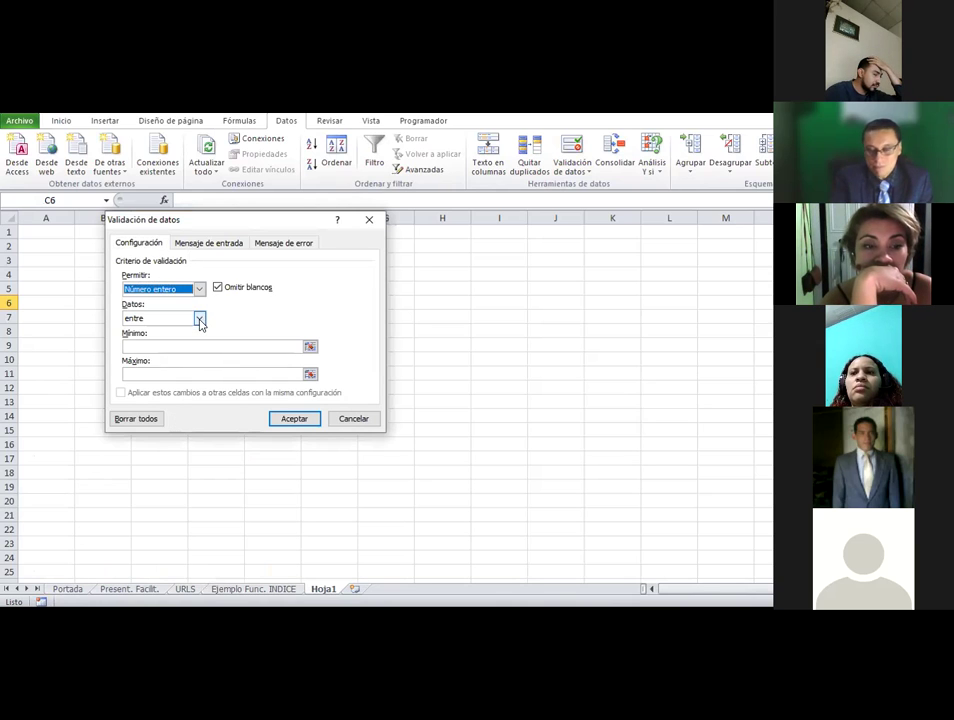
click(200, 320)
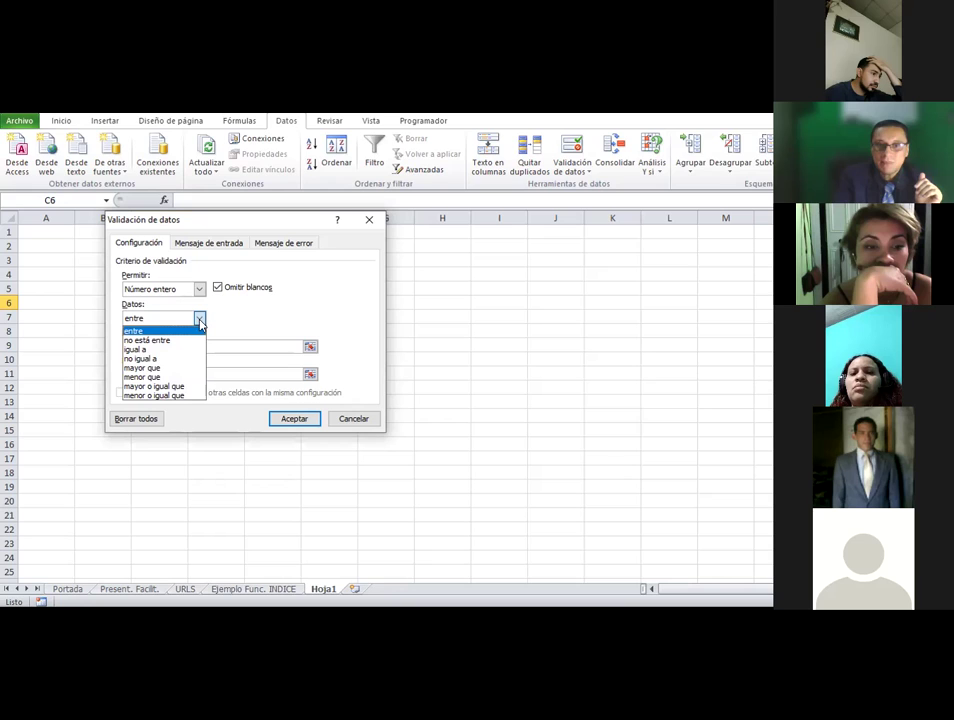
click(200, 320)
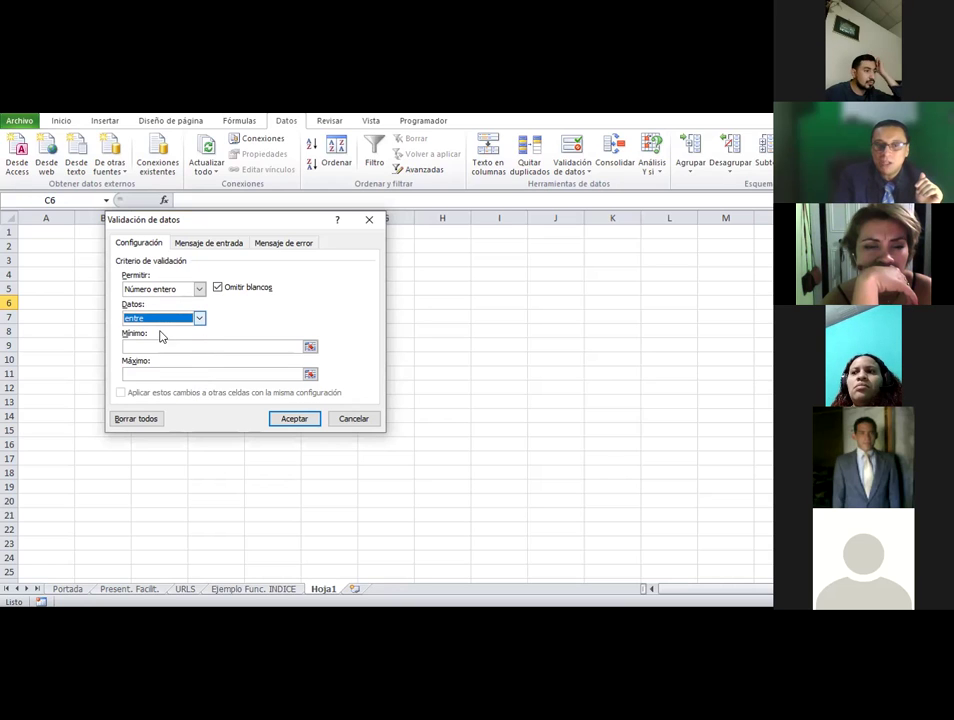
click(147, 347)
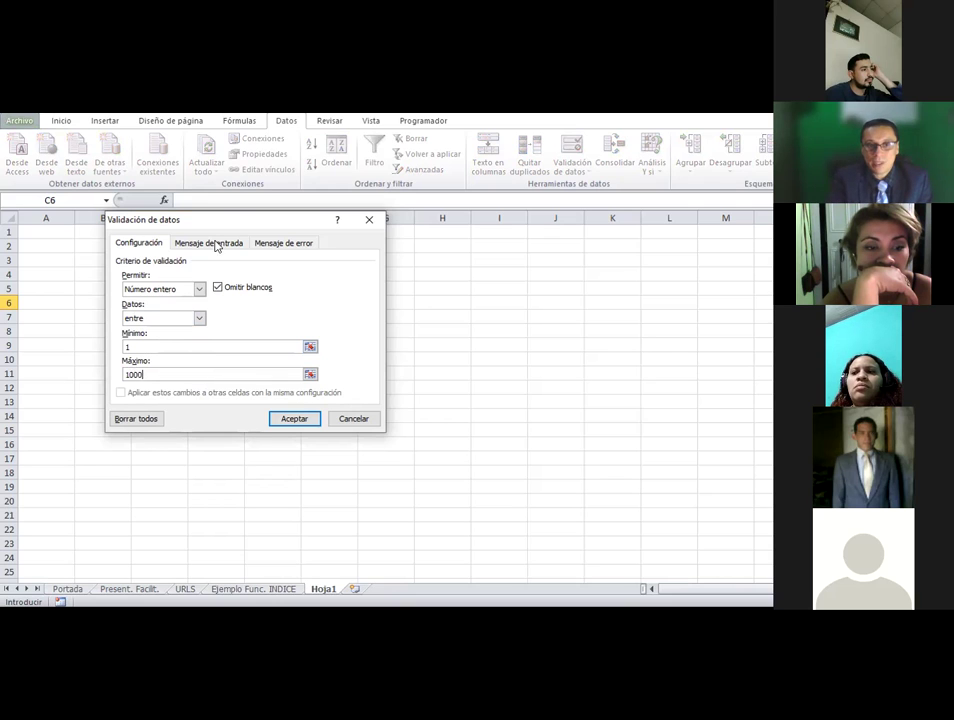
drag(220, 220, 602, 278)
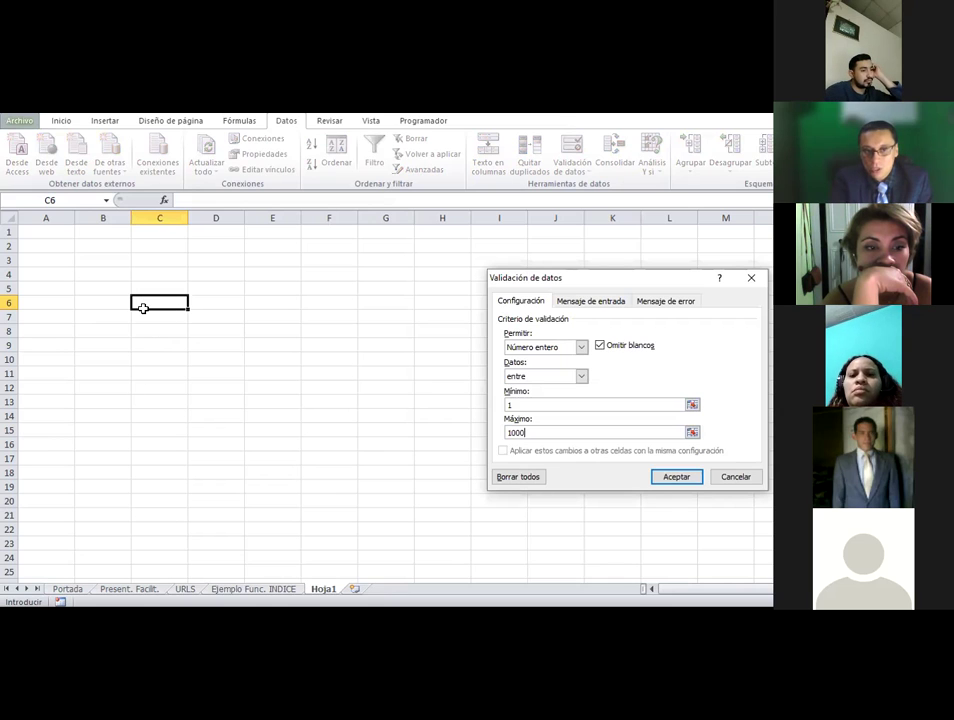
Give the validation an input message titled "Advertencia" with the text "Por favor, digitar números enteros entre 1 a 1000"
click(588, 300)
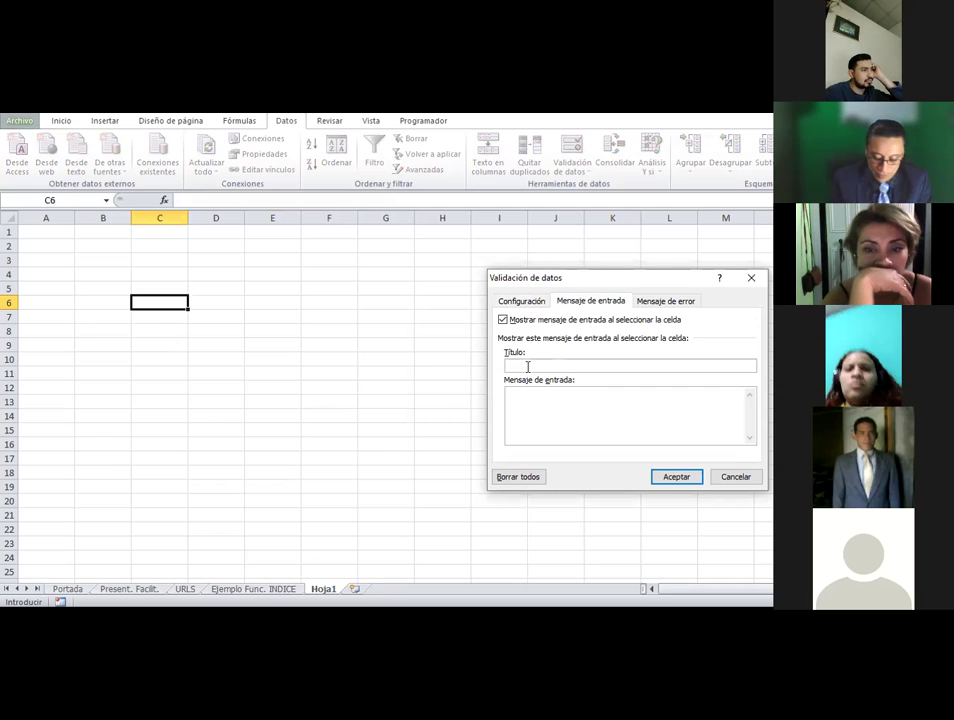
click(528, 366)
text(Advertencia)
key(Tab)
text(POr fa)
key(BackSpace)
key(BackSpace)
key(BackSpace)
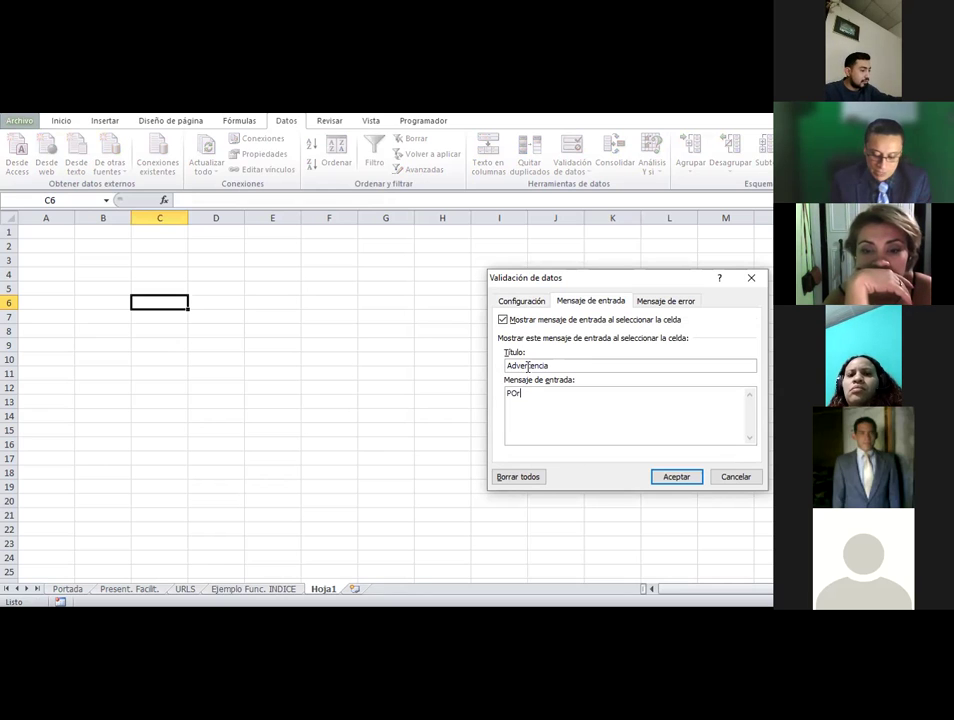
text(favor)
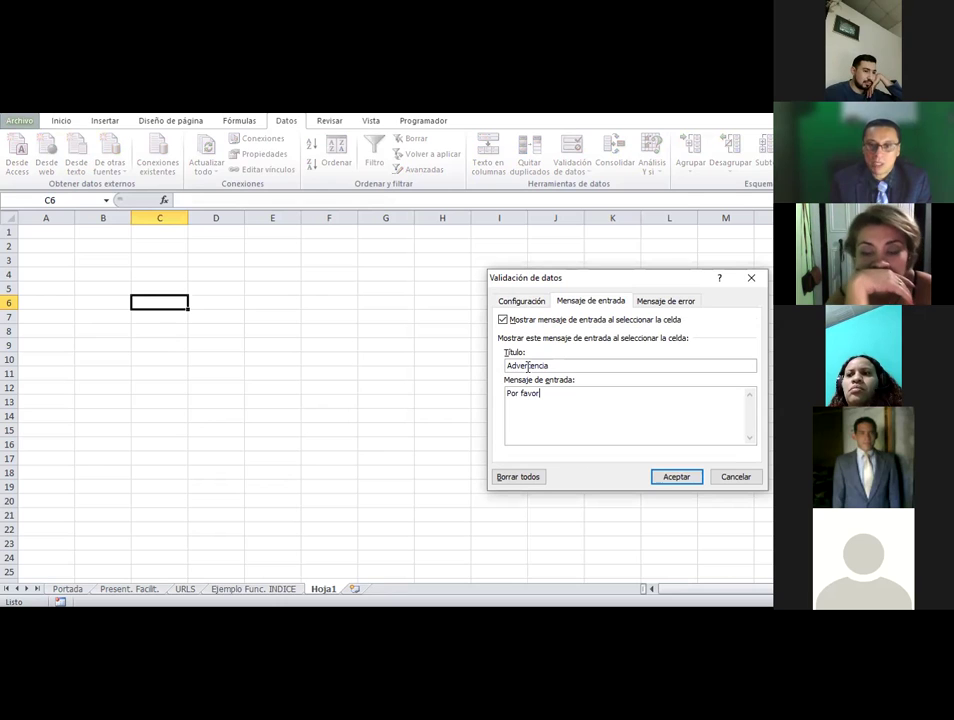
text(, digitar números enteros entre 1 a 1000)
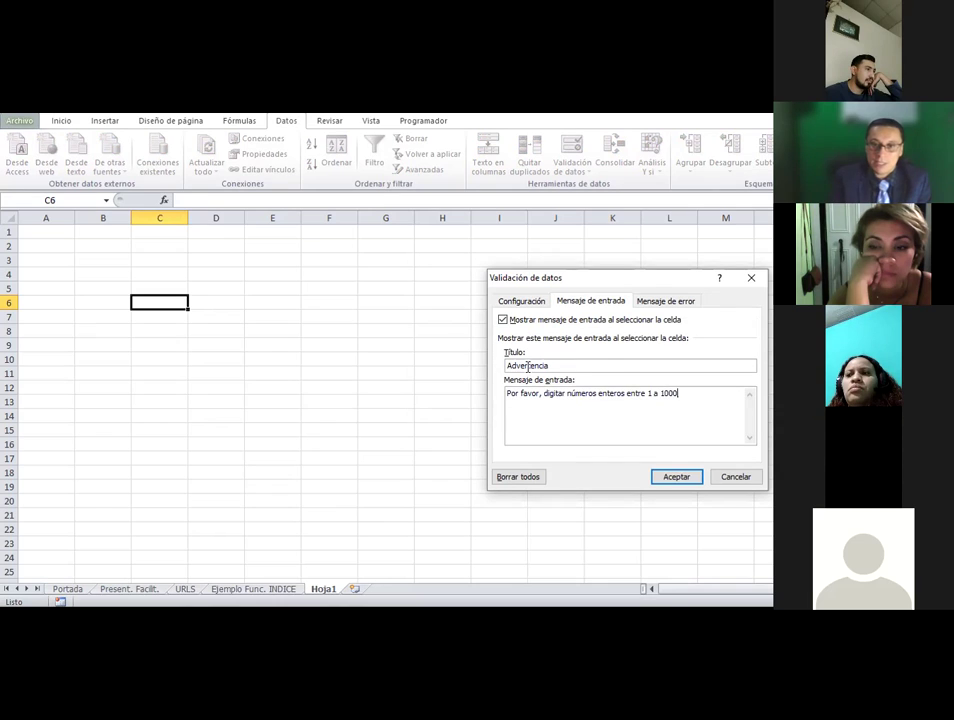
Add a Stop error alert titled "ADVERTENCIA" reading "Usted a digitado un valor fuera del rango. Utilice valores enteros entre 1 a 1000" and apply the validation
click(646, 303)
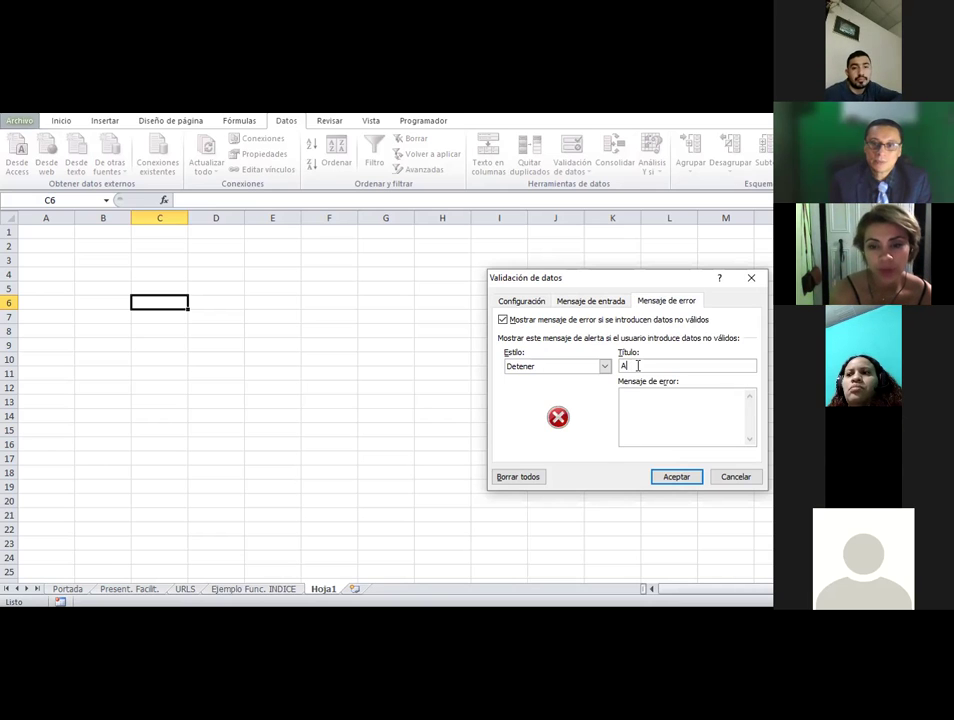
click(637, 366)
text(ADVERTENCIA)
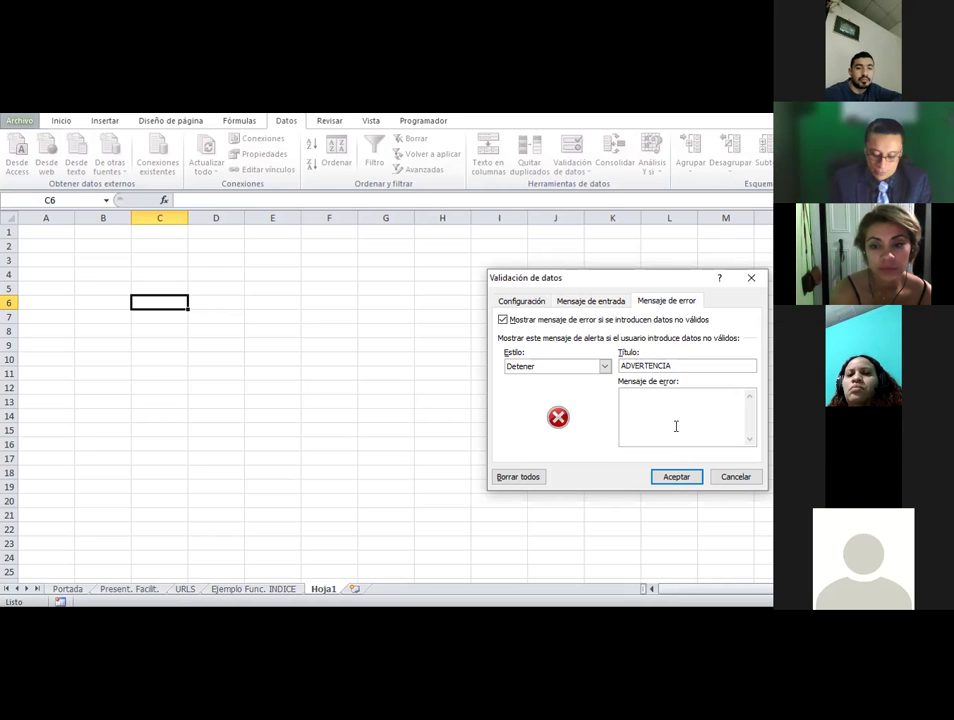
text(ste)
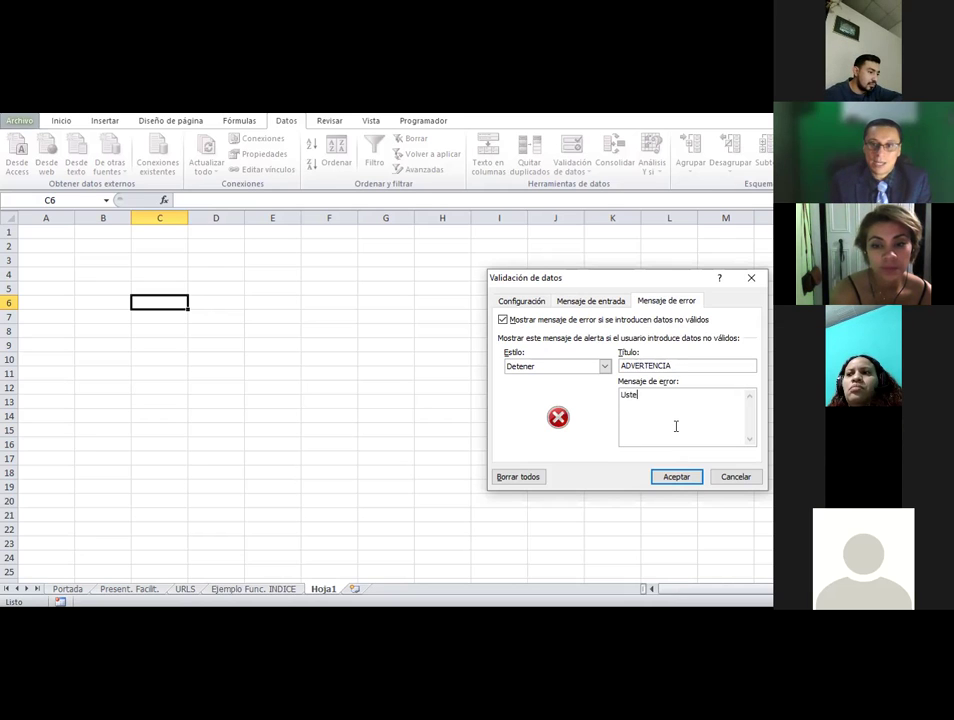
text(d a digitado un valor fuera del rango. U)
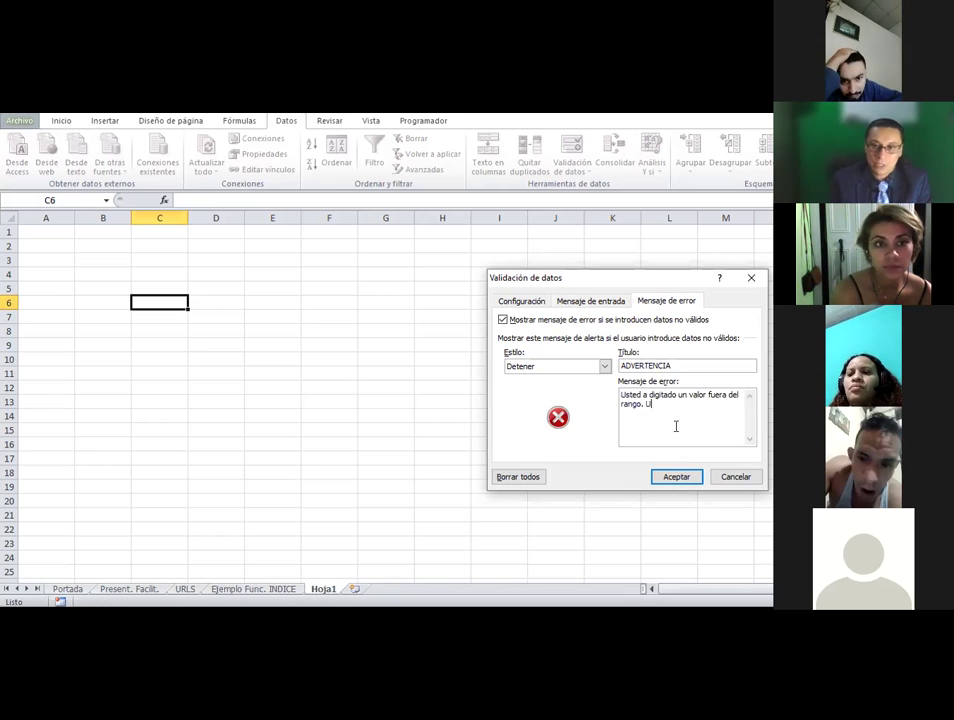
text(tilice valores enteros entre 1 a 1000)
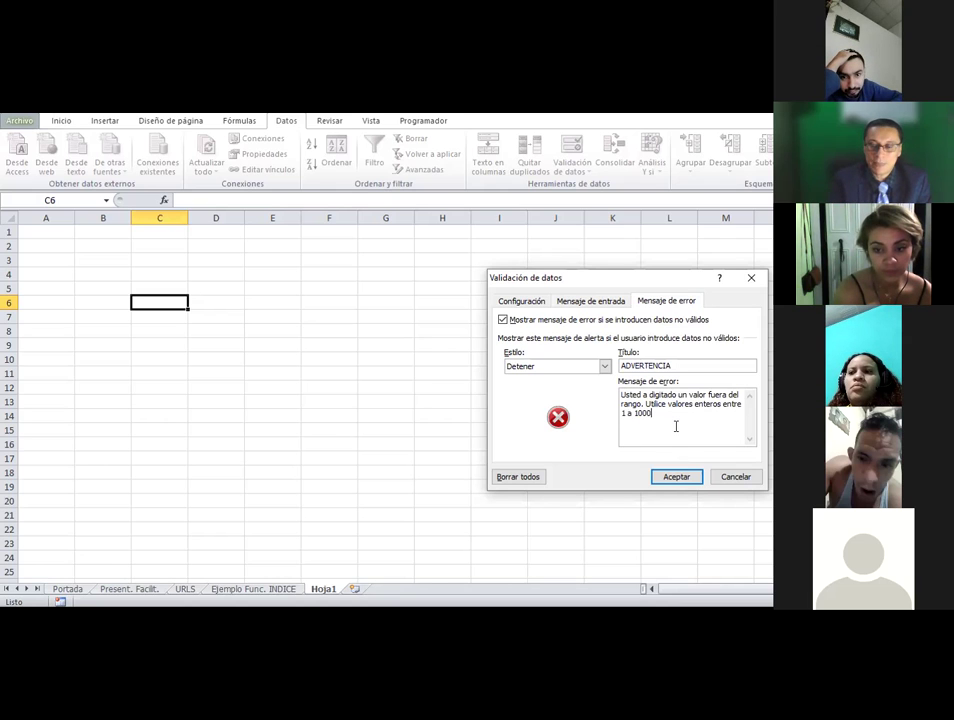
click(664, 474)
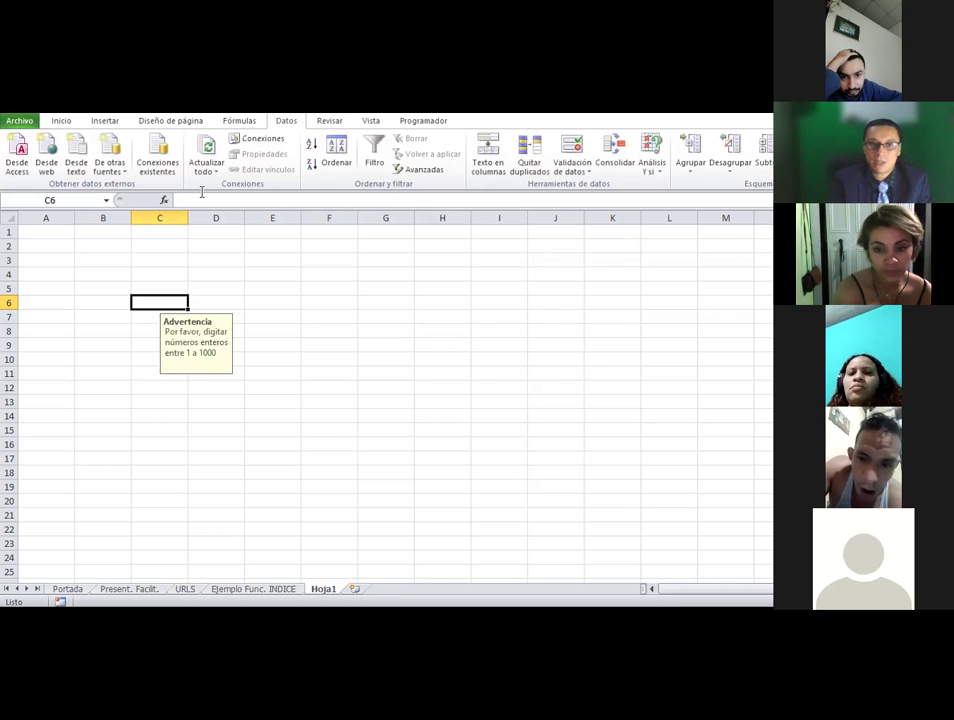
Fill cell C6 with blue
click(63, 121)
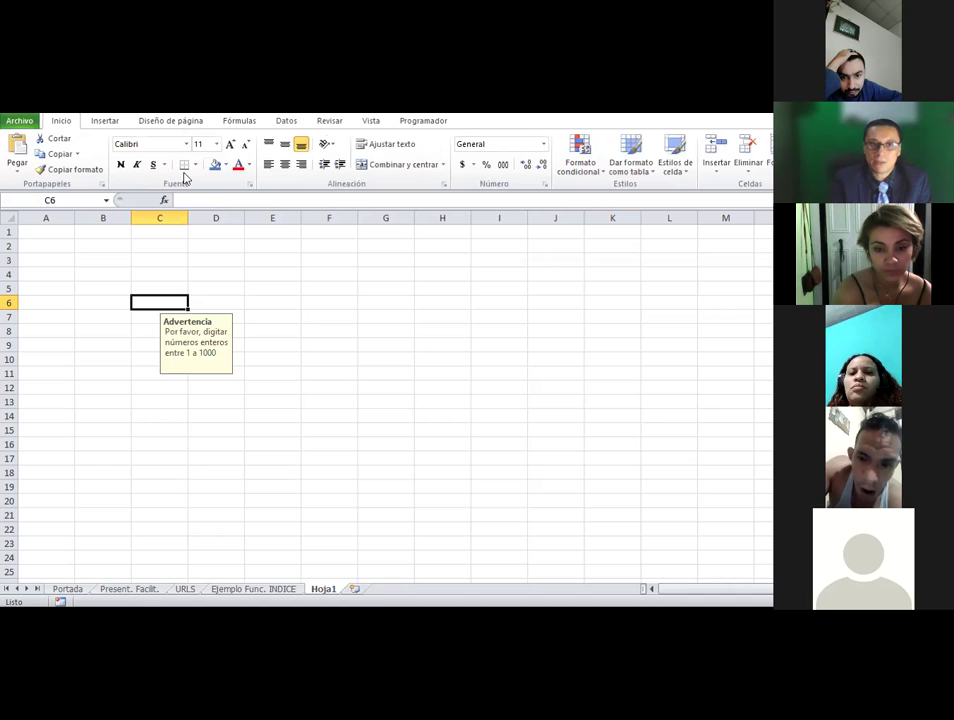
click(334, 387)
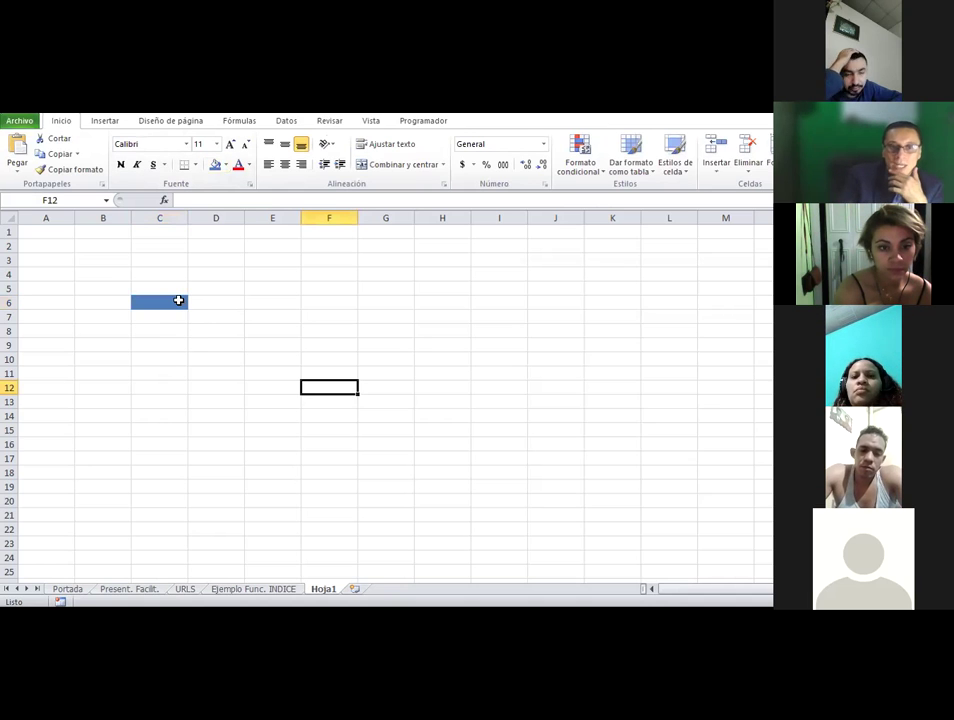
Test the validation by trying 0 in cell C6, cancel that entry, and enter 1 instead
click(178, 300)
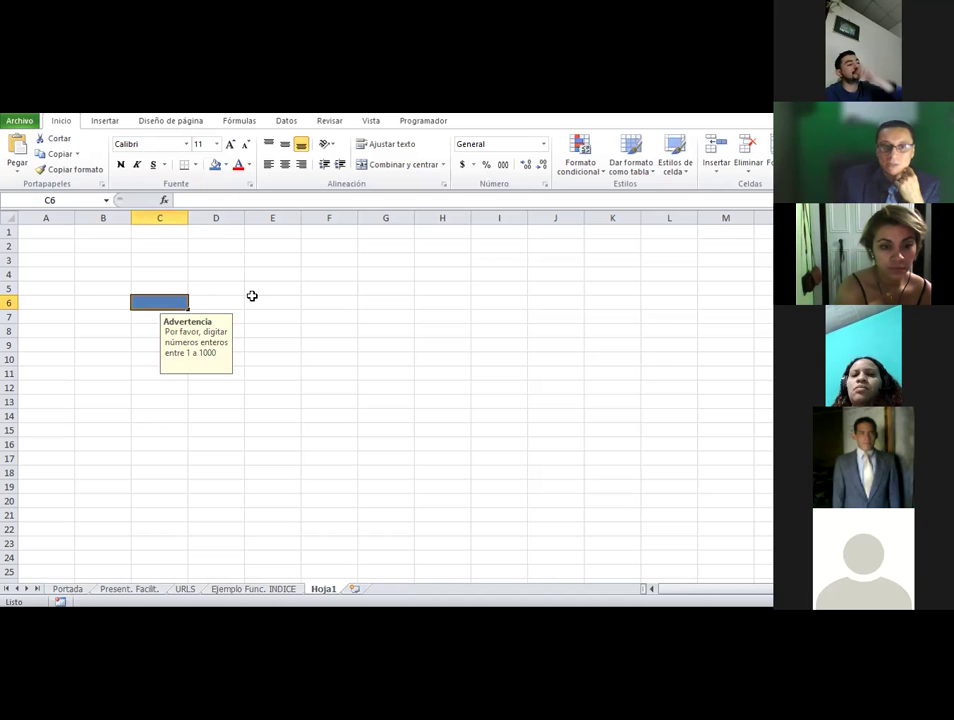
text(0)
key(Return)
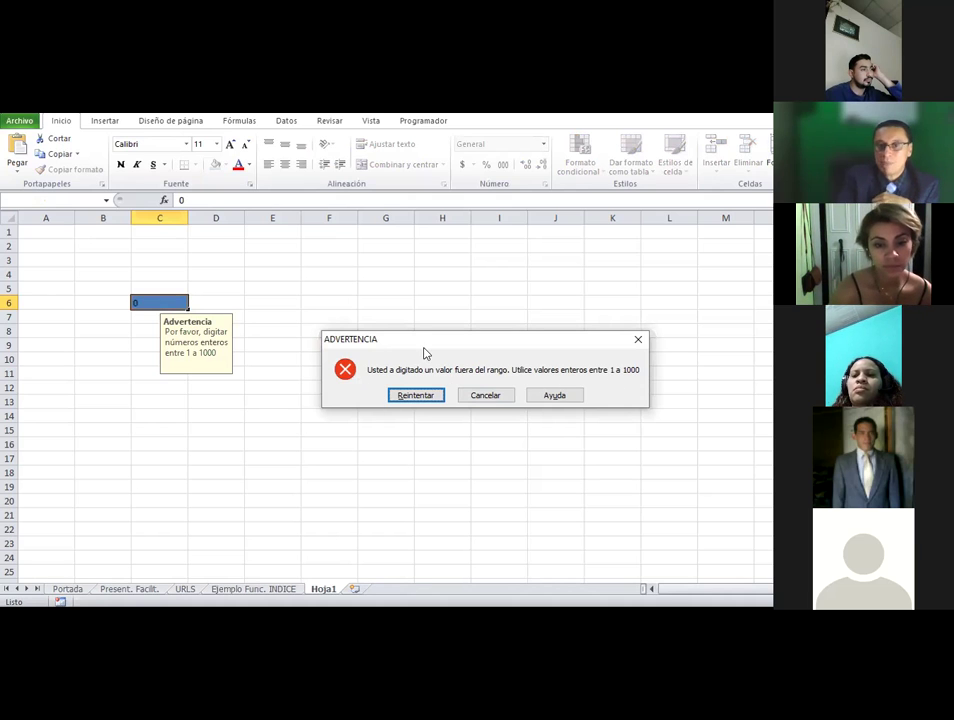
click(508, 395)
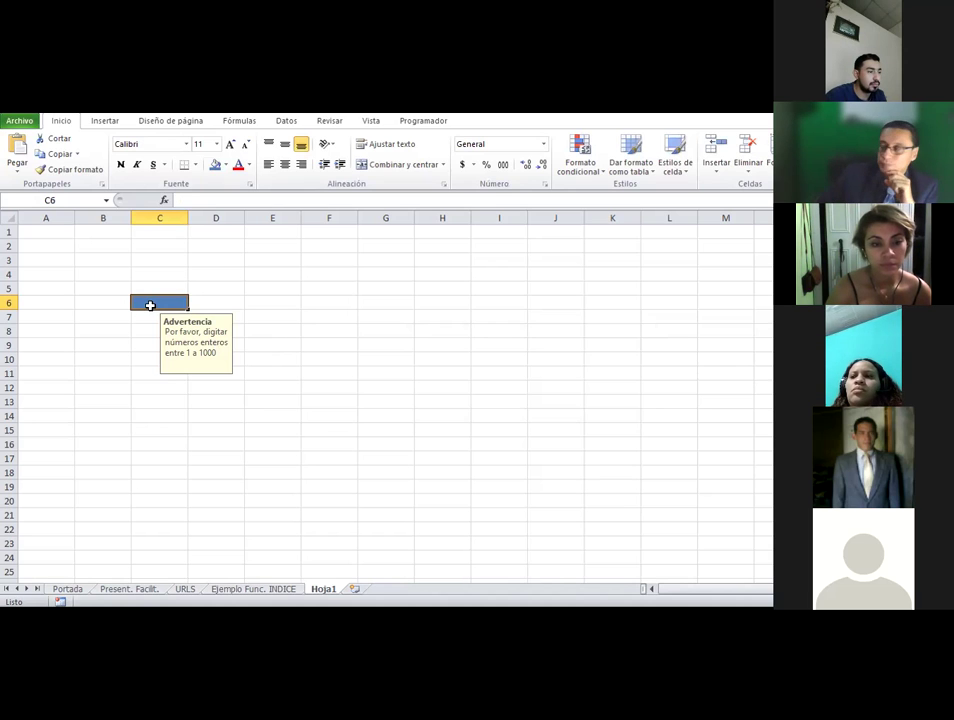
text(1)
key(Return)
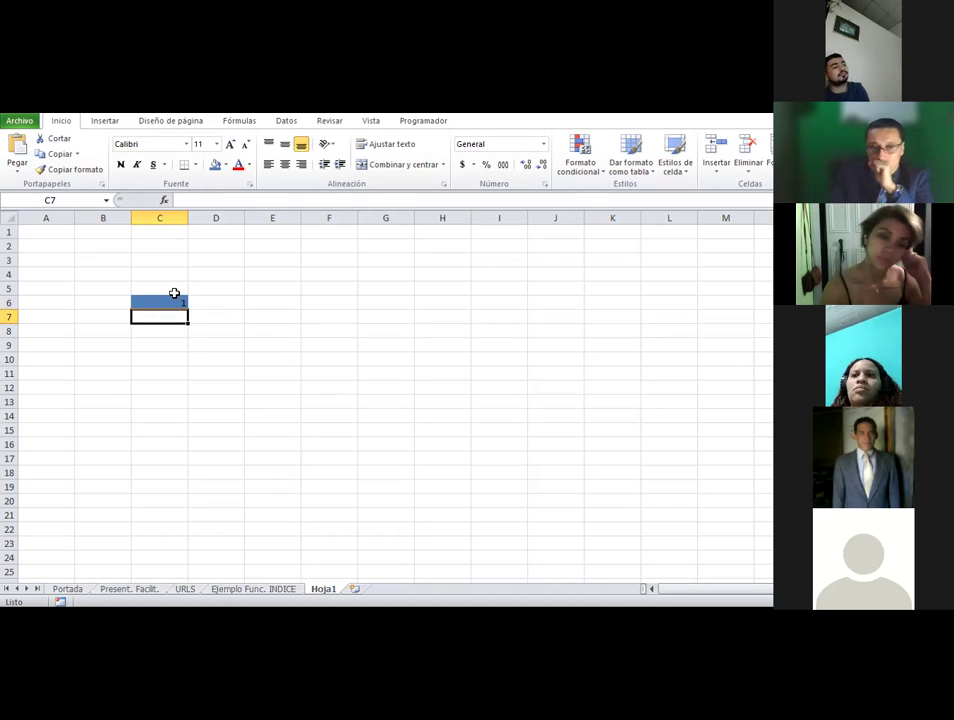
Check the data validation options available for cell C6, including circling invalid data
key(Up)
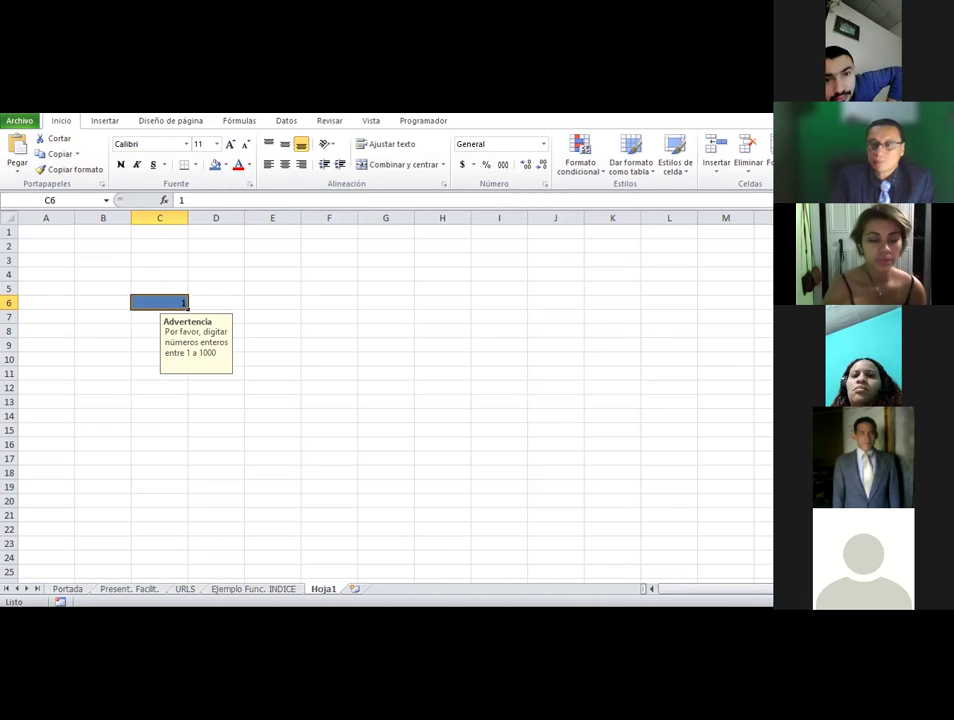
click(286, 120)
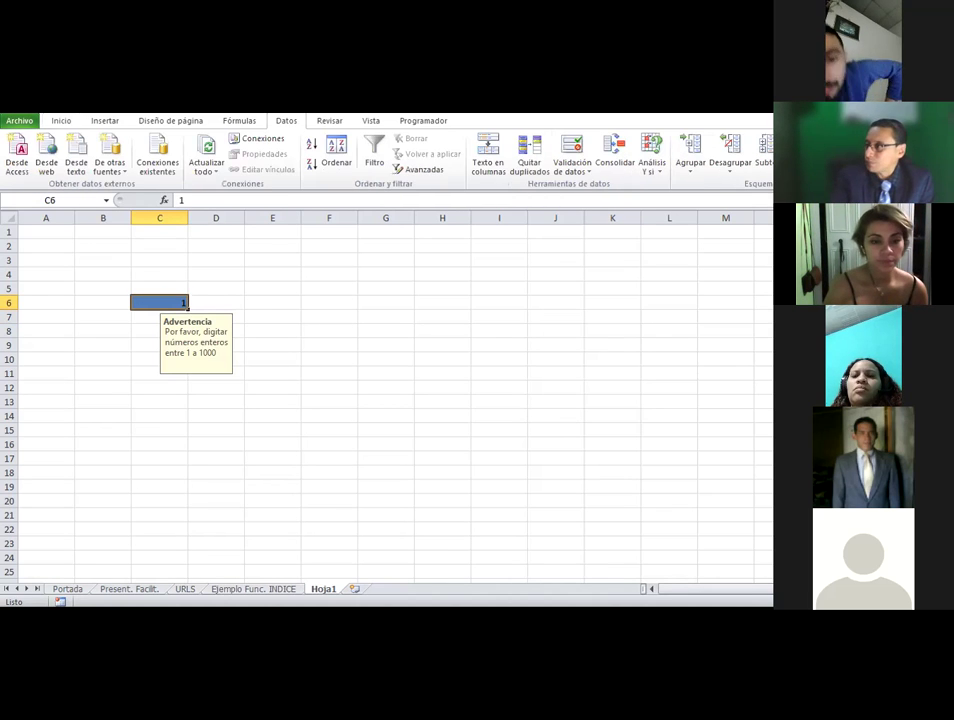
click(573, 170)
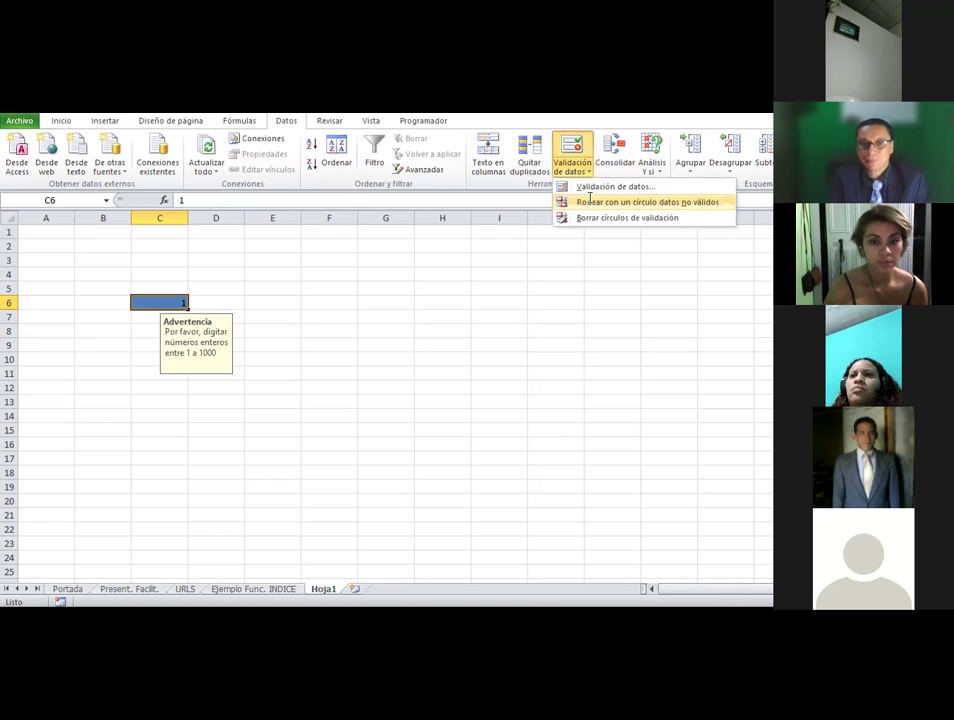
click(590, 201)
click(591, 164)
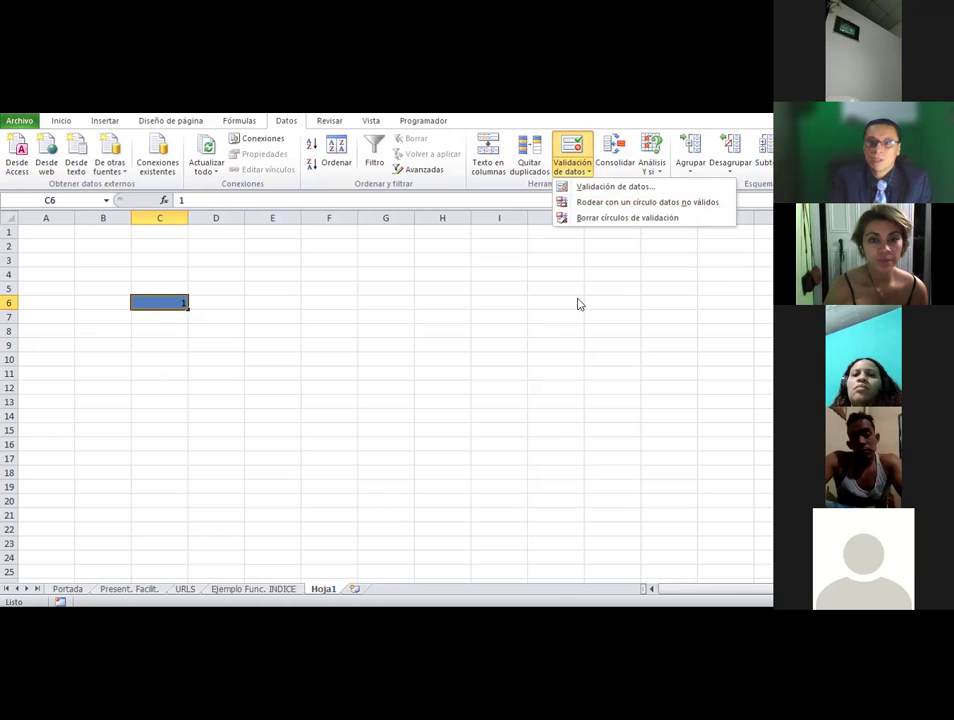
click(488, 313)
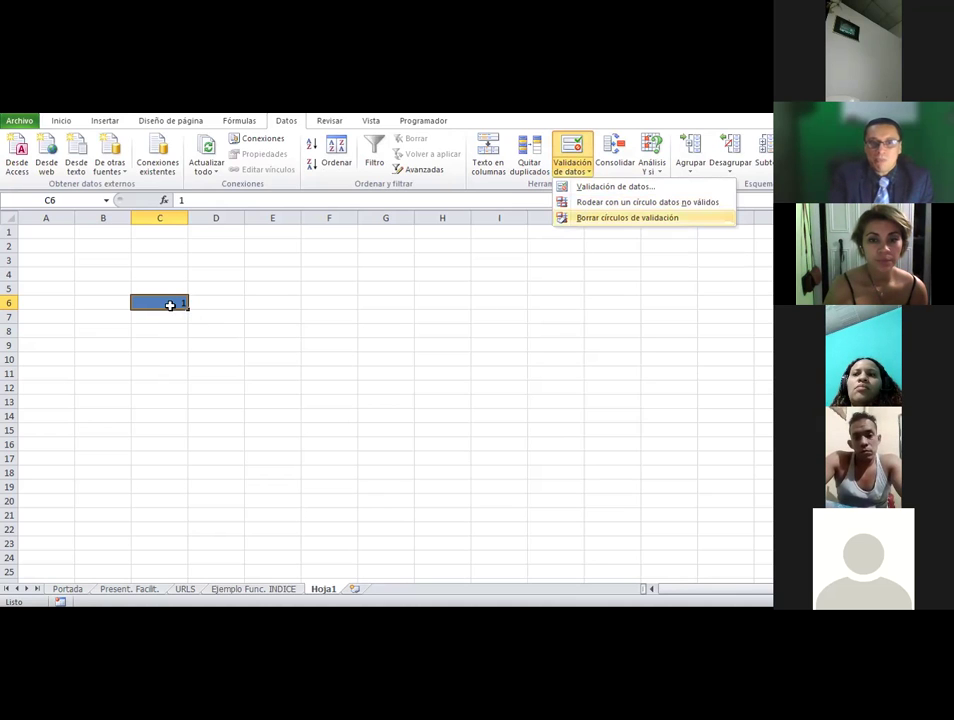
Fill the range C6:C17 with blue
drag(159, 302, 170, 454)
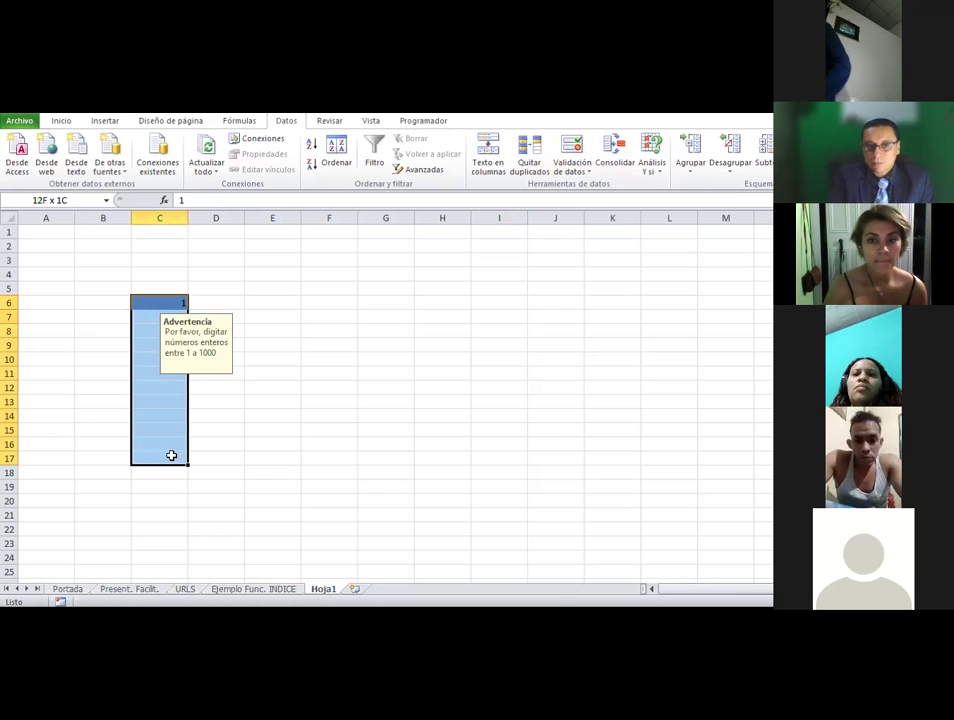
click(62, 121)
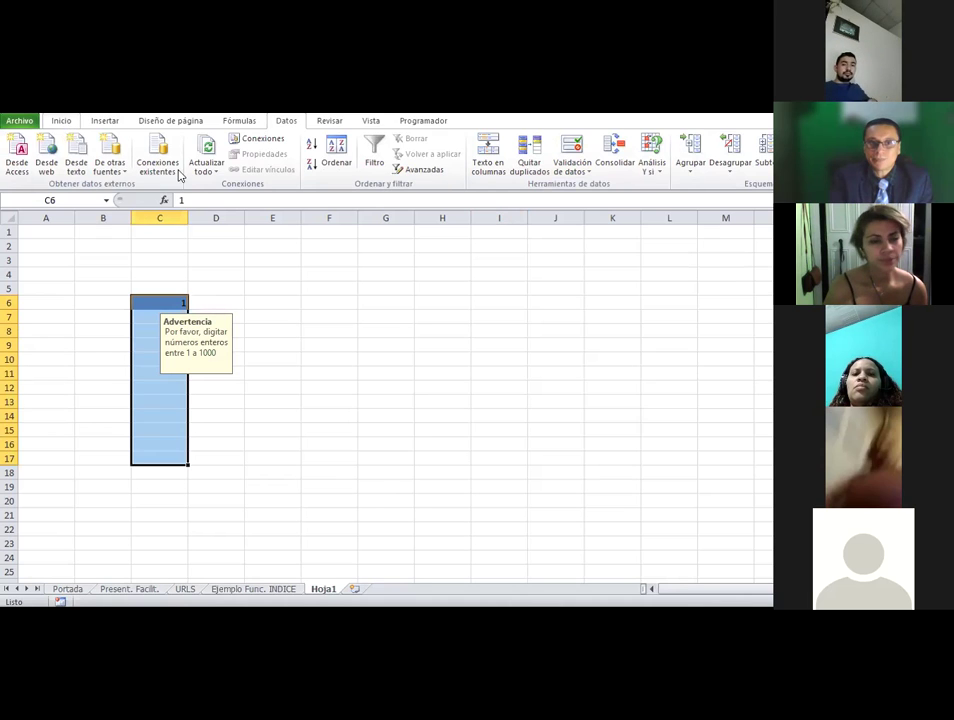
Number the rows in B6:B17 by entering 1 in B6 and copying the formula =+B6+1 from B7 down to B17
click(111, 310)
text(1)
key(Return)
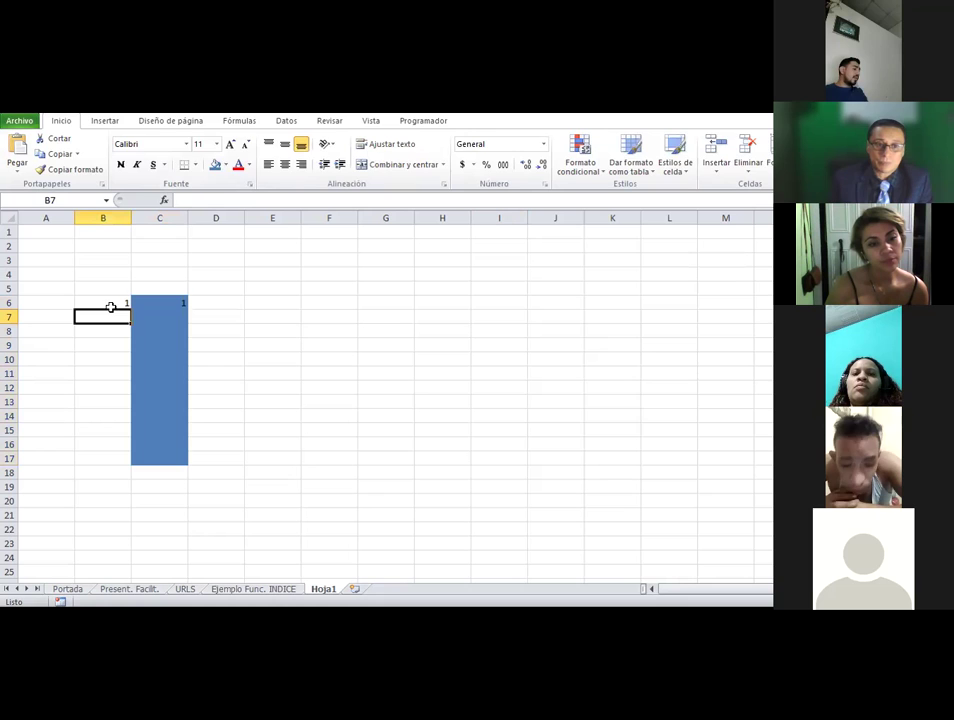
text(2)
key(Return)
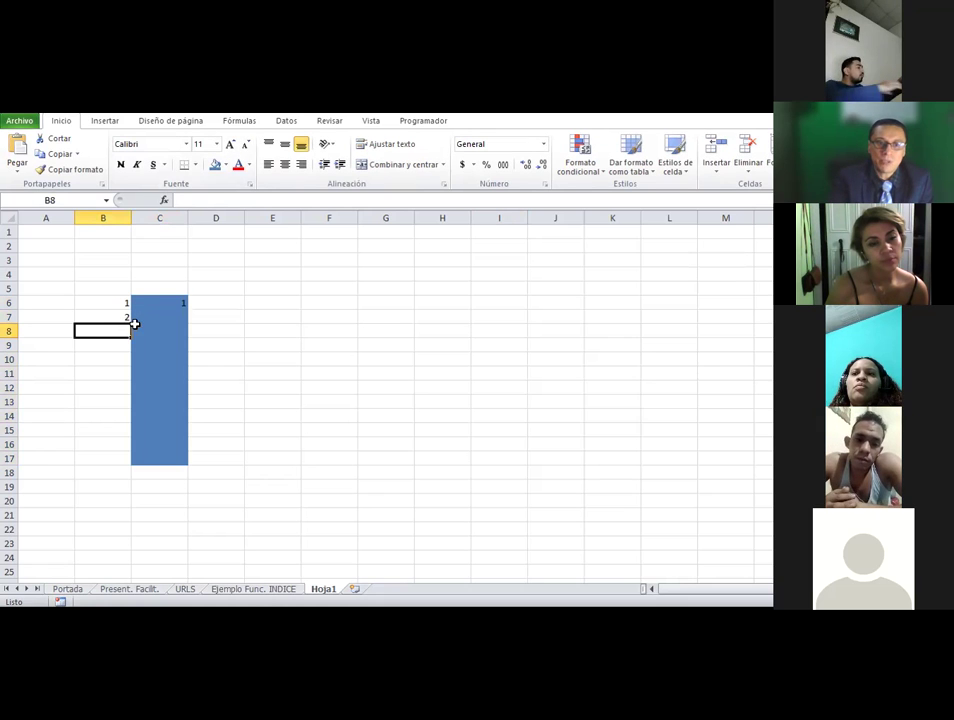
key(Up)
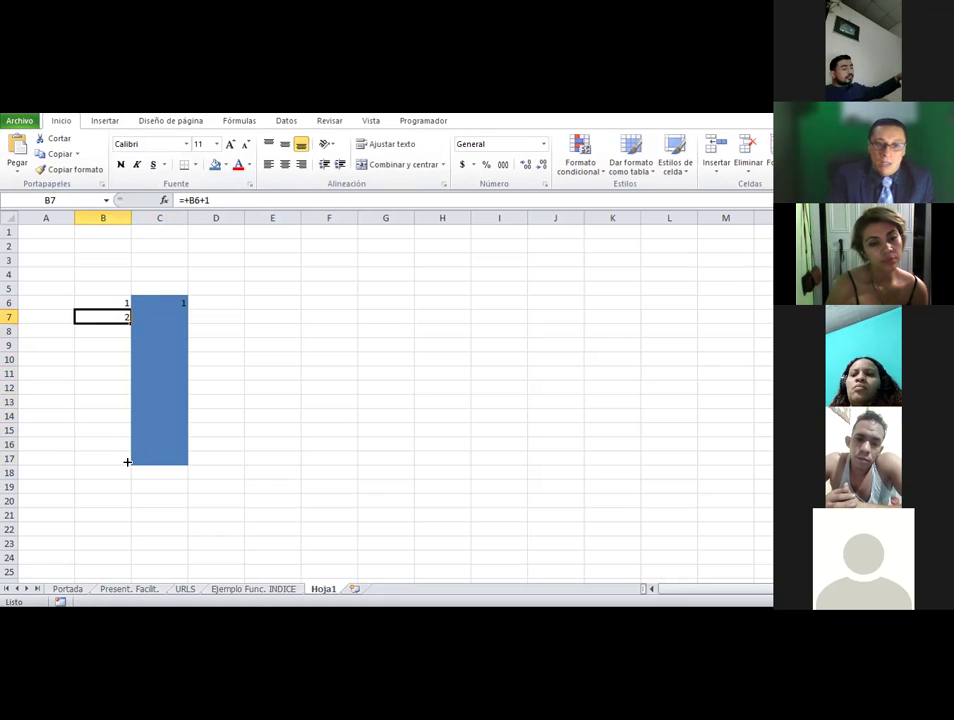
drag(127, 461, 126, 457)
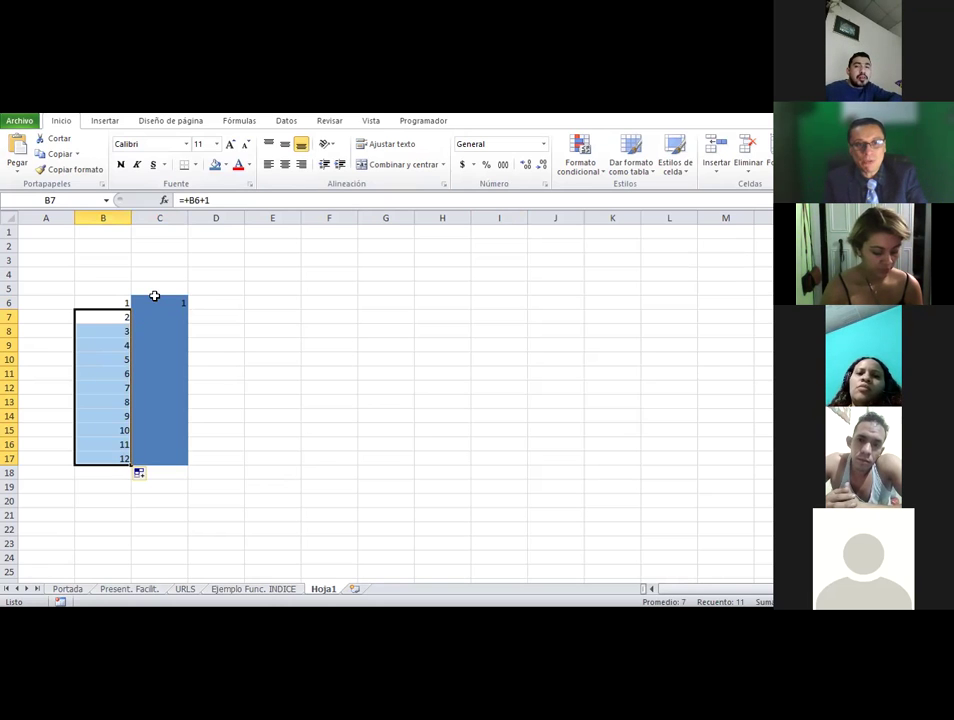
Extend the data validation of cell C6 to the whole range C6:C17
drag(153, 300, 149, 452)
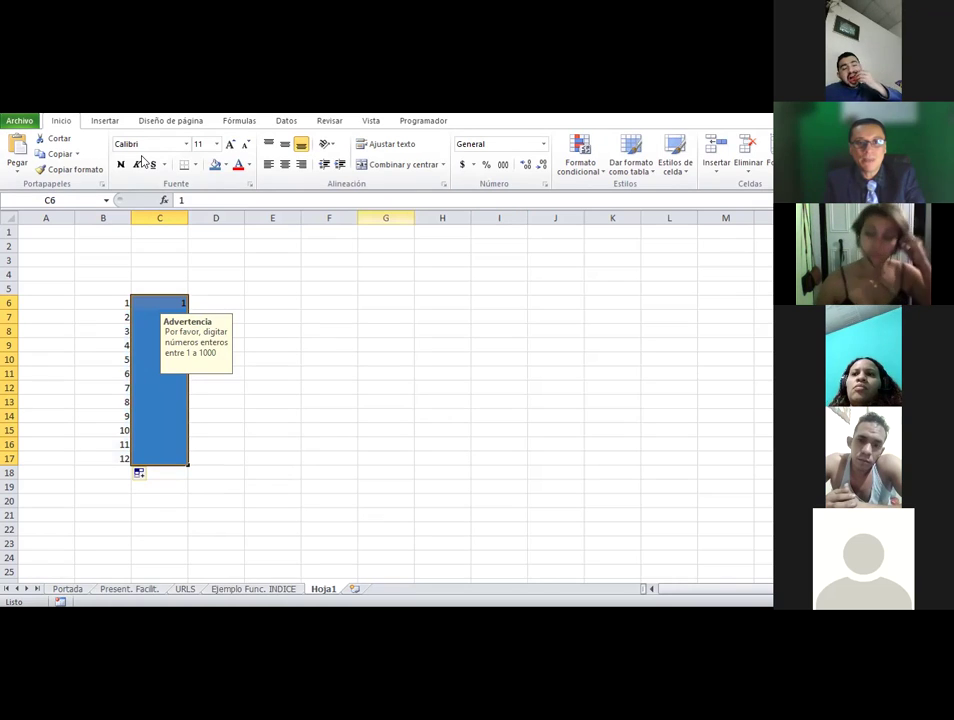
click(286, 120)
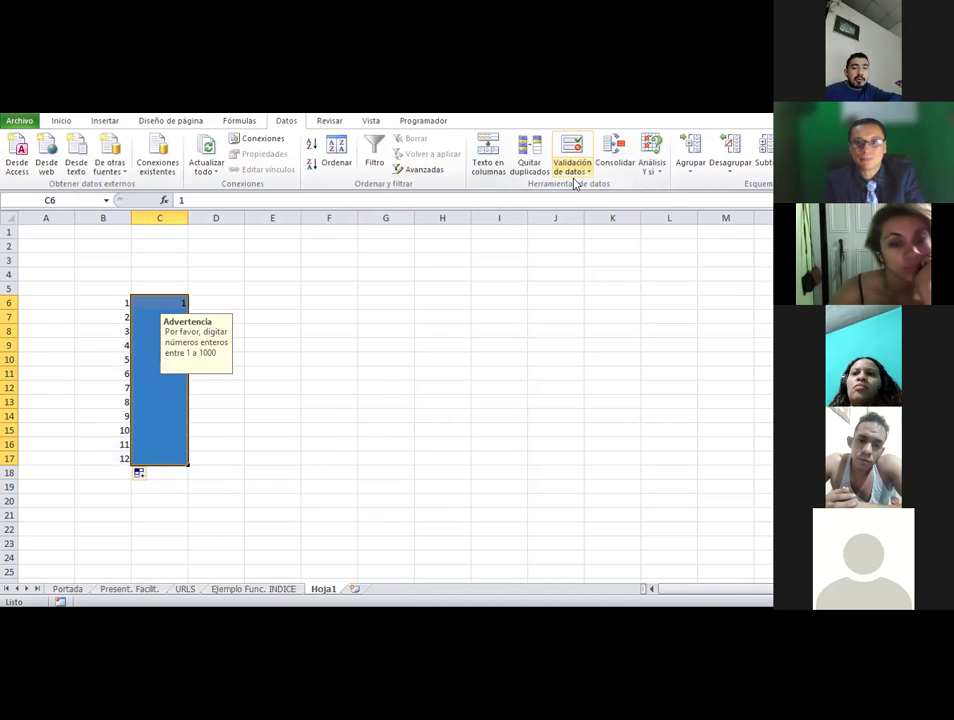
click(576, 180)
key(Return)
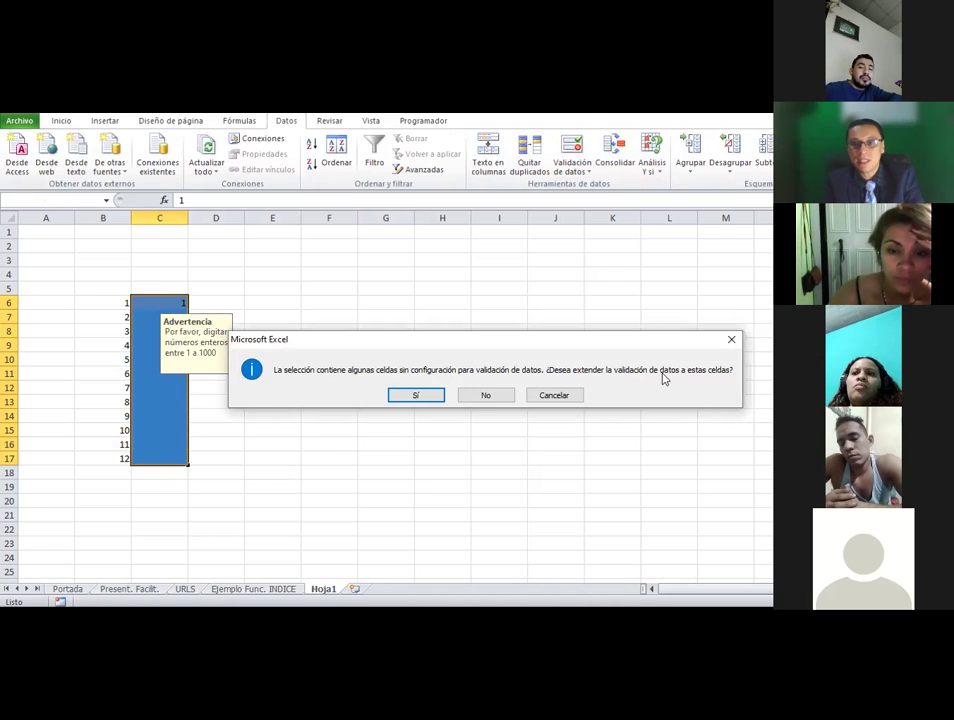
drag(521, 345, 696, 329)
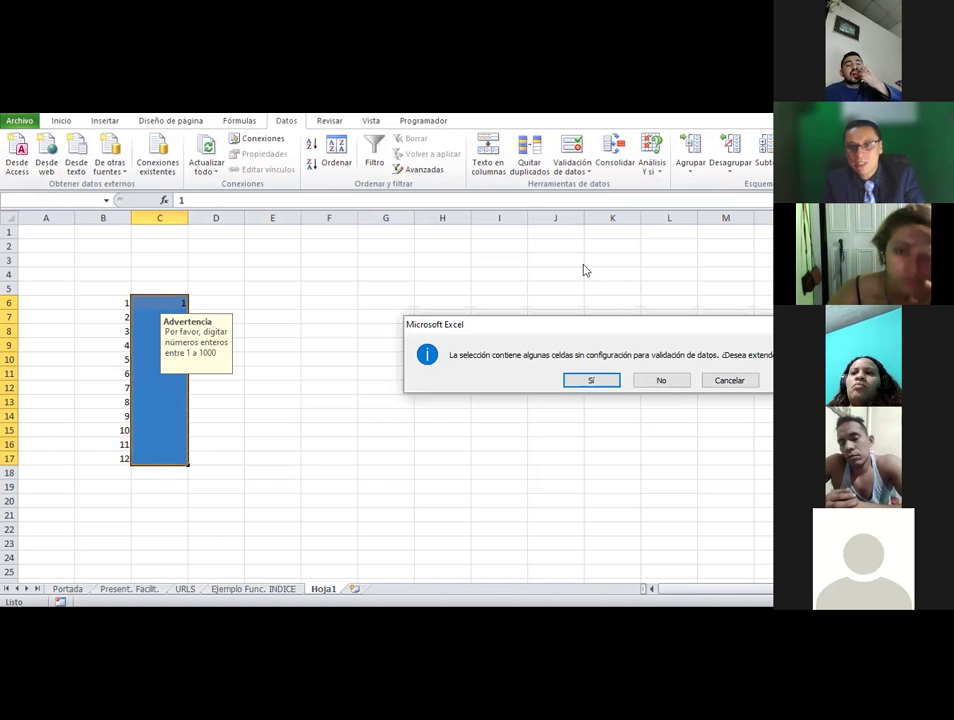
click(594, 382)
click(664, 476)
click(326, 428)
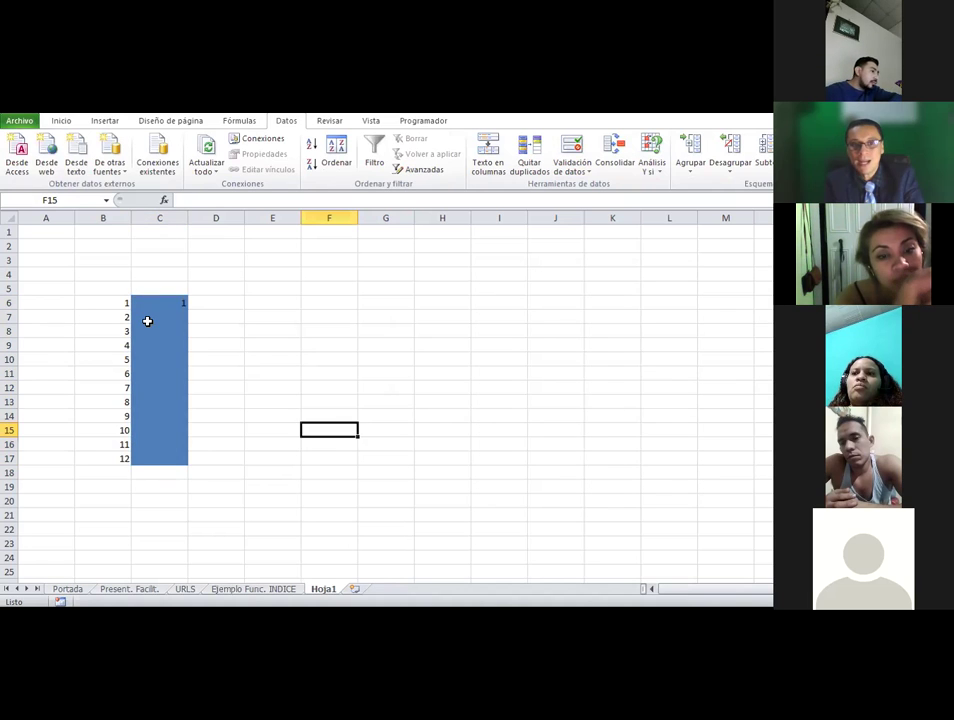
Check the validation settings of cell C7 and the input messages of the cells below it
click(147, 320)
click(565, 172)
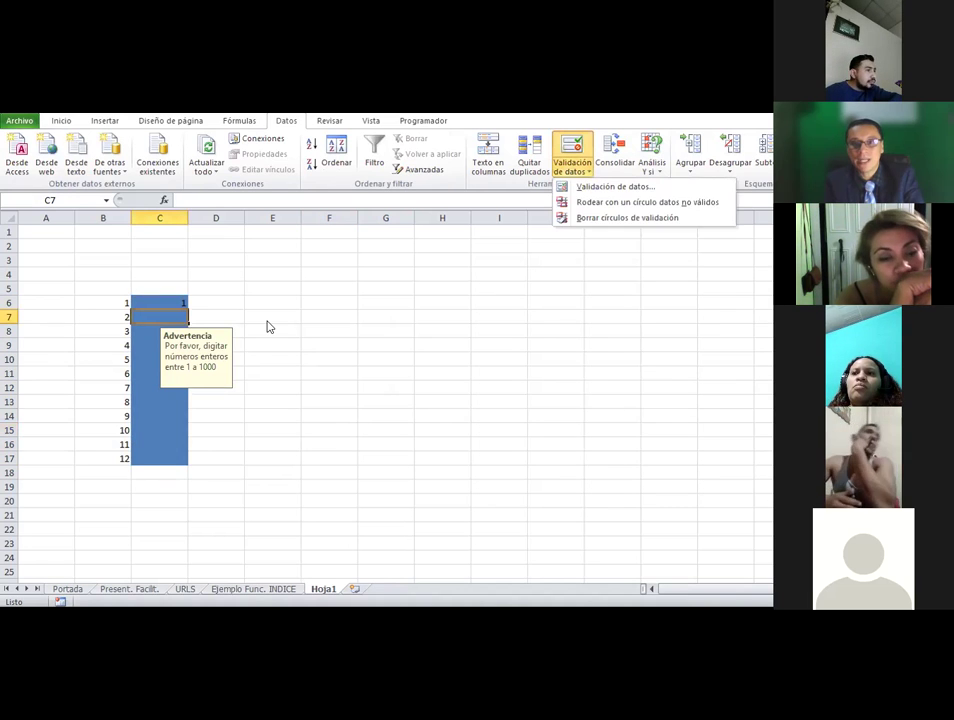
click(615, 186)
click(519, 301)
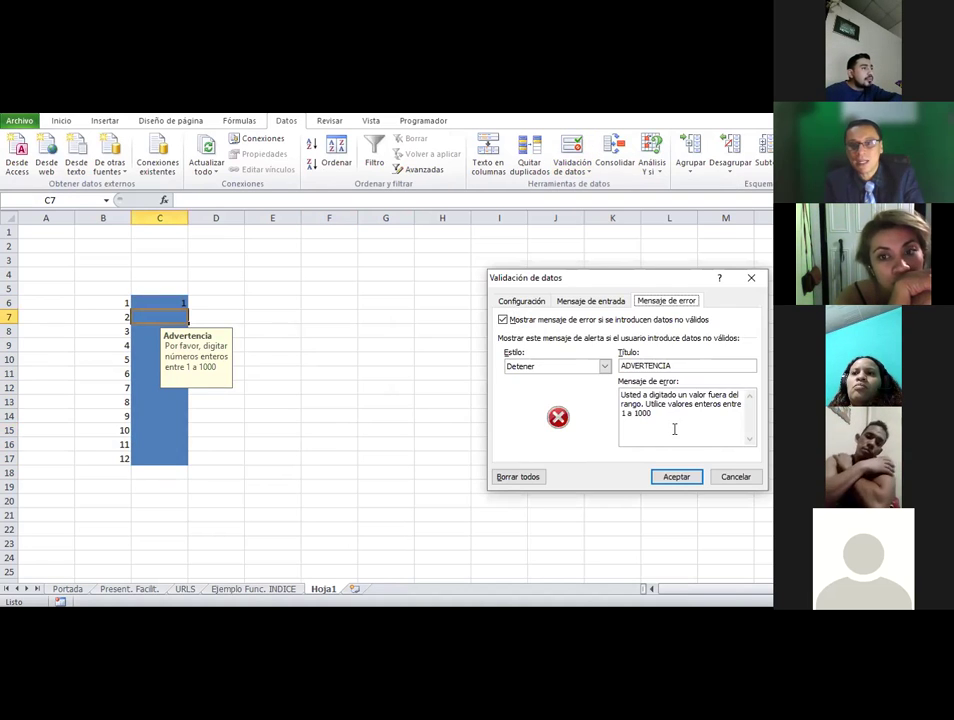
click(736, 476)
key(Return)
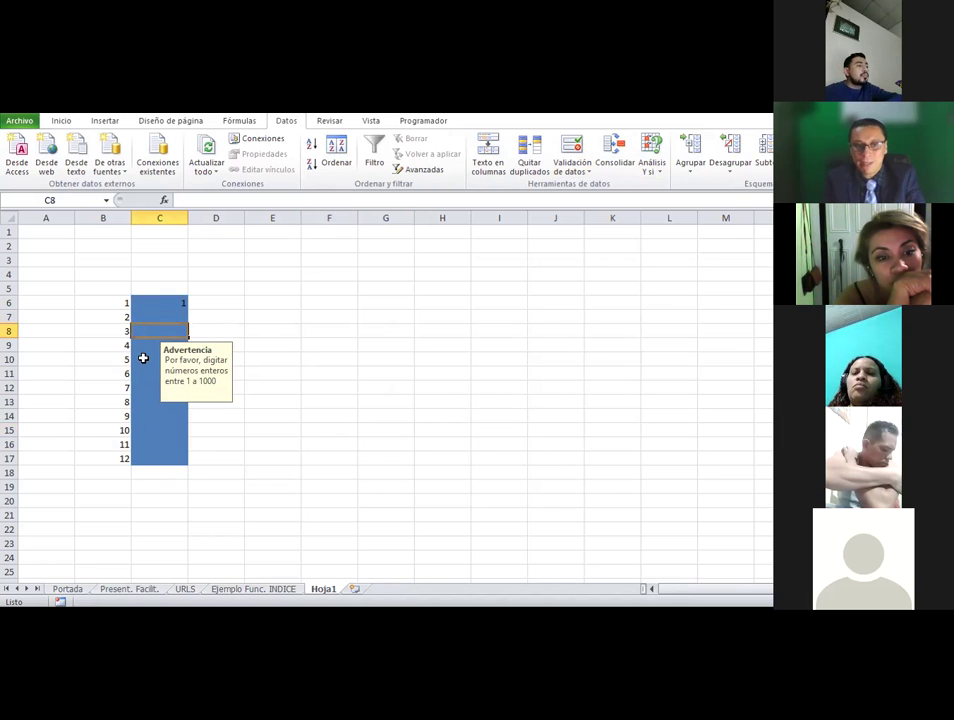
key(Return)
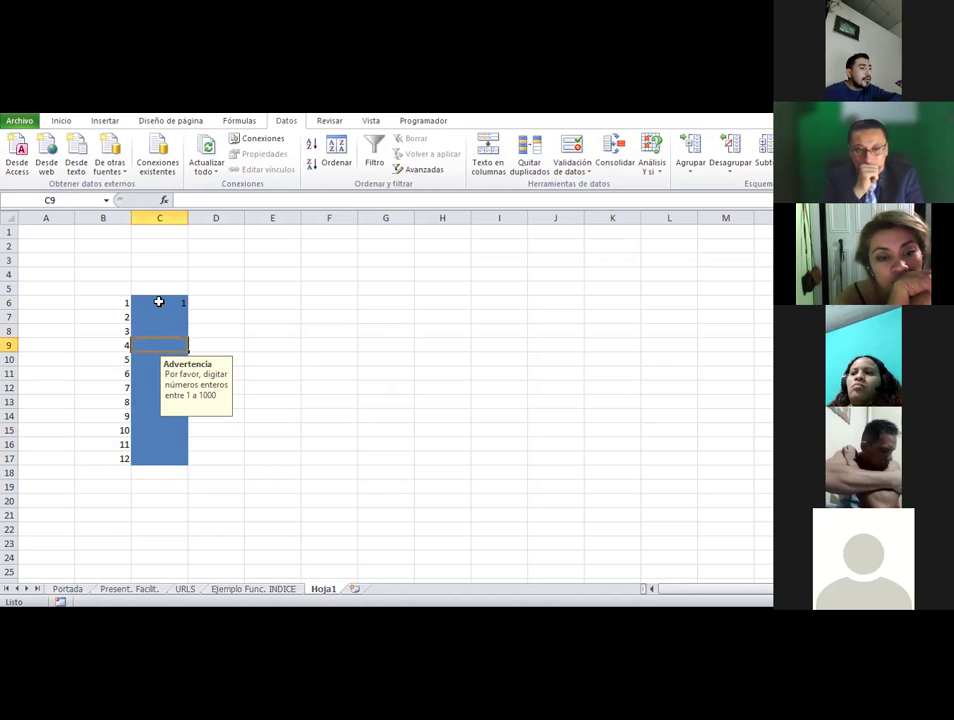
Check the input messages of cells C6 and C16, and select the range C6:C17
click(158, 301)
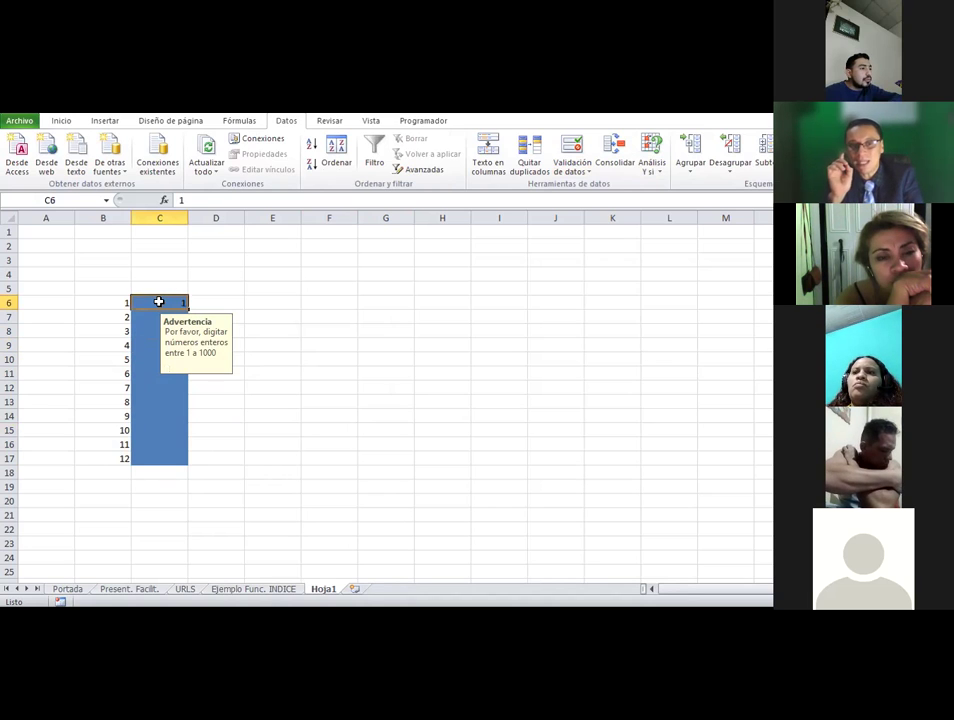
ctrl+click(142, 447)
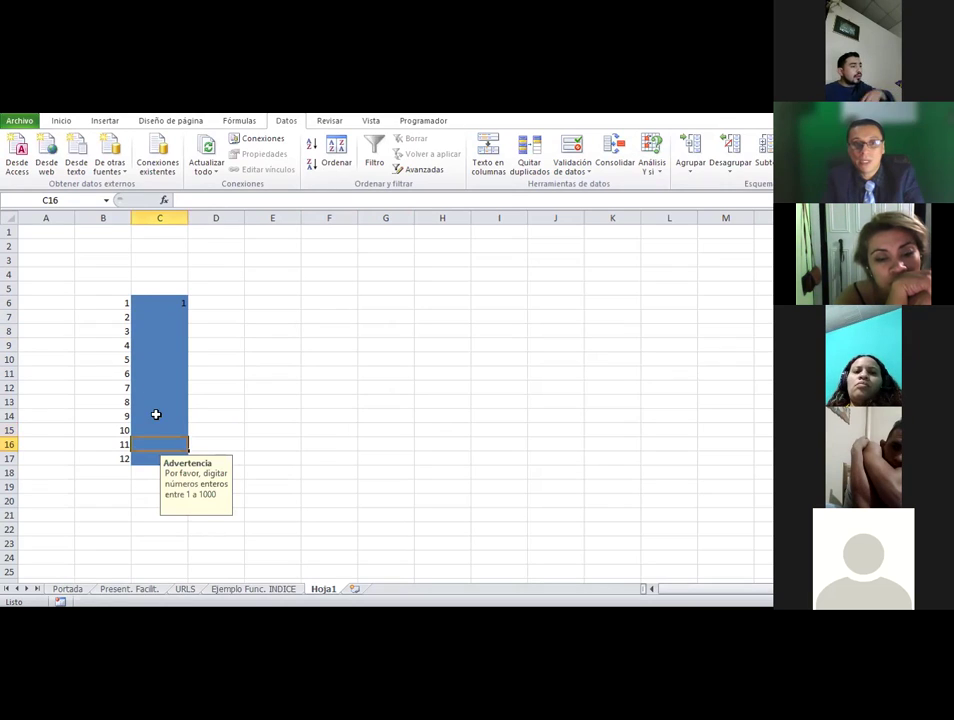
drag(155, 462, 162, 300)
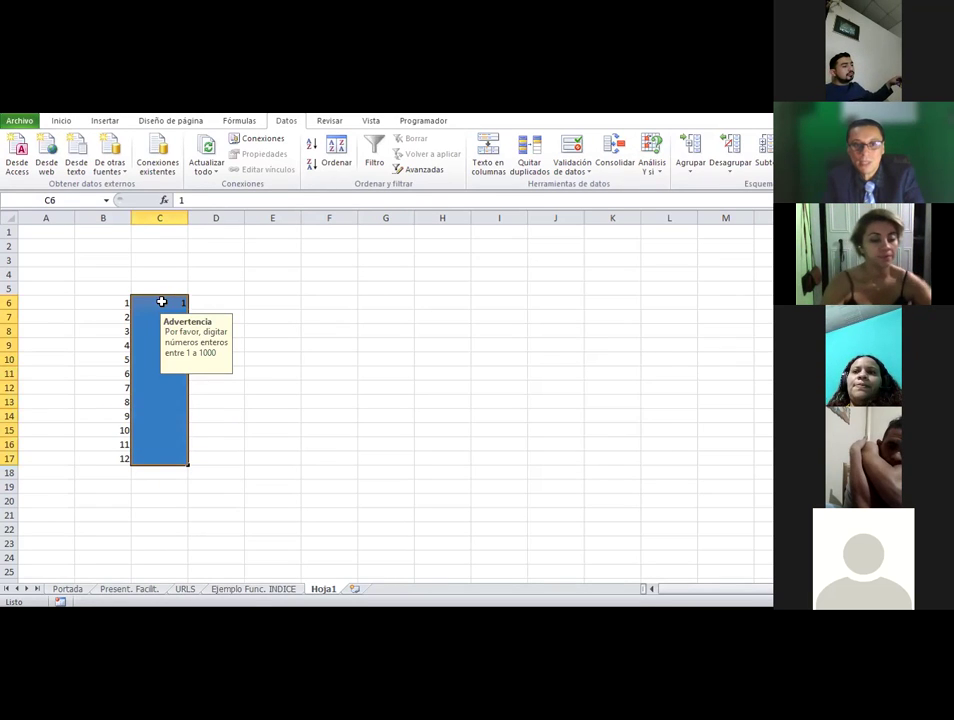
Change the validation criterion of cell C6 to Decimal between 1 and 1000
click(577, 174)
click(576, 185)
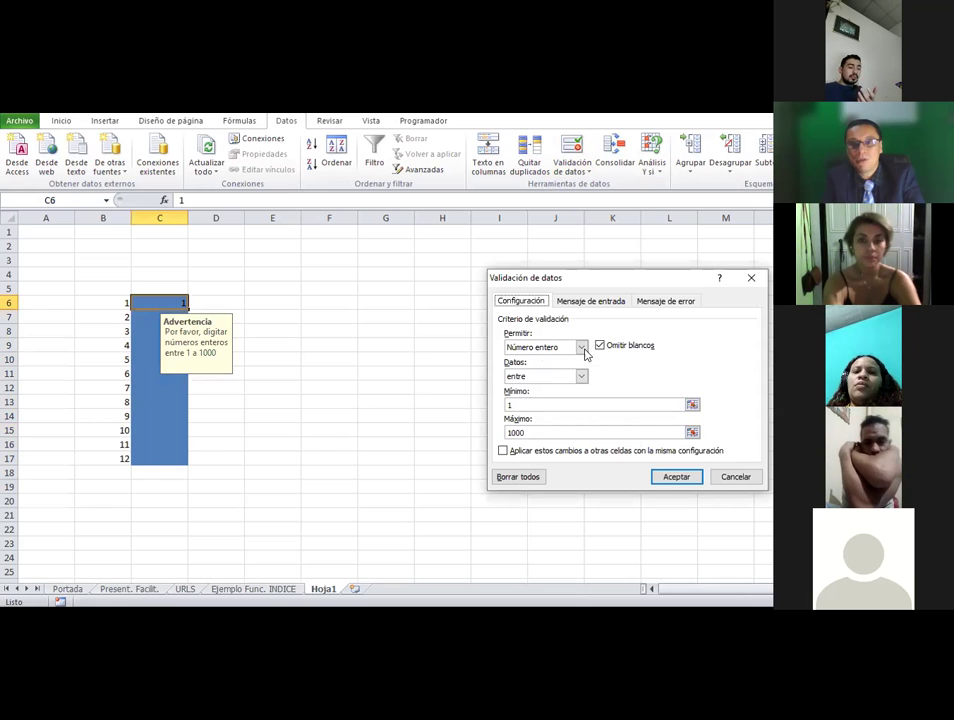
click(581, 348)
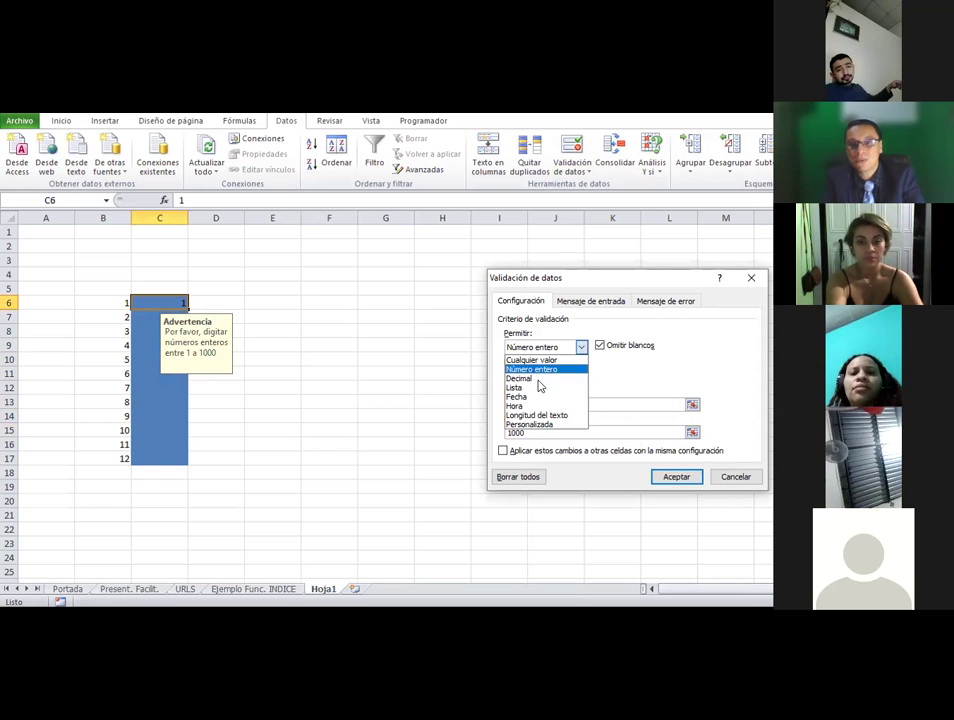
key(Escape)
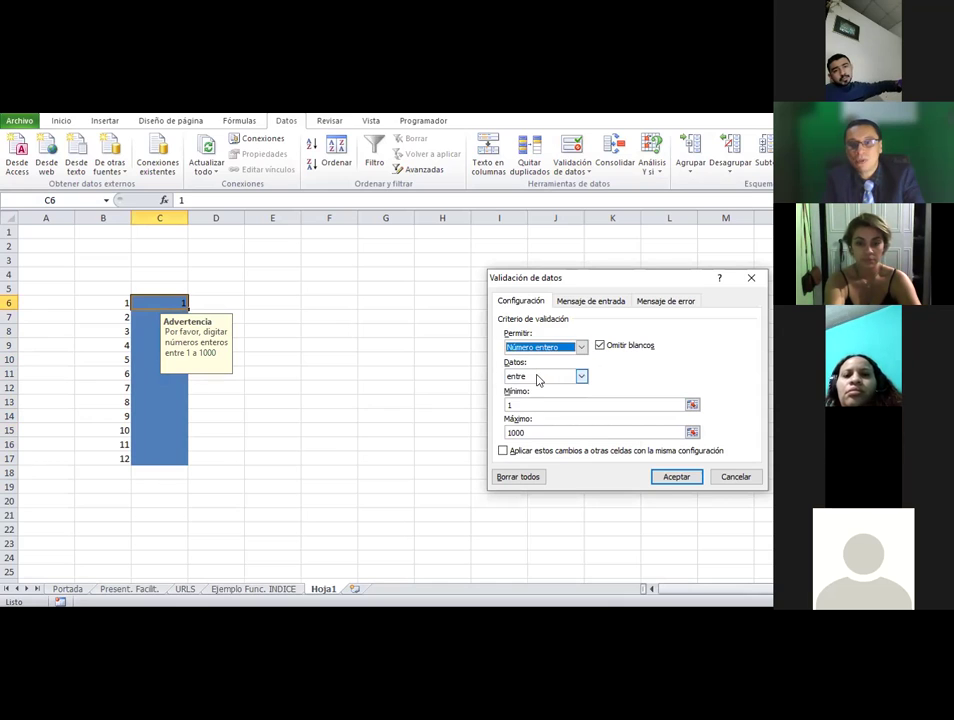
click(538, 379)
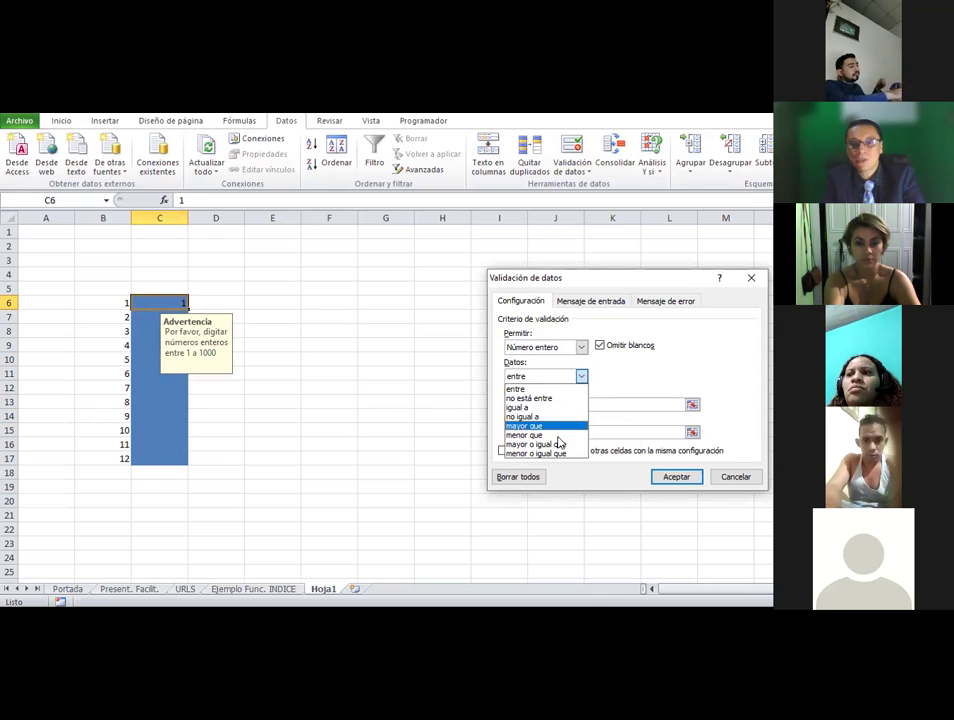
click(580, 347)
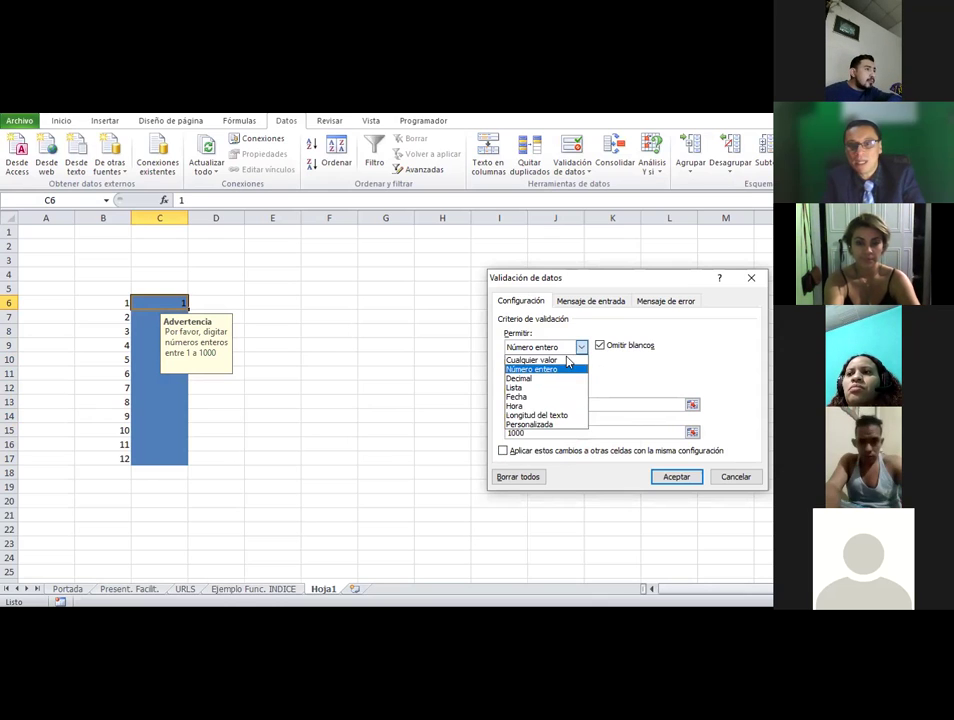
click(517, 381)
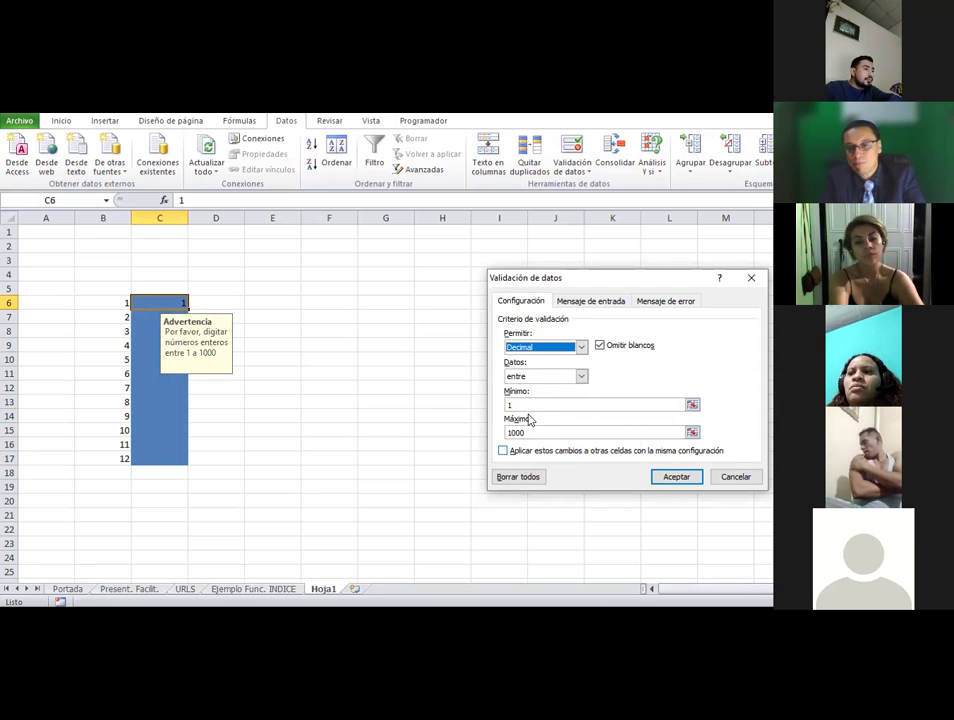
click(674, 476)
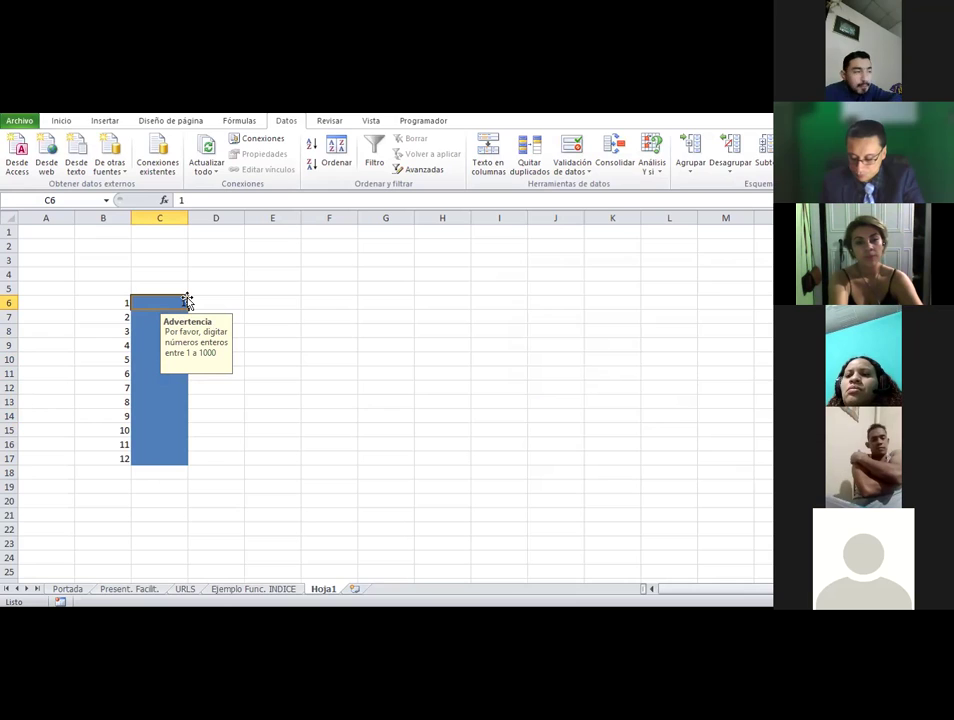
Test the decimal validation of cell C6 by trying the entries -.1 and 0.1, cancelling each one
text(-.1)
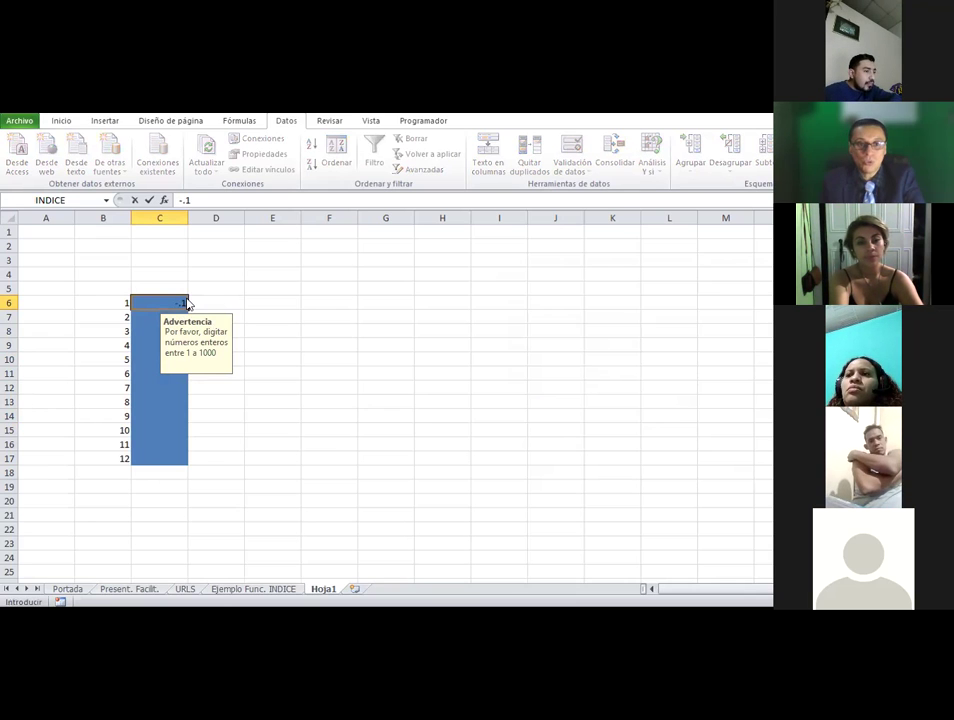
key(Return)
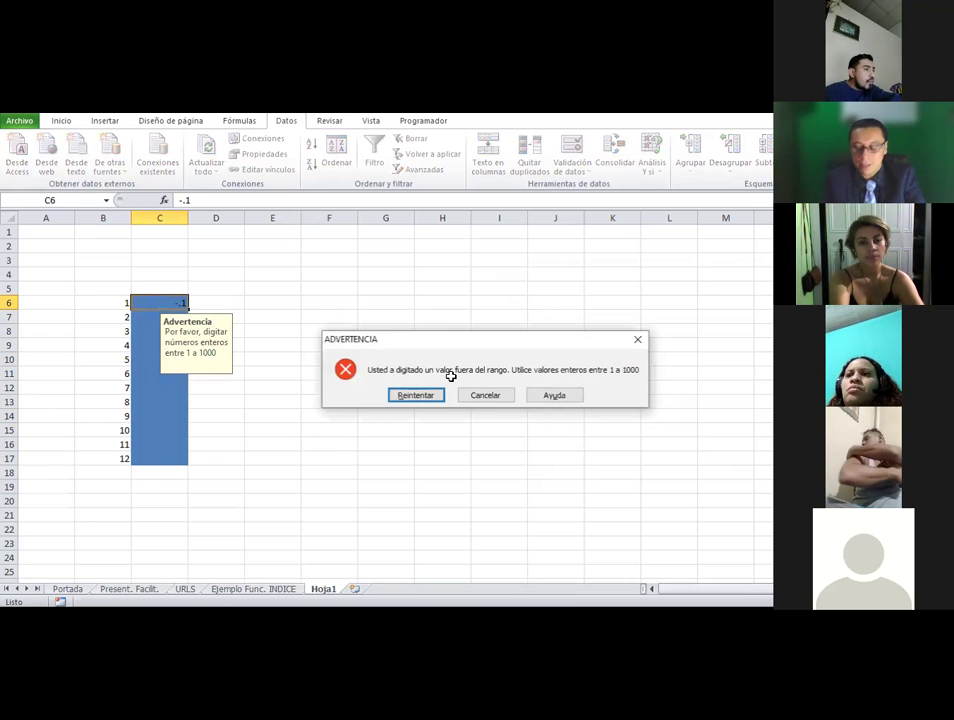
key(Escape)
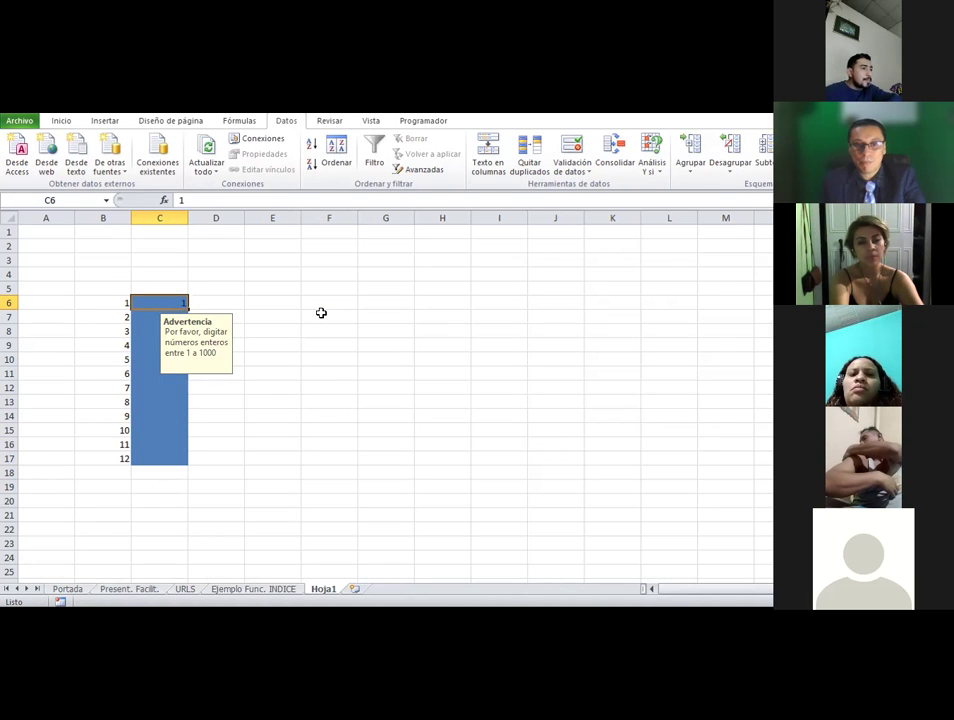
text(0)
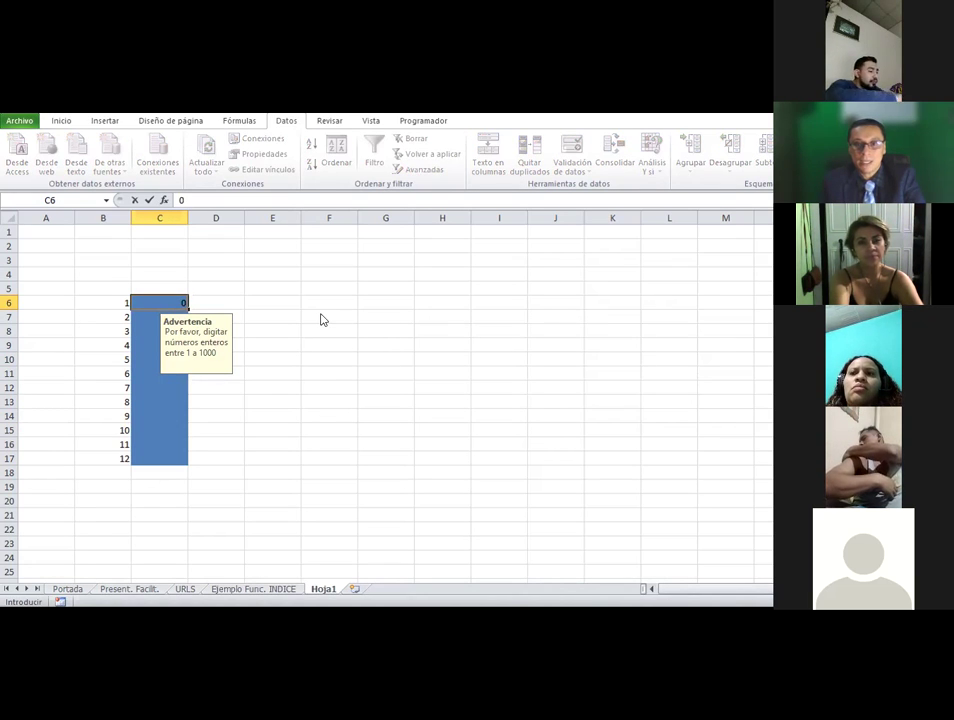
text(.1)
key(Return)
key(Escape)
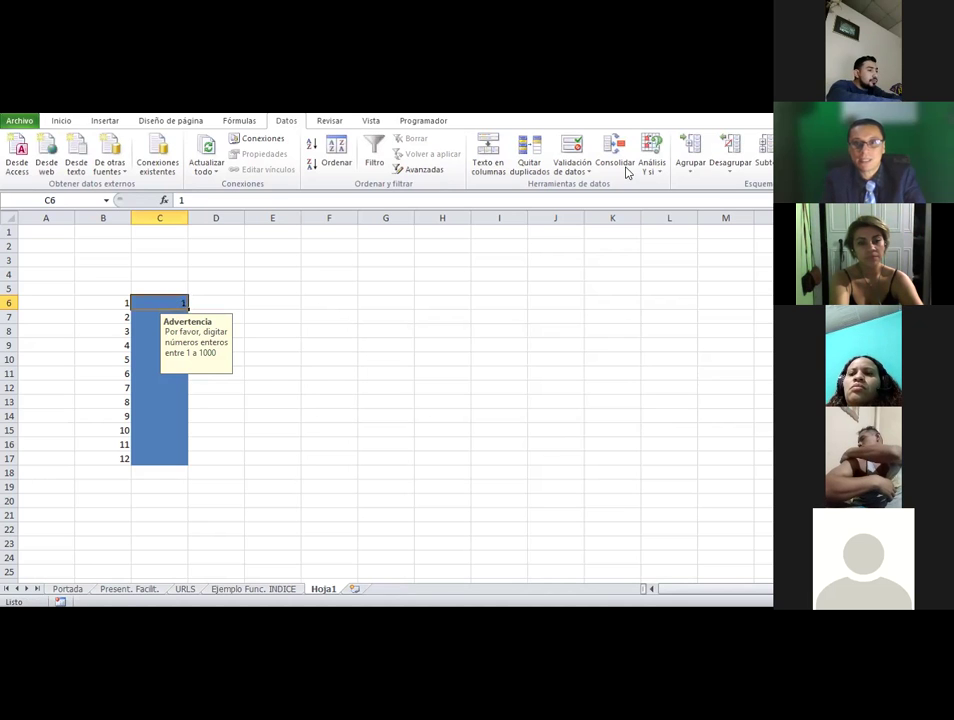
Review the criterion types available in cell C6's data validation and close the settings without changes
click(588, 174)
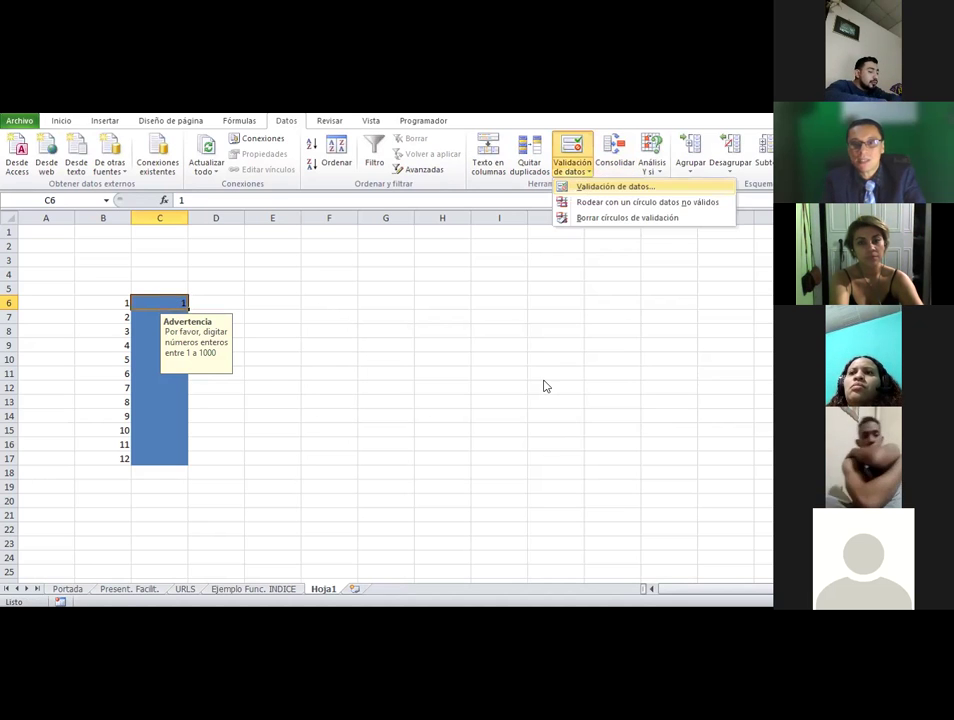
key(Return)
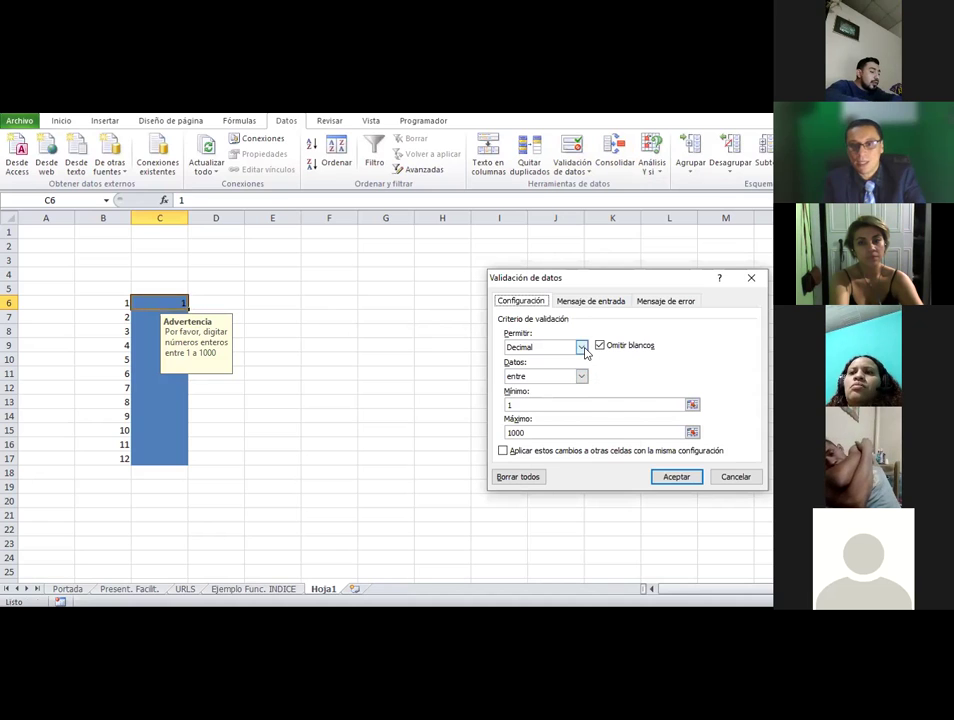
click(582, 347)
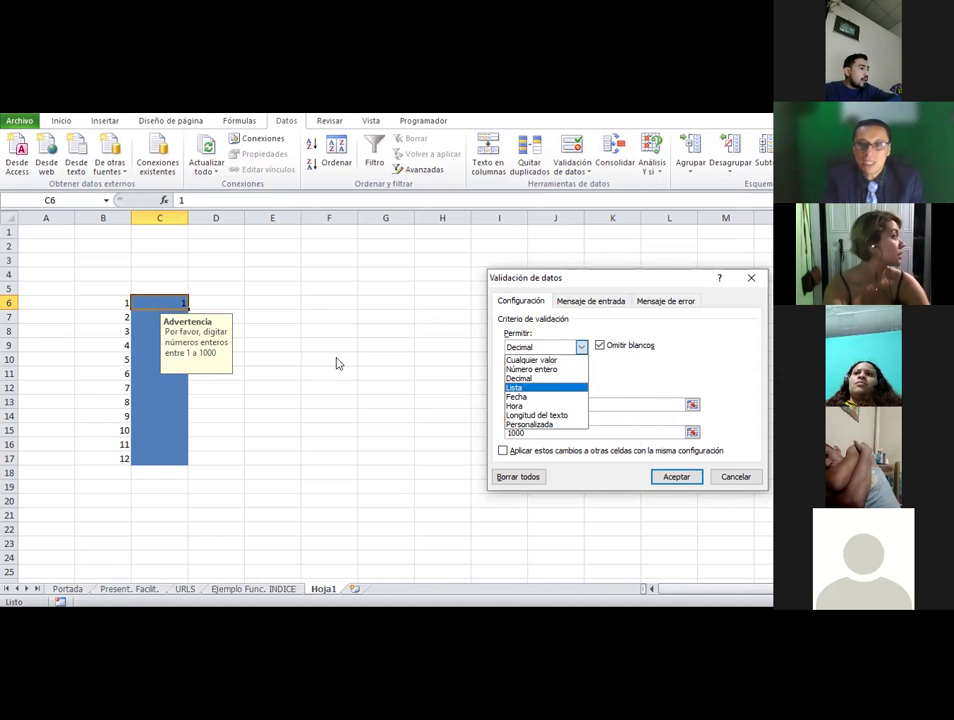
key(Escape)
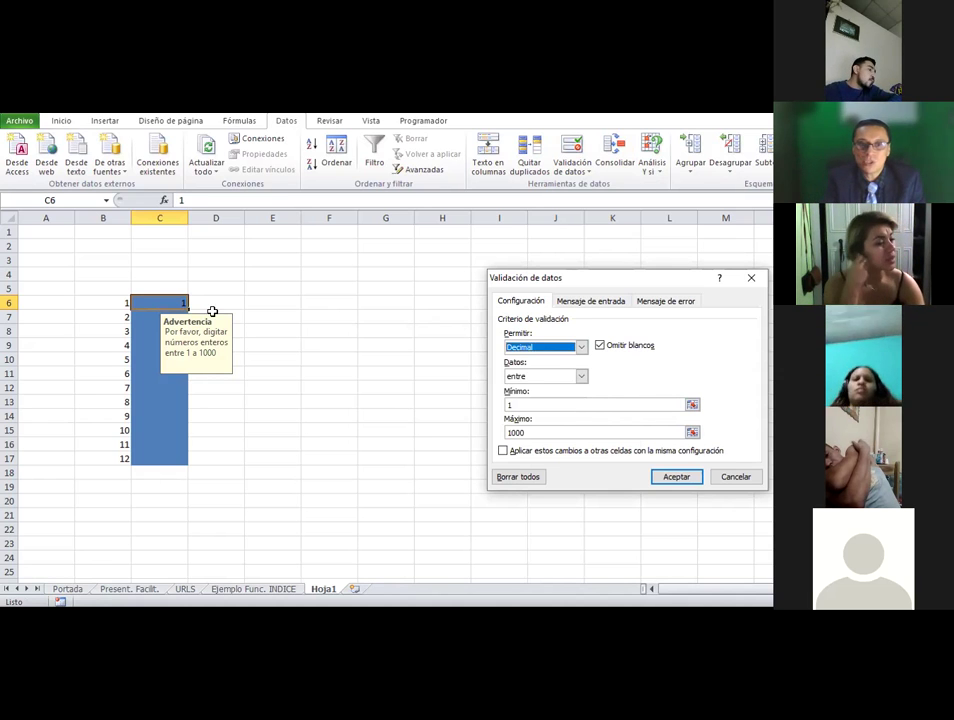
key(Escape)
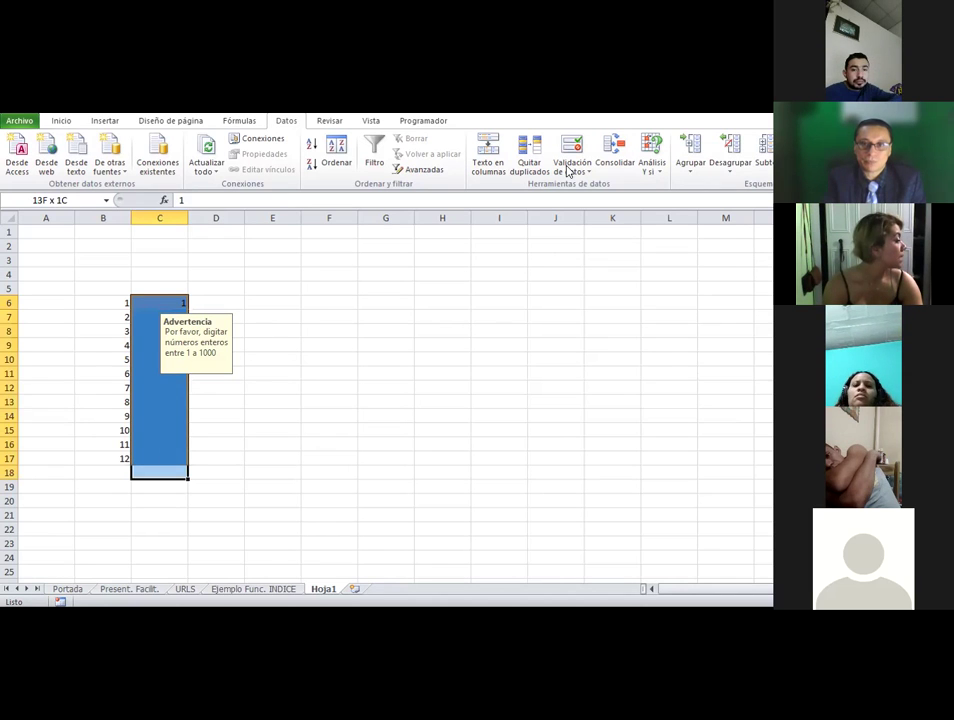
Enter a list of five first names in K5:K9, one per cell
click(545, 284)
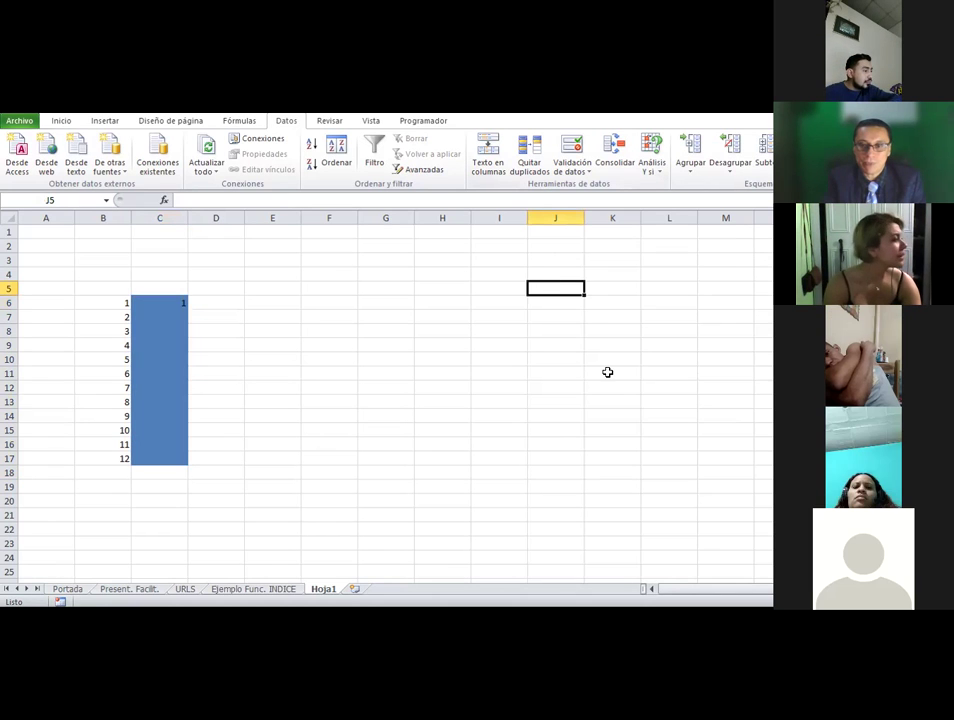
click(604, 290)
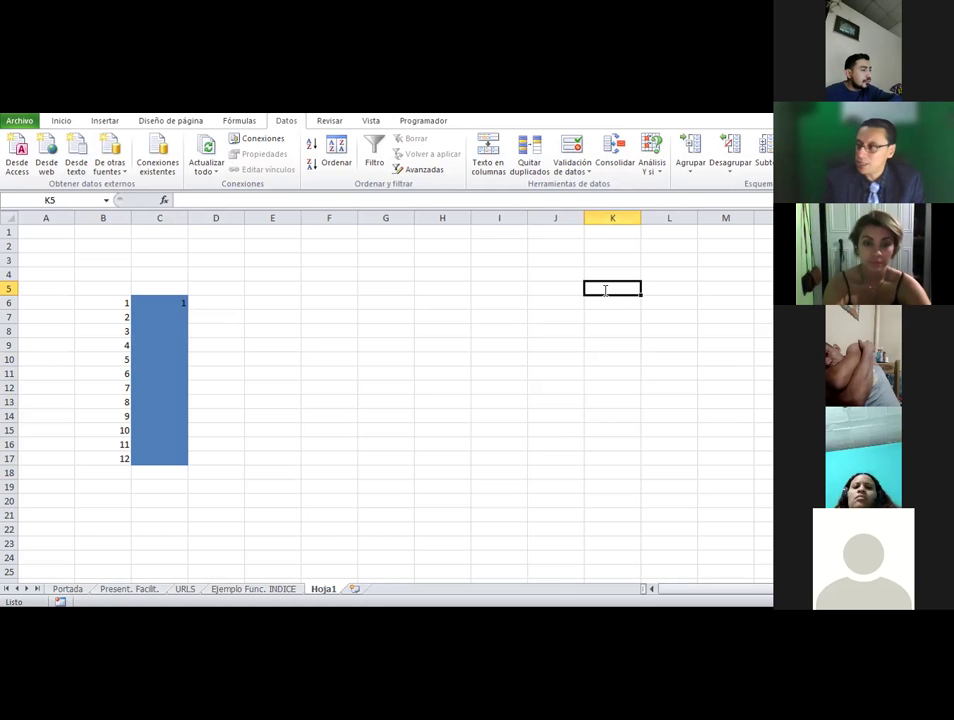
text(Edwin)
key(Return)
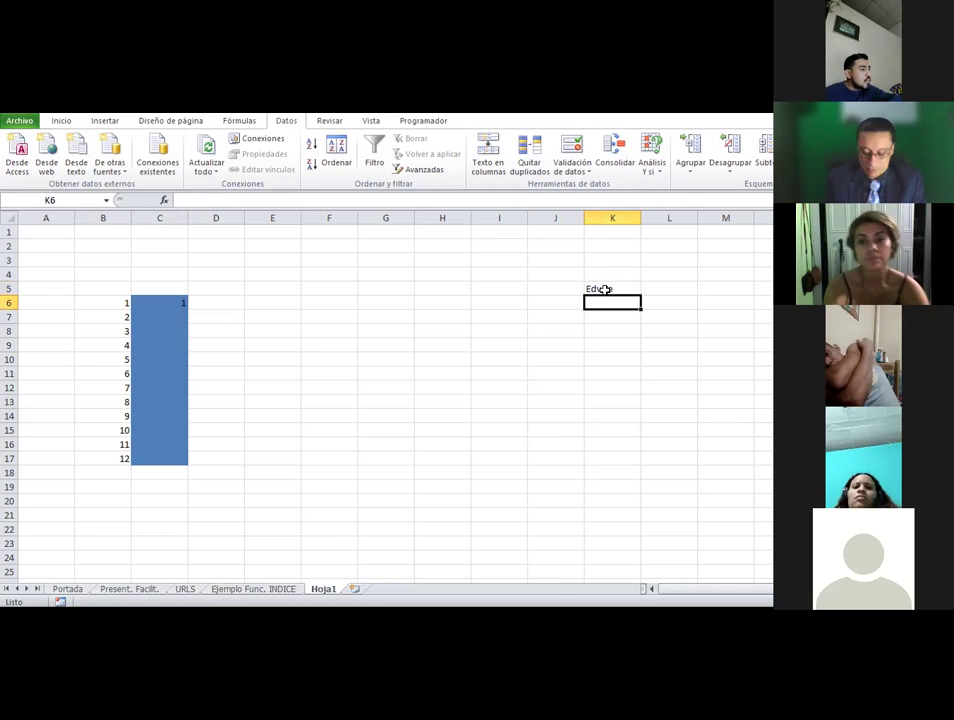
text(Brenda)
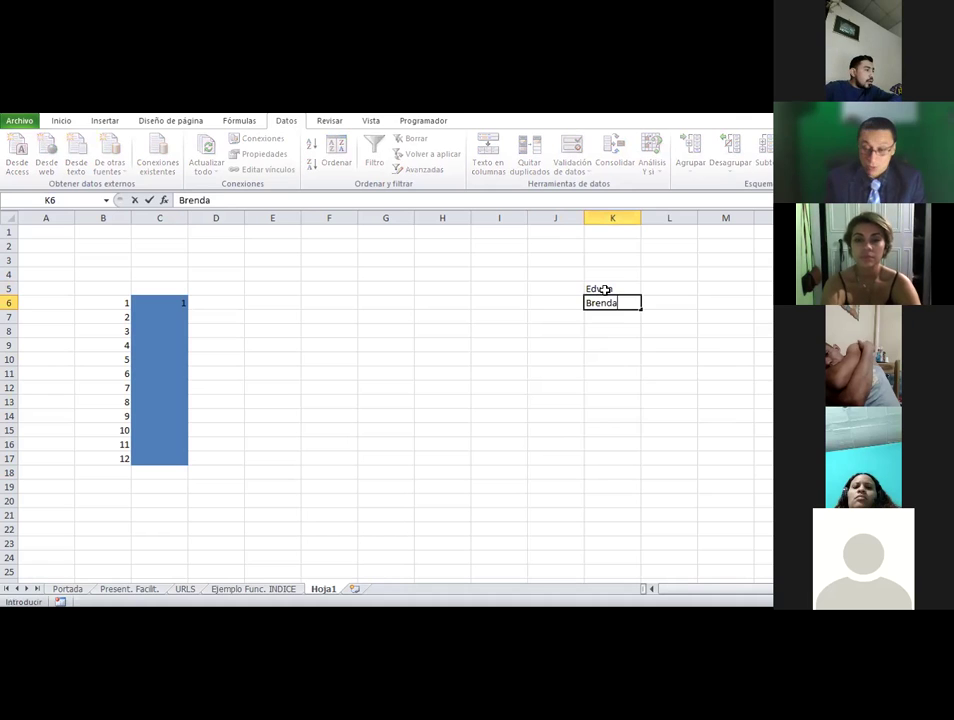
key(Return)
text(Jorge)
key(Return)
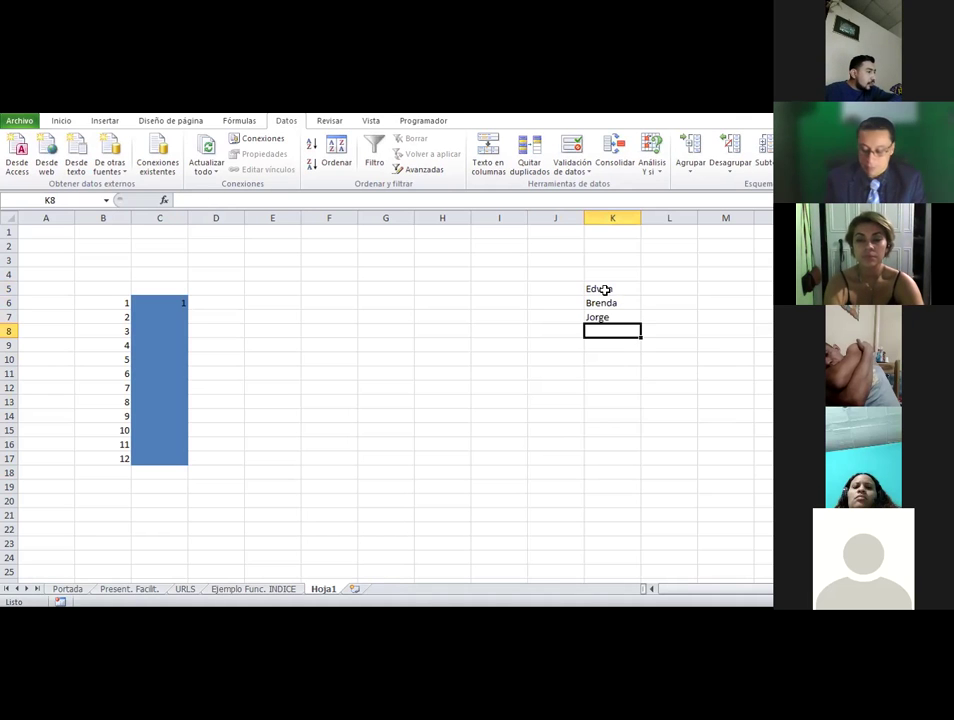
text(Pao)
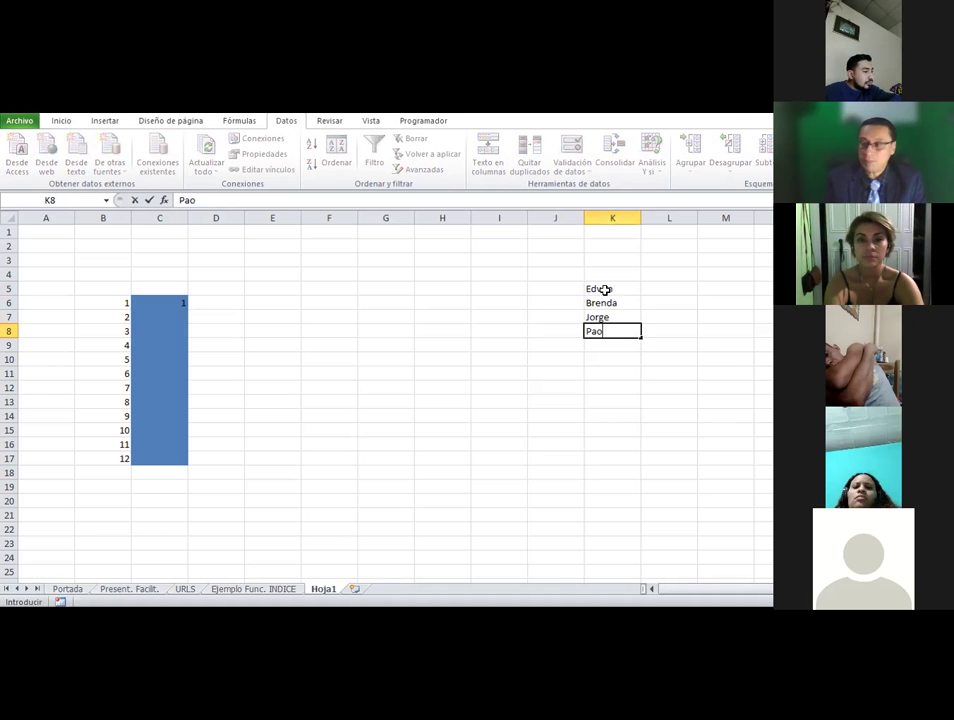
text(la)
key(Return)
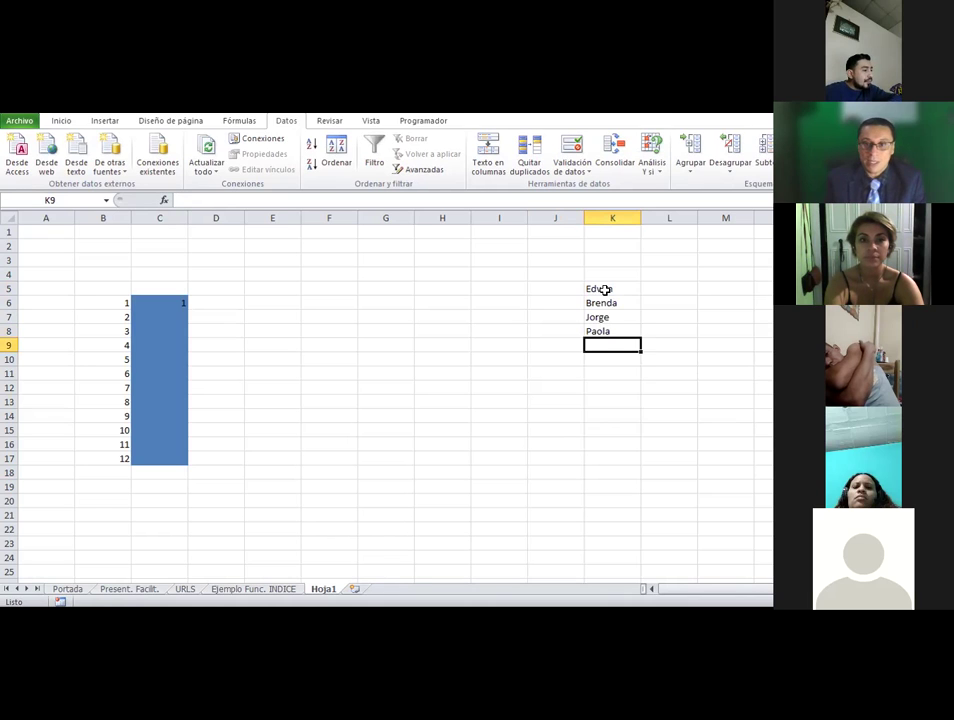
text(Miguel)
key(Return)
Apply all borders and centre alignment to the range K4:K9, including the blank cell above the names
mouse_move(604, 290)
mouse_down()
mouse_move(603, 349)
mouse_move(600, 275)
mouse_up()
click(61, 120)
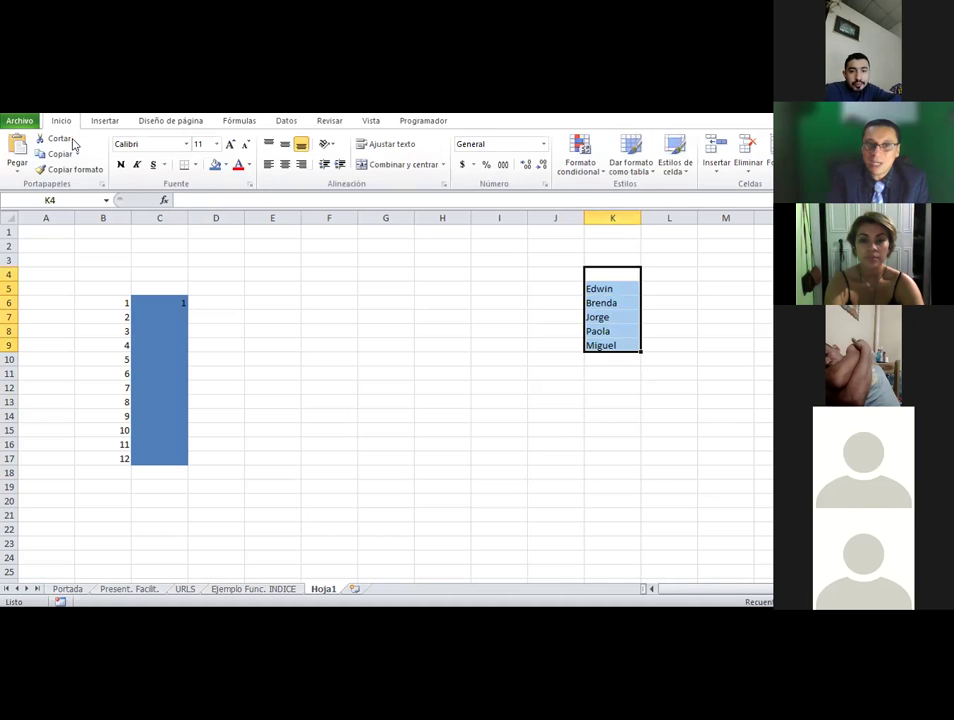
click(194, 165)
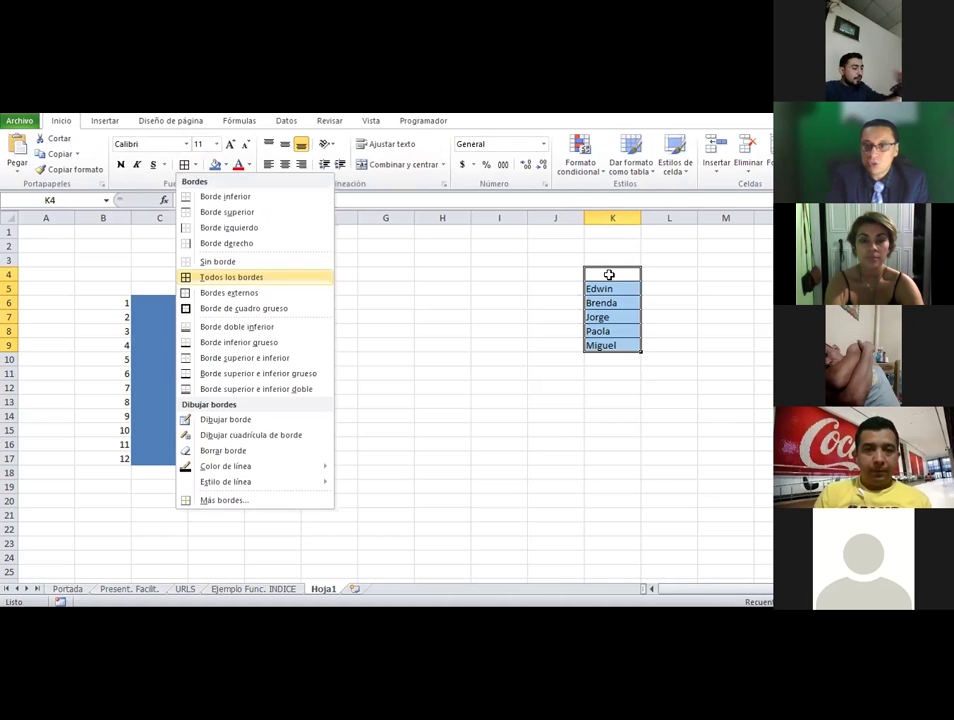
click(609, 274)
click(284, 166)
click(402, 358)
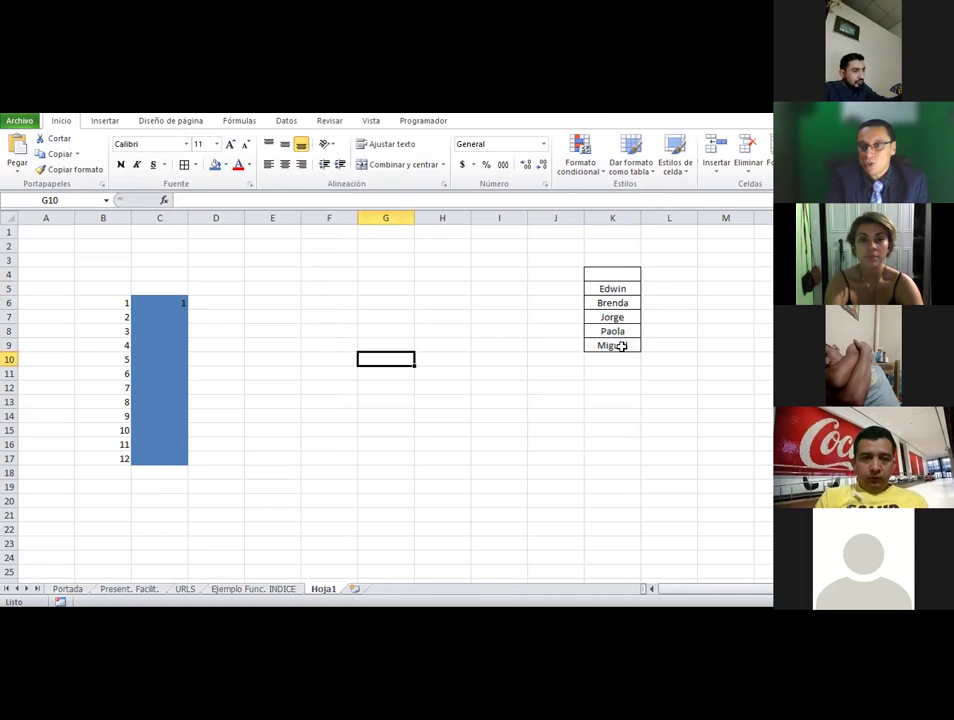
click(618, 273)
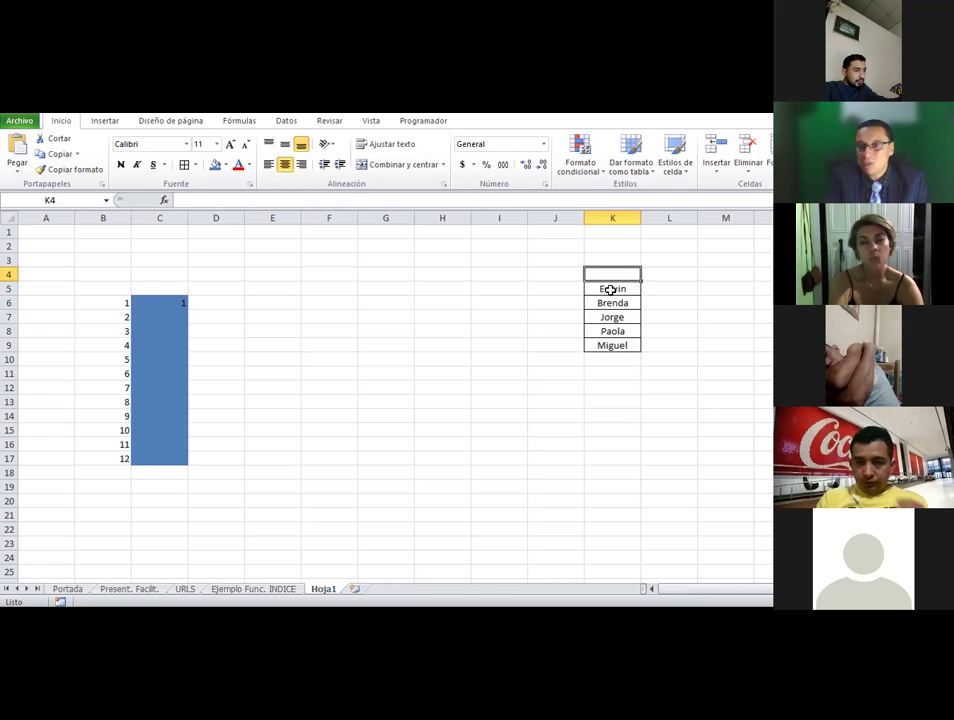
click(610, 289)
shift+click(607, 341)
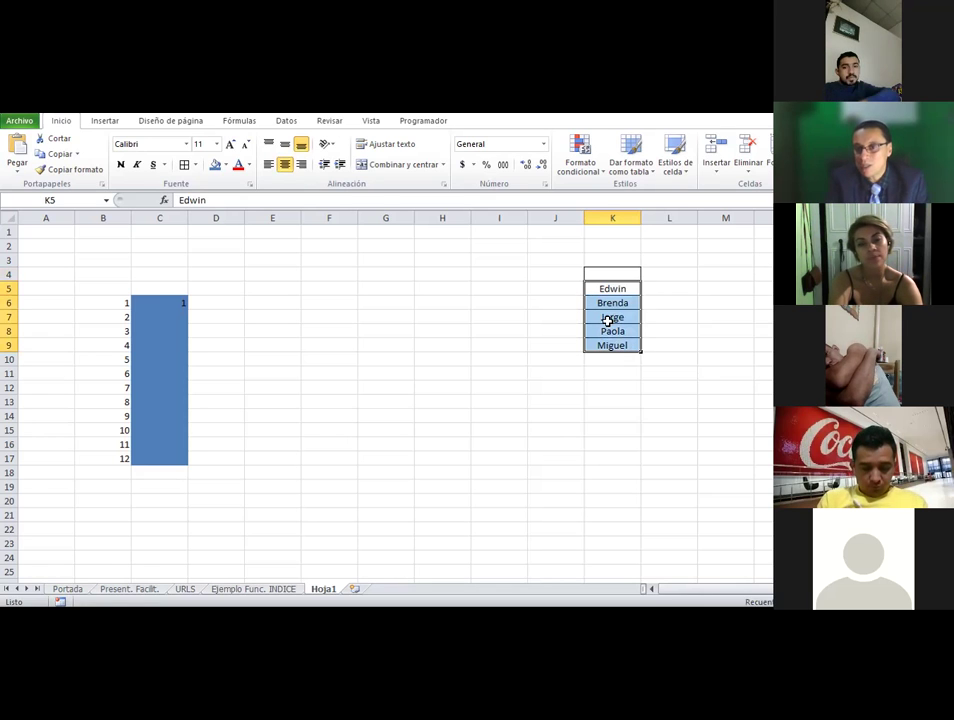
Set cell C6's data validation to a drop-down list (Lista) with the range K4:K9 as its source
drag(156, 299, 151, 456)
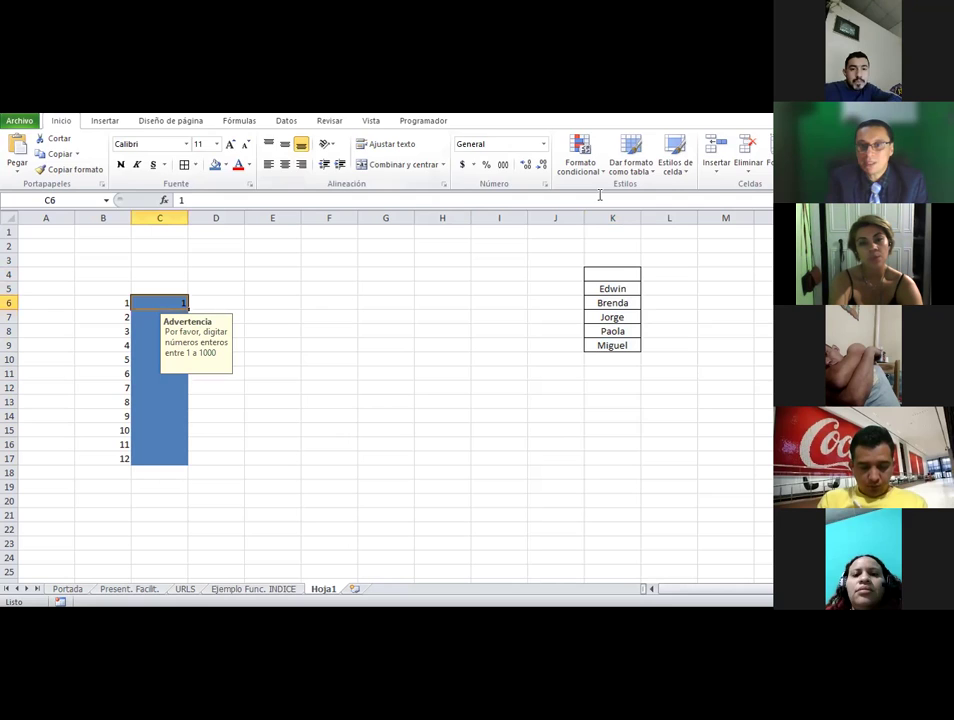
click(286, 121)
click(572, 158)
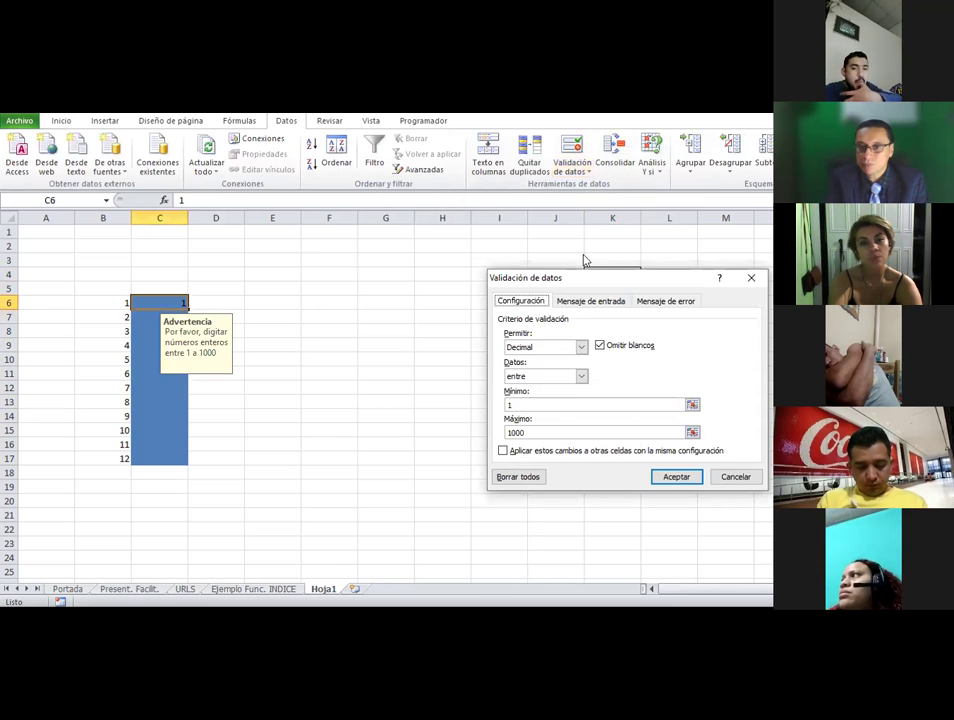
click(580, 347)
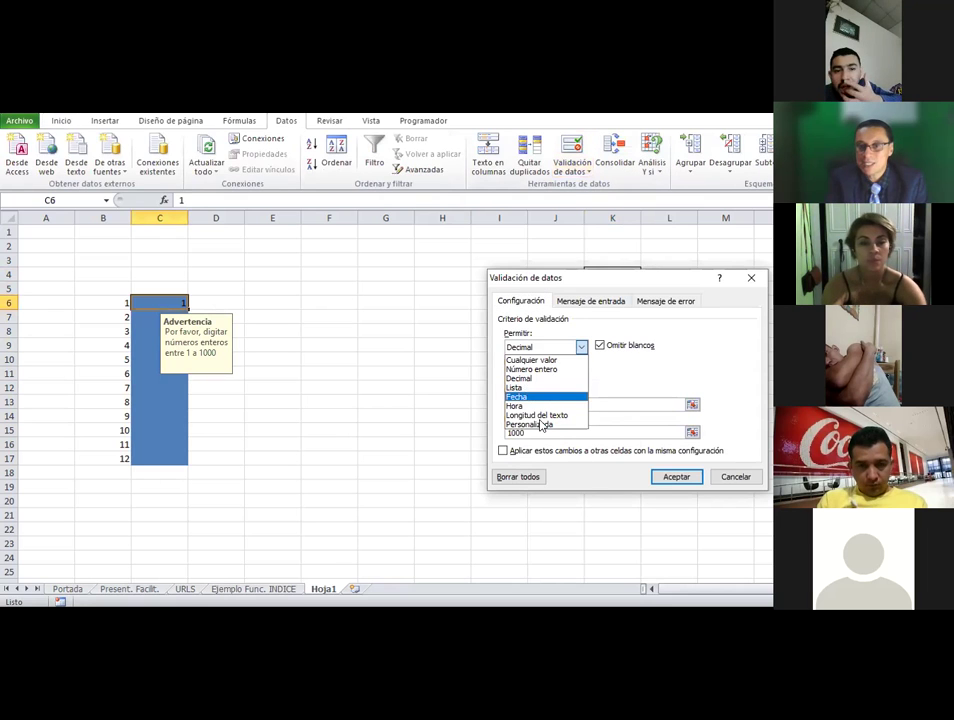
click(515, 388)
drag(517, 403, 499, 407)
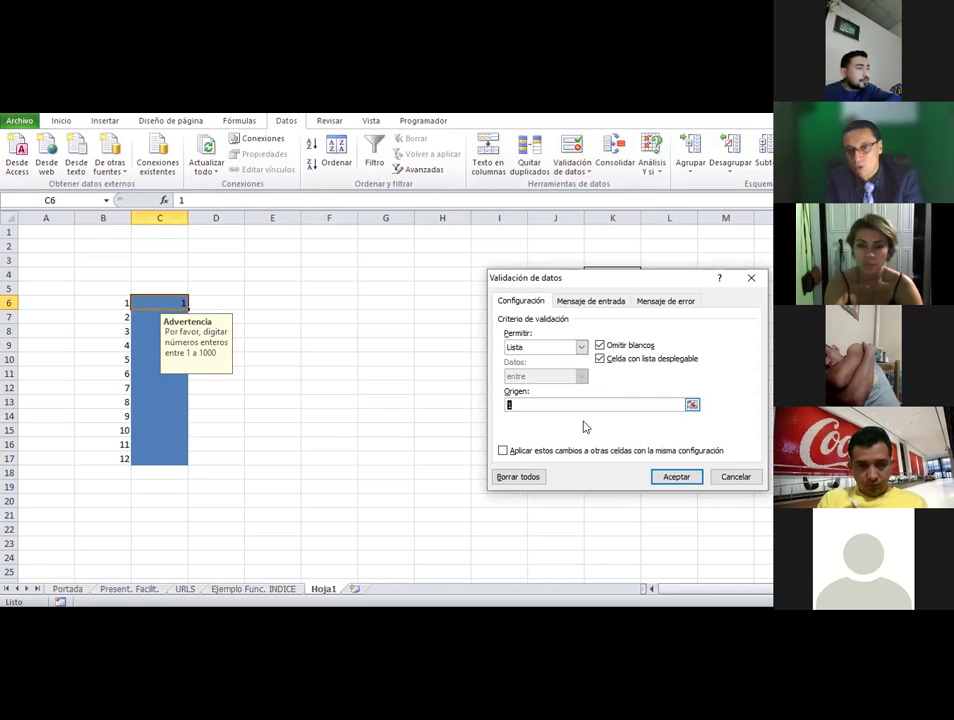
key(BackSpace)
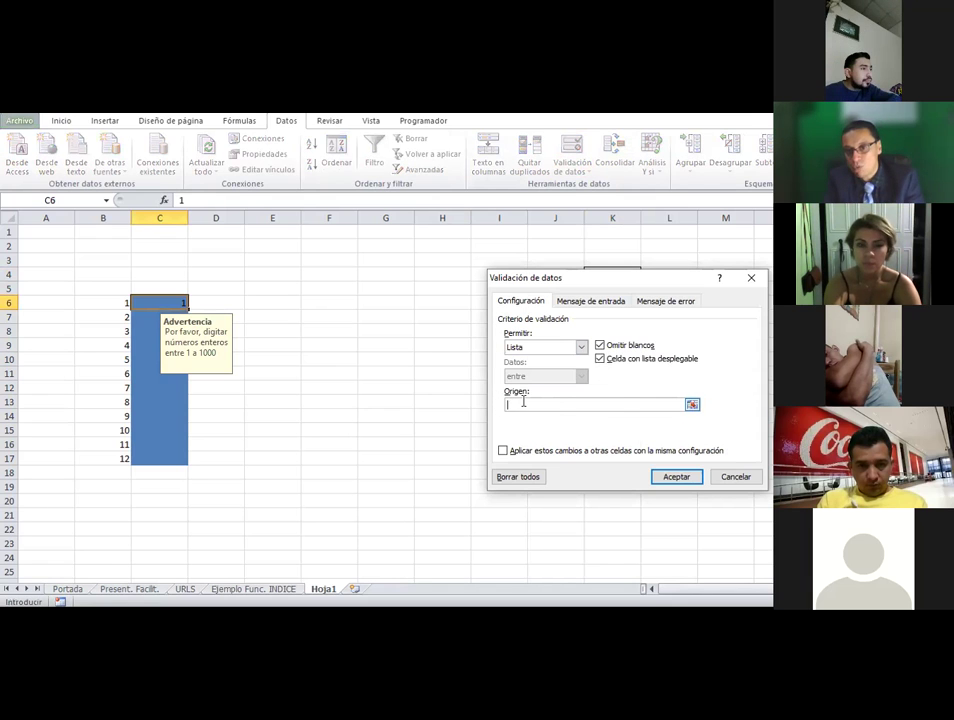
click(692, 404)
drag(592, 272, 592, 289)
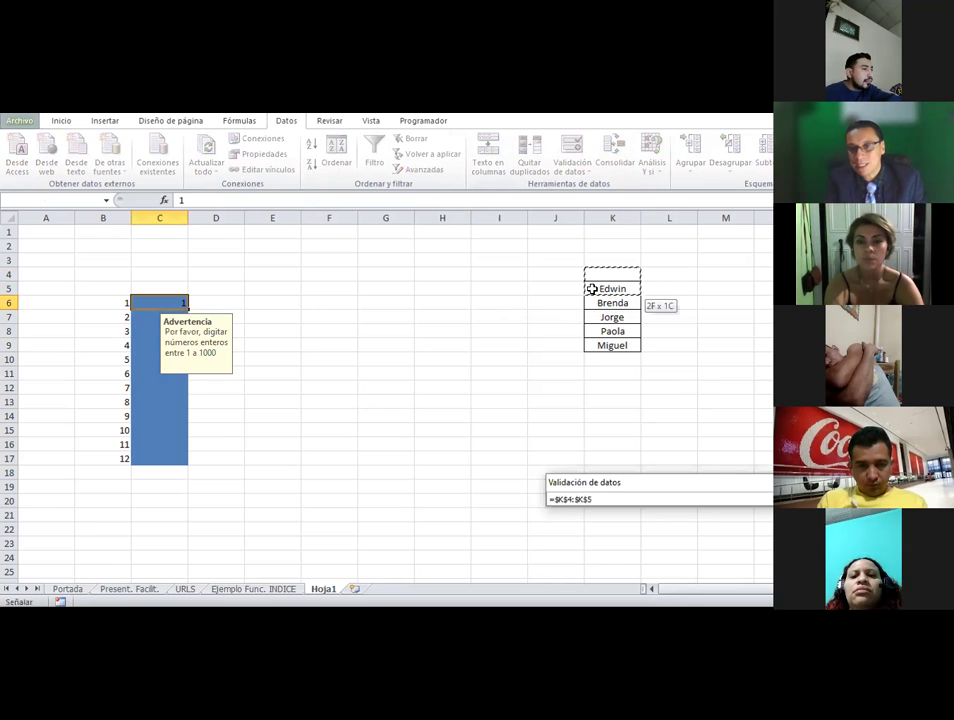
drag(596, 342, 614, 364)
key(Return)
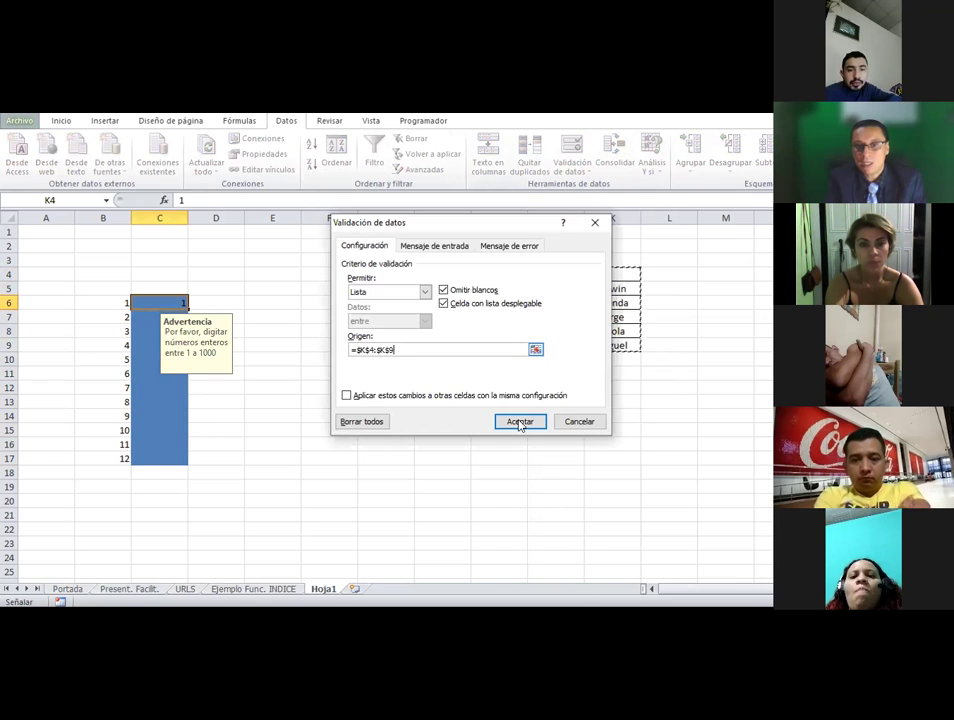
click(518, 421)
click(517, 420)
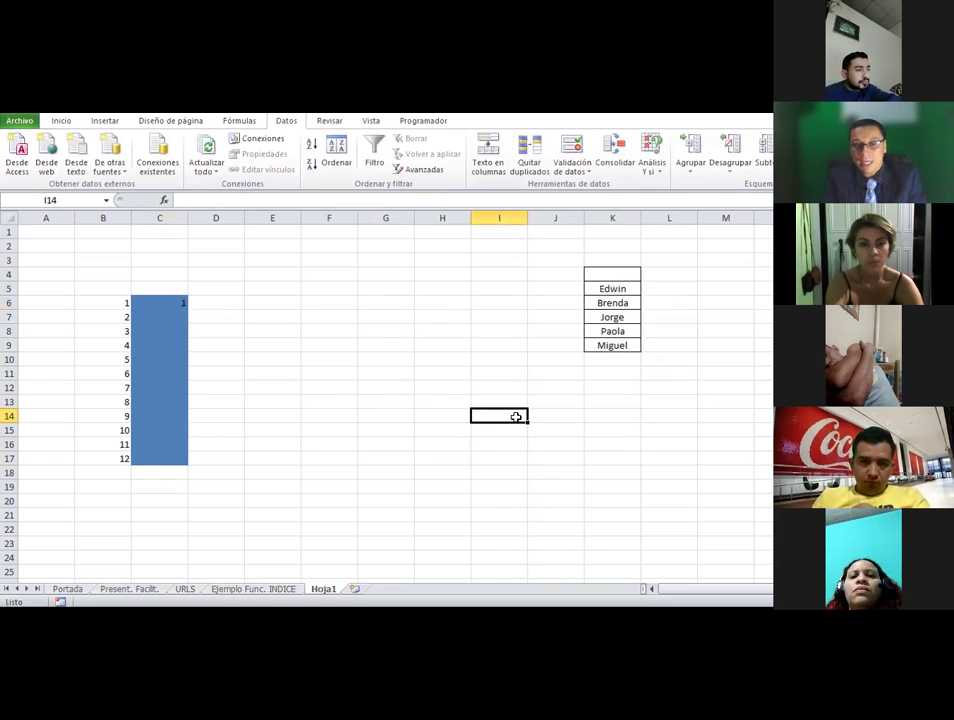
Test cell C6's drop-down list by picking different names, and finish with the blank entry to empty the cell
click(172, 303)
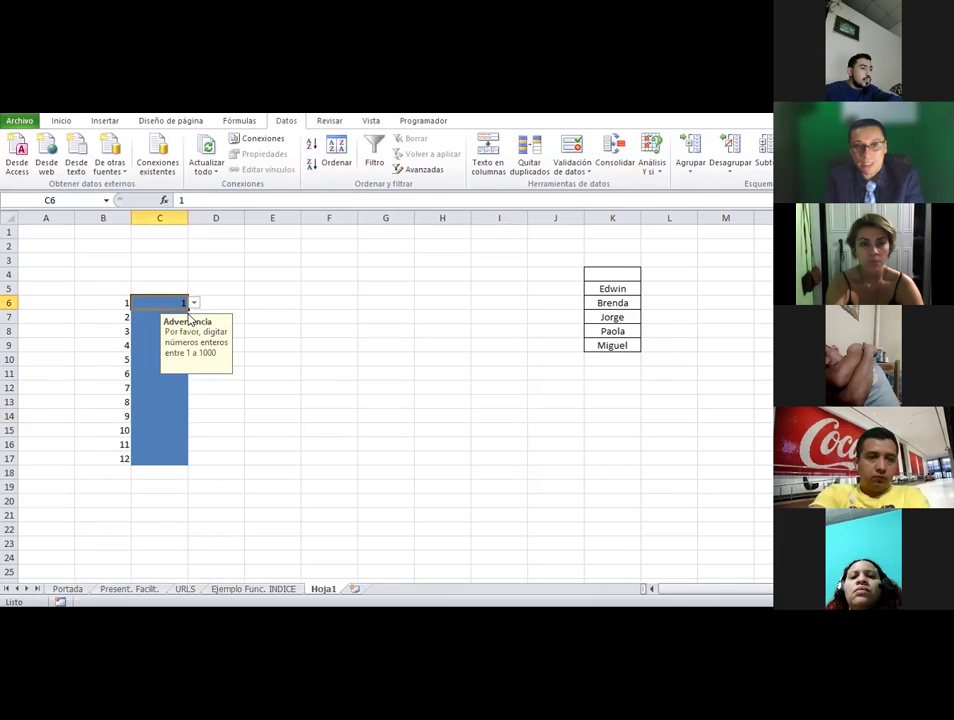
click(194, 303)
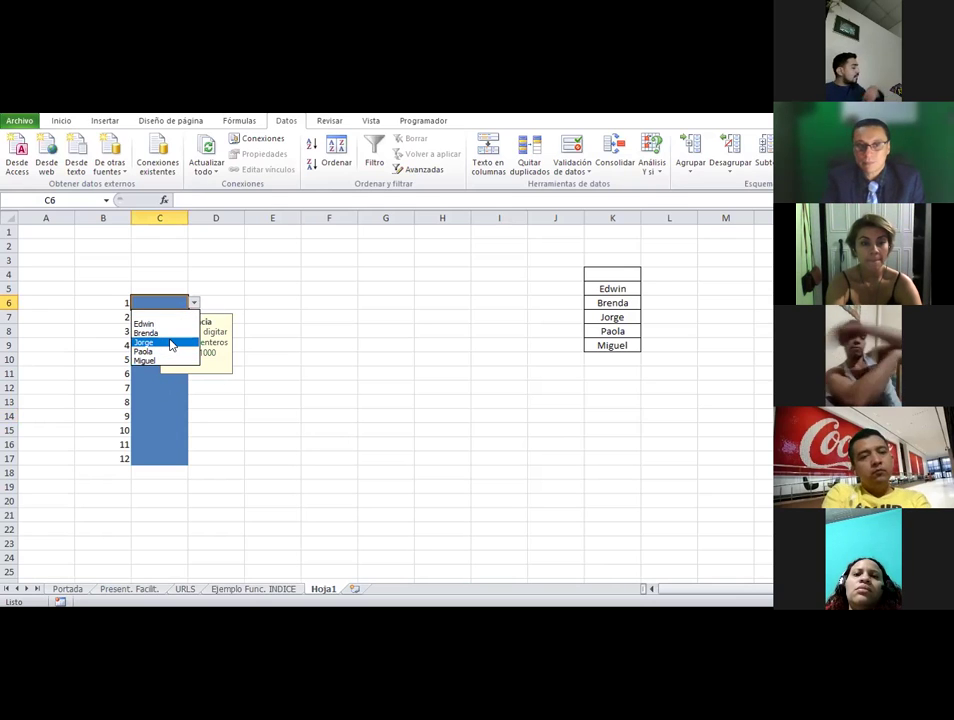
click(171, 345)
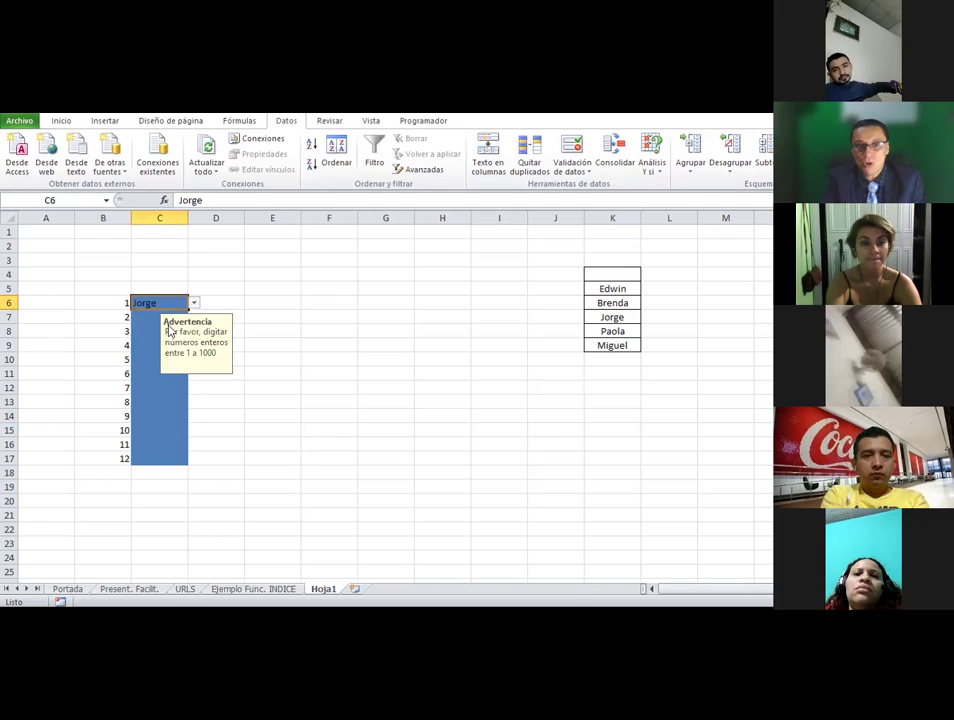
key(alt+Down)
key(Return)
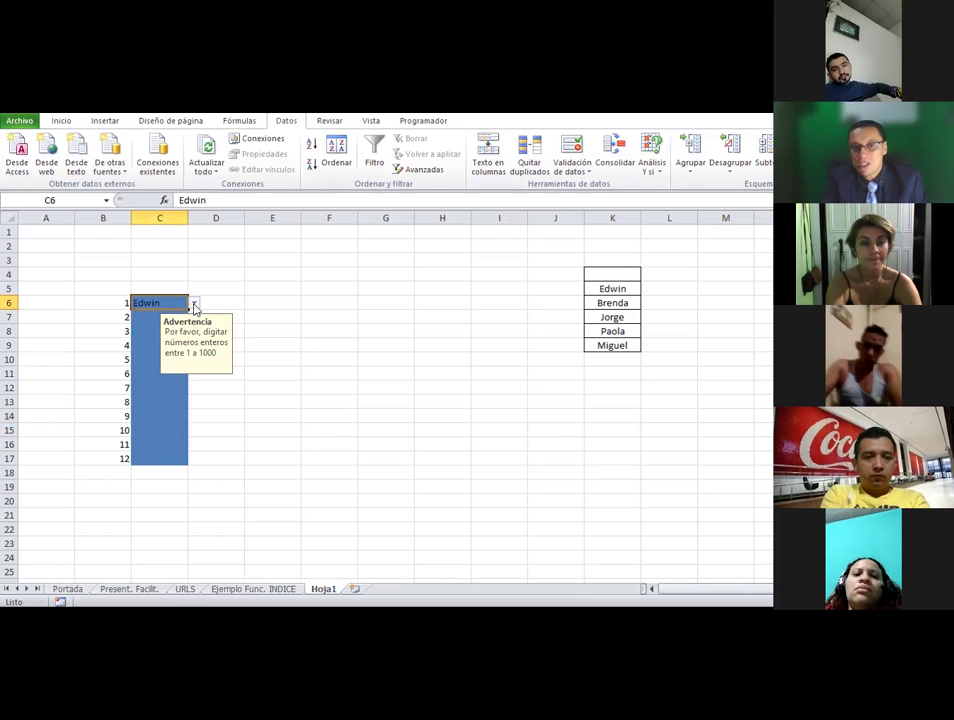
click(194, 304)
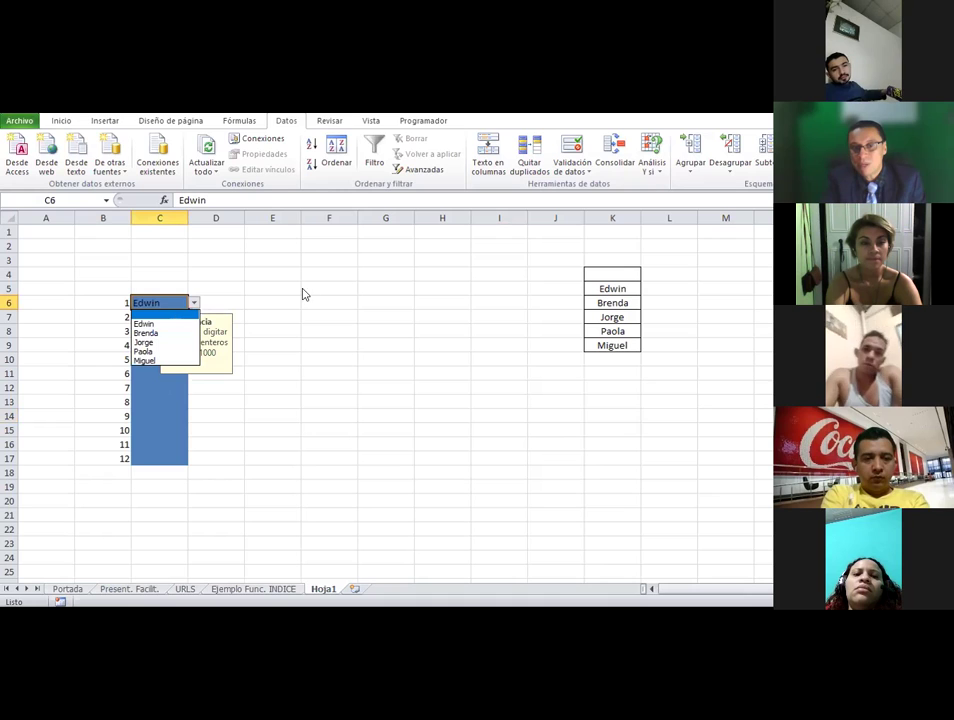
click(176, 317)
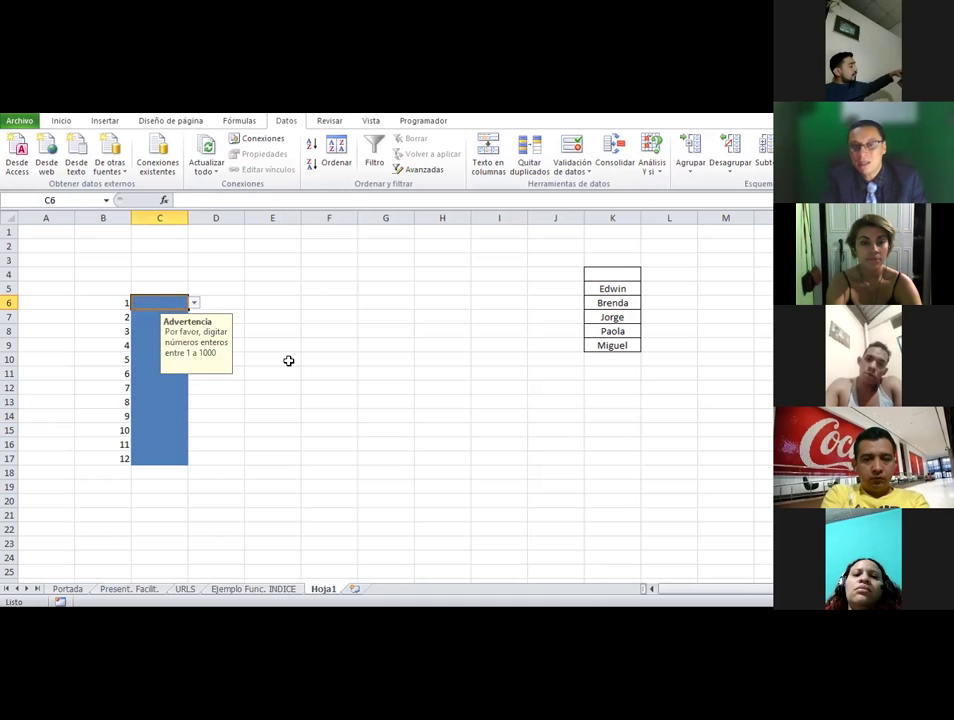
click(379, 397)
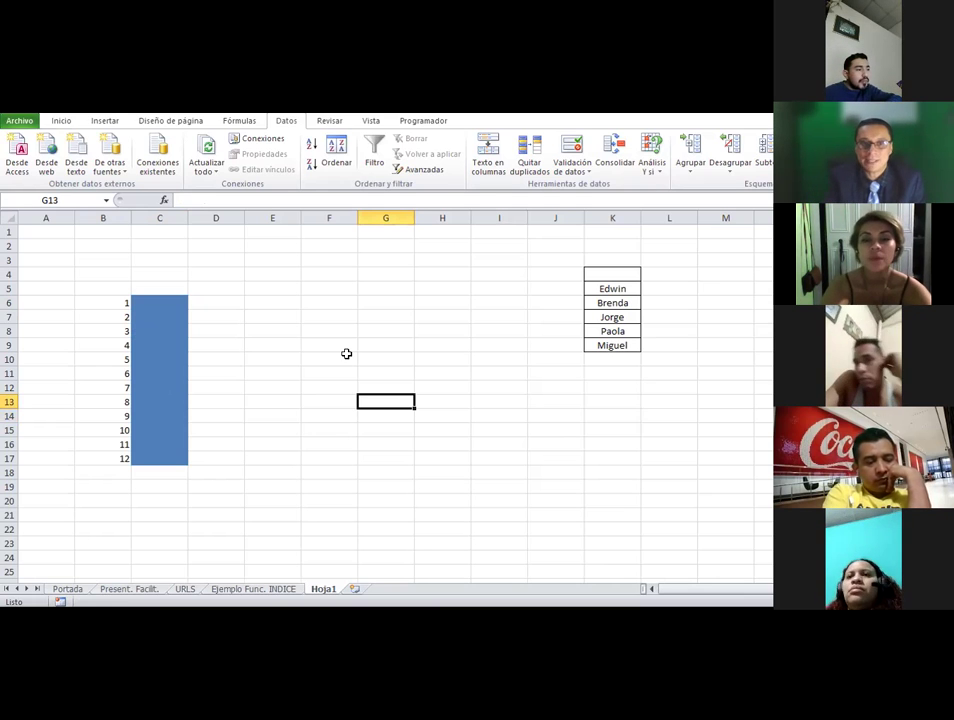
Fill cell C6 down to C17 so the whole blue range gets the list validation
click(167, 301)
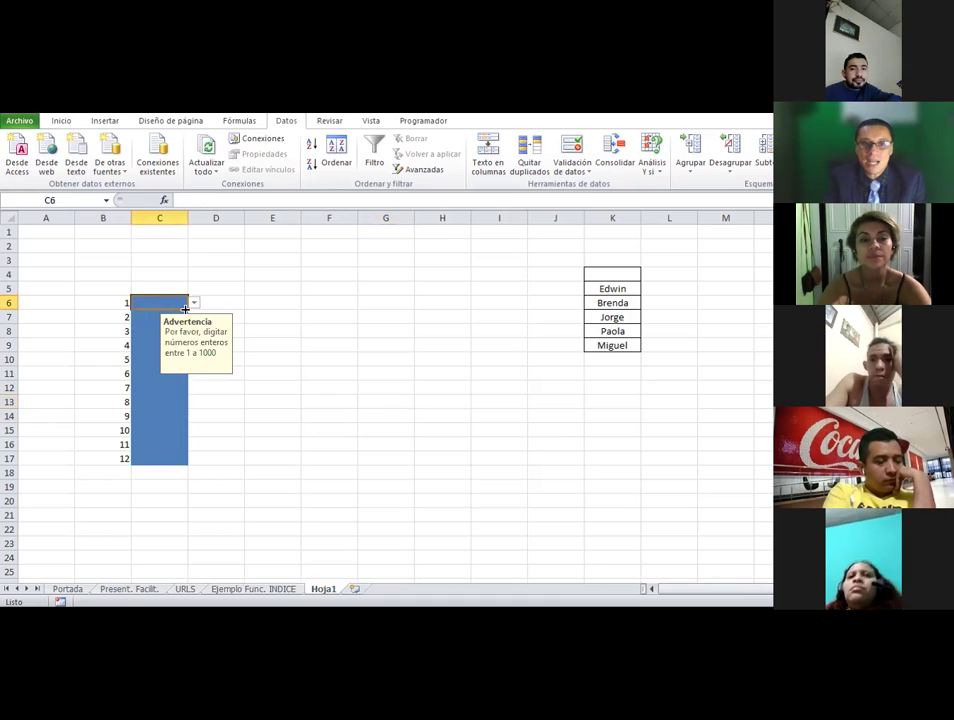
drag(185, 309, 172, 460)
click(272, 458)
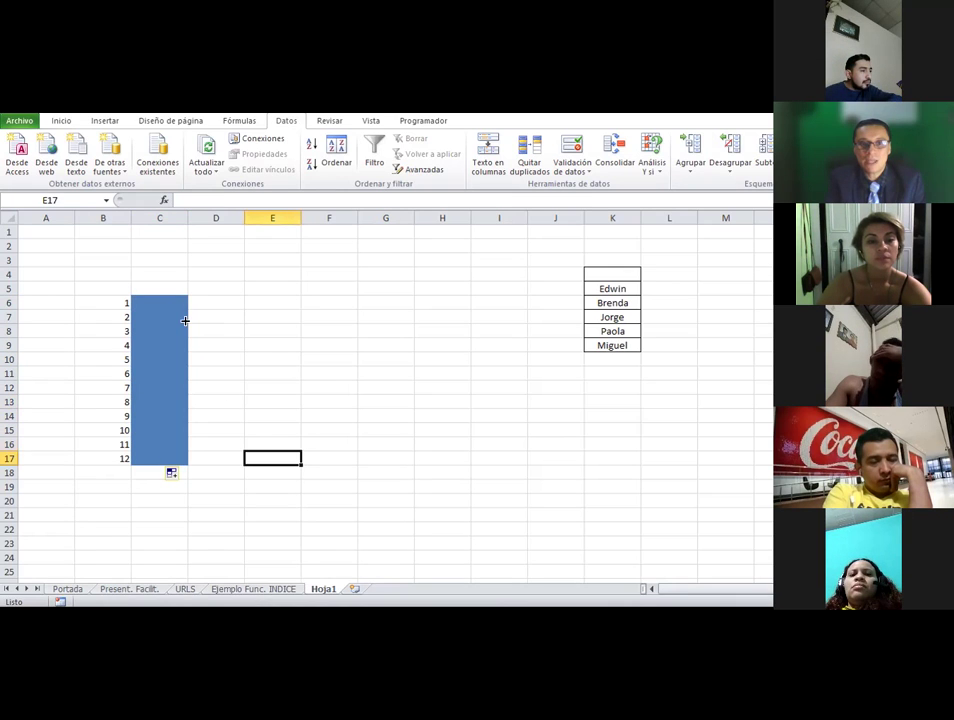
Check the copied drop-down list in cell C7 and revisit cell C6 without choosing a name
click(185, 320)
key(alt+Down)
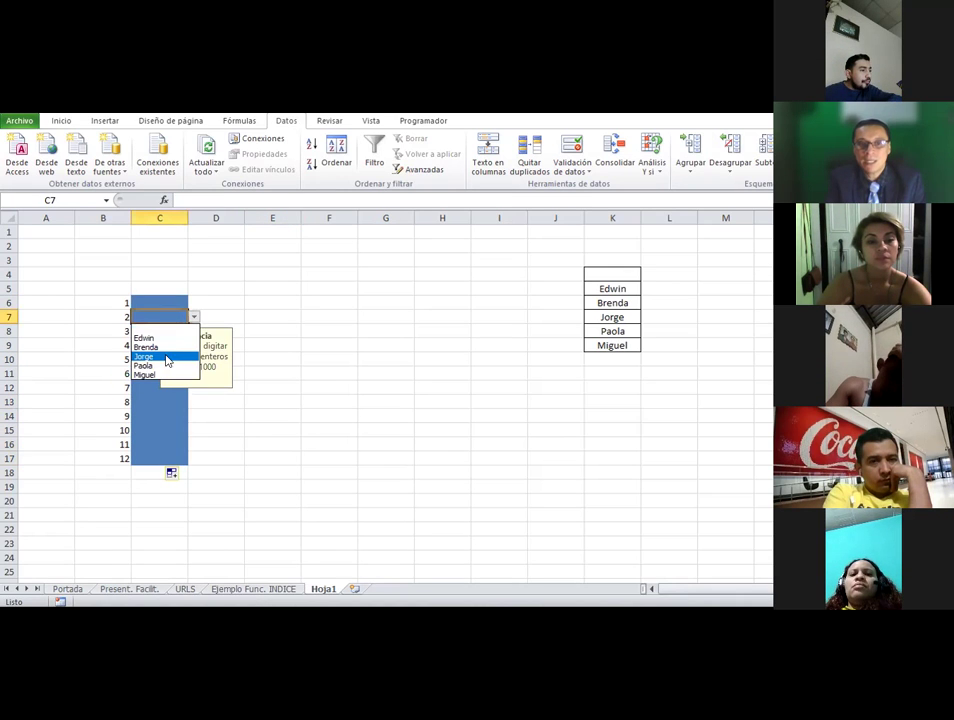
click(162, 312)
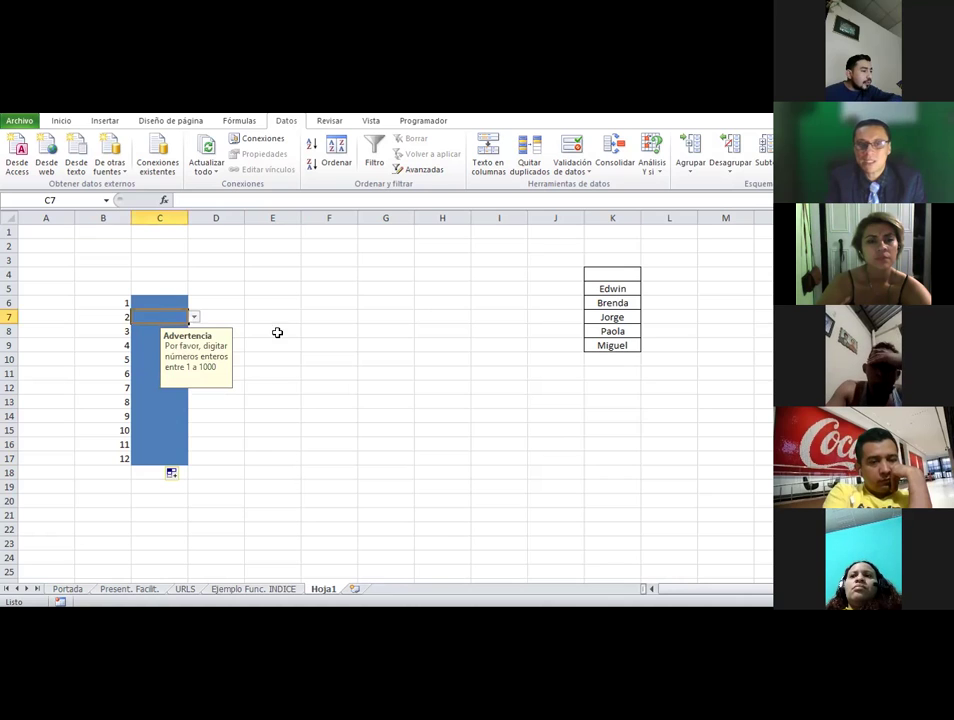
click(275, 344)
click(176, 313)
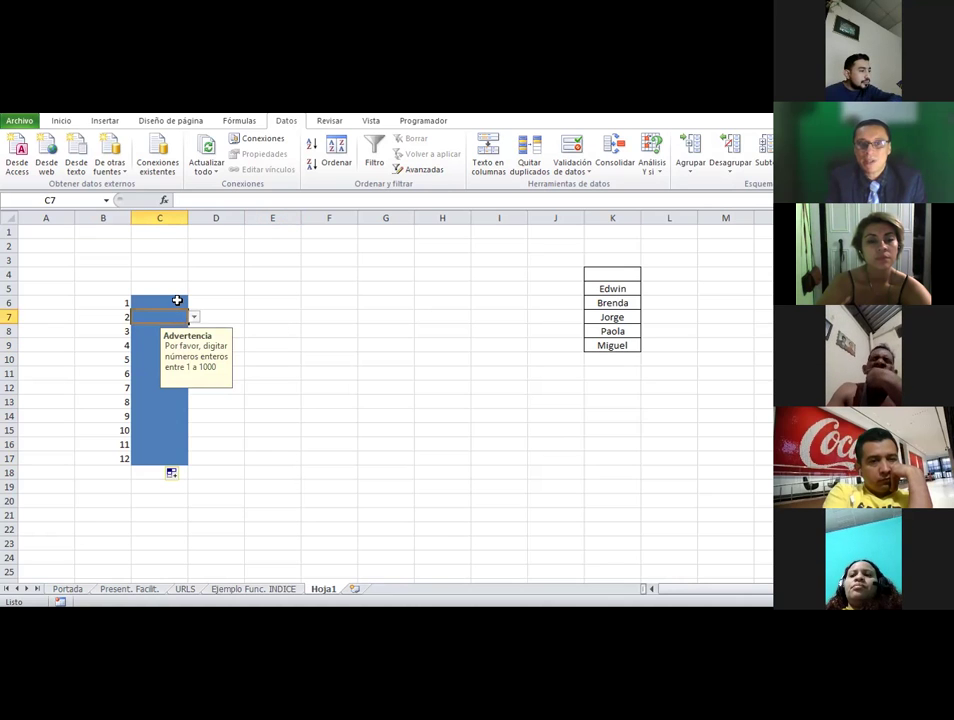
click(158, 303)
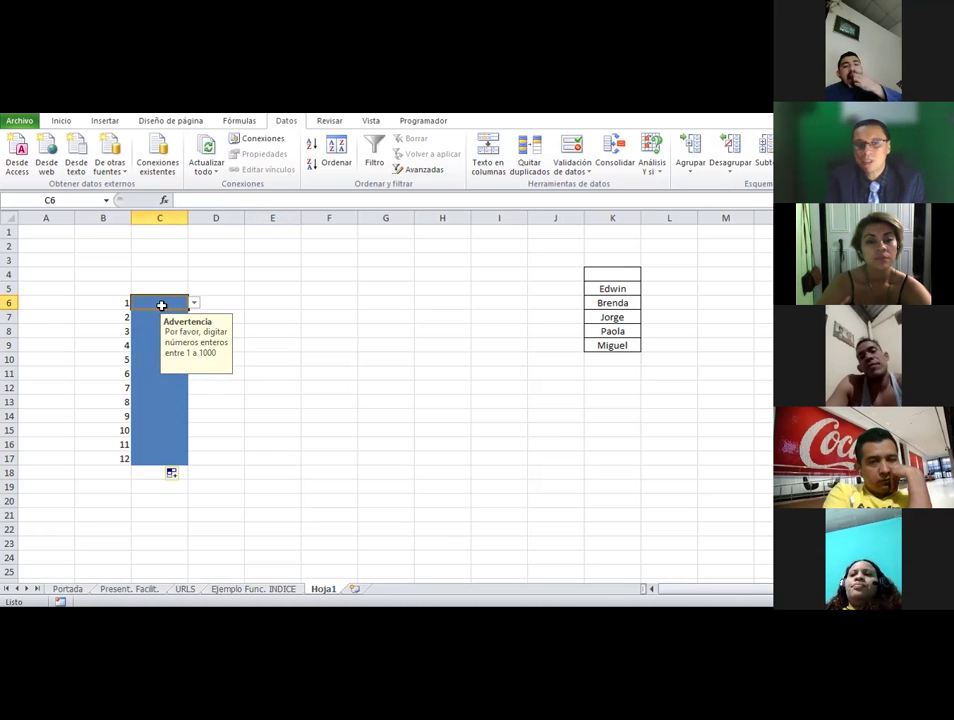
key(Return)
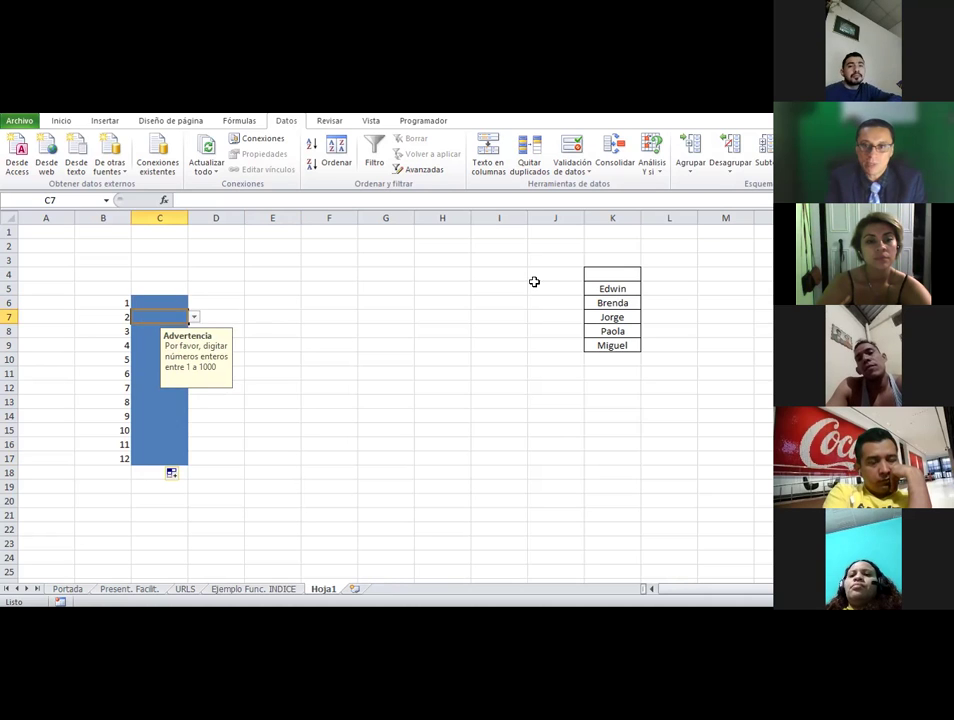
key(Right)
key(Right)
key(Down)
key(Down)
Add a new worksheet named datos as a possible place for the source list and return to Hoja1
drag(600, 274, 605, 342)
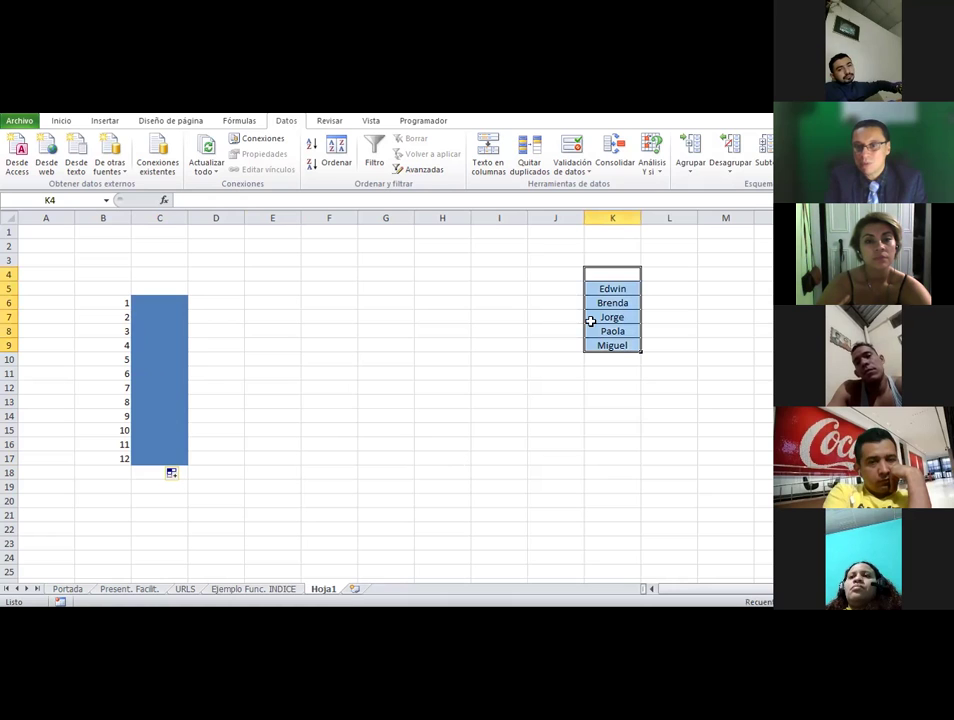
click(355, 589)
double_click(358, 589)
text(datos)
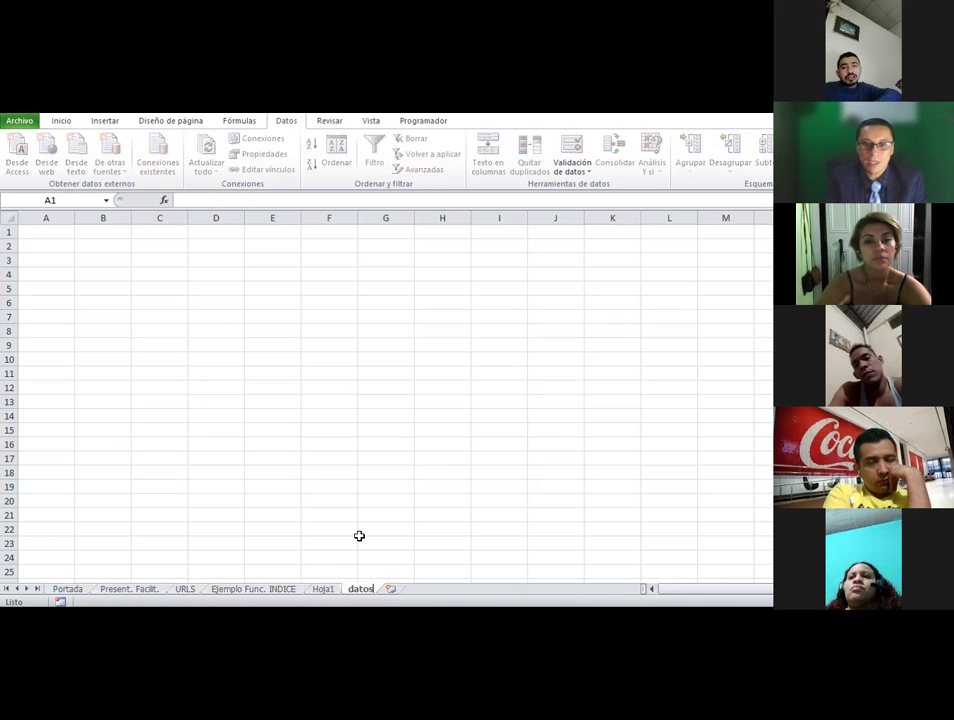
click(323, 589)
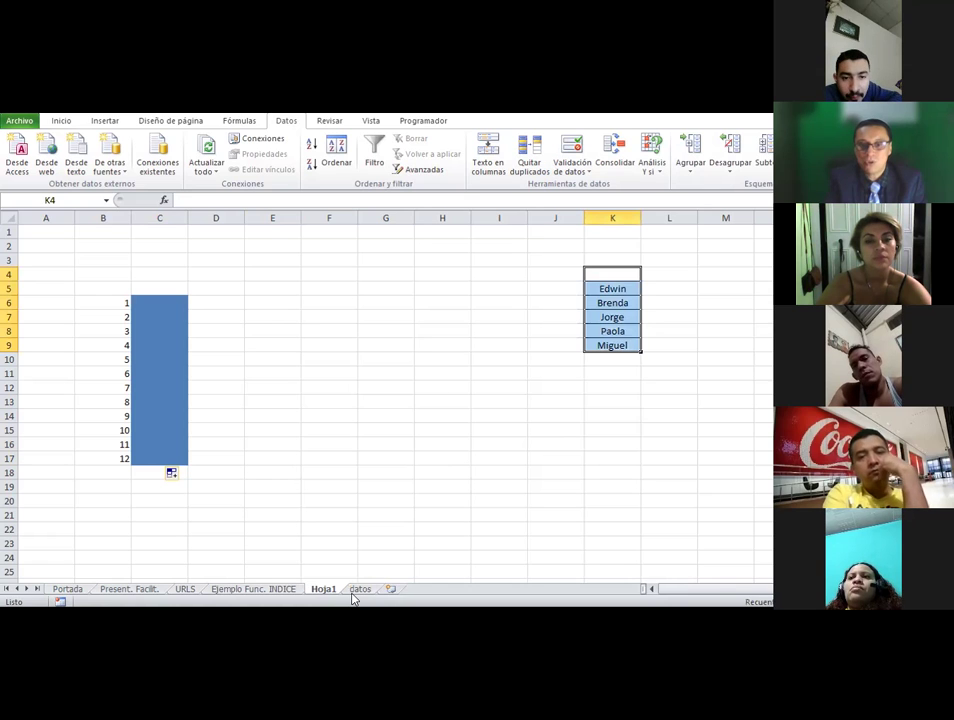
key(ctrl+Page_Down)
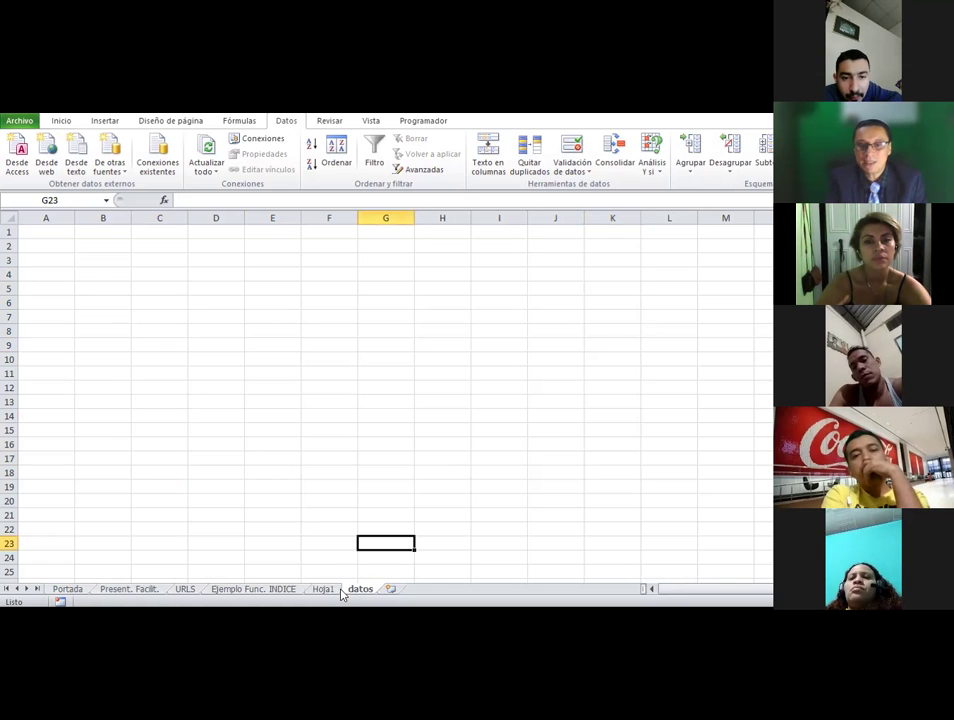
click(339, 590)
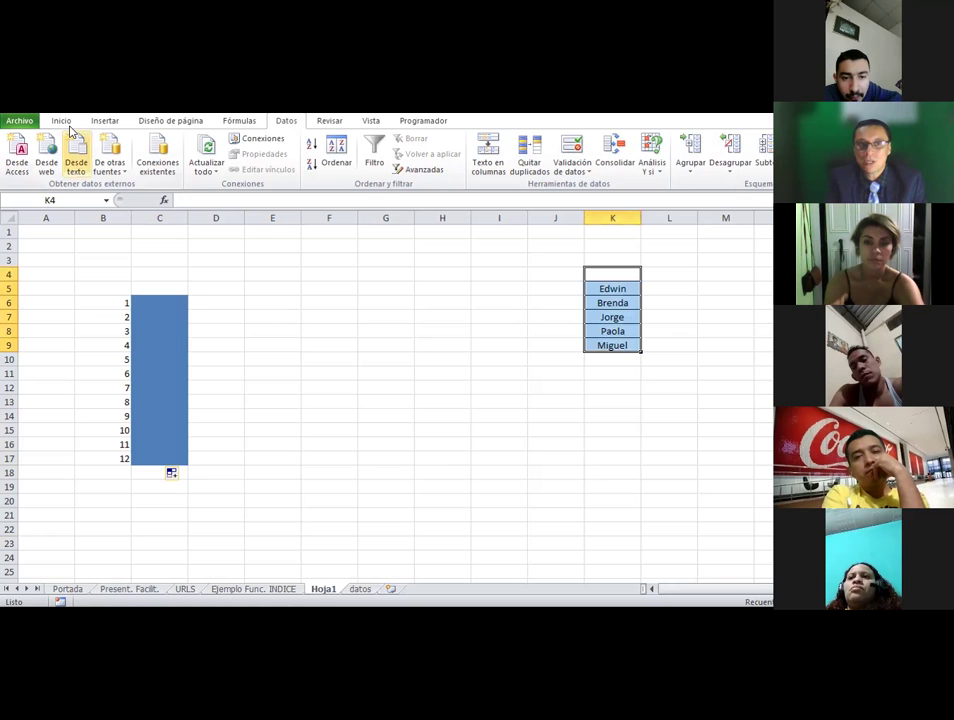
Set the font colour of the source list K4:K9 to white to hide the names
click(64, 122)
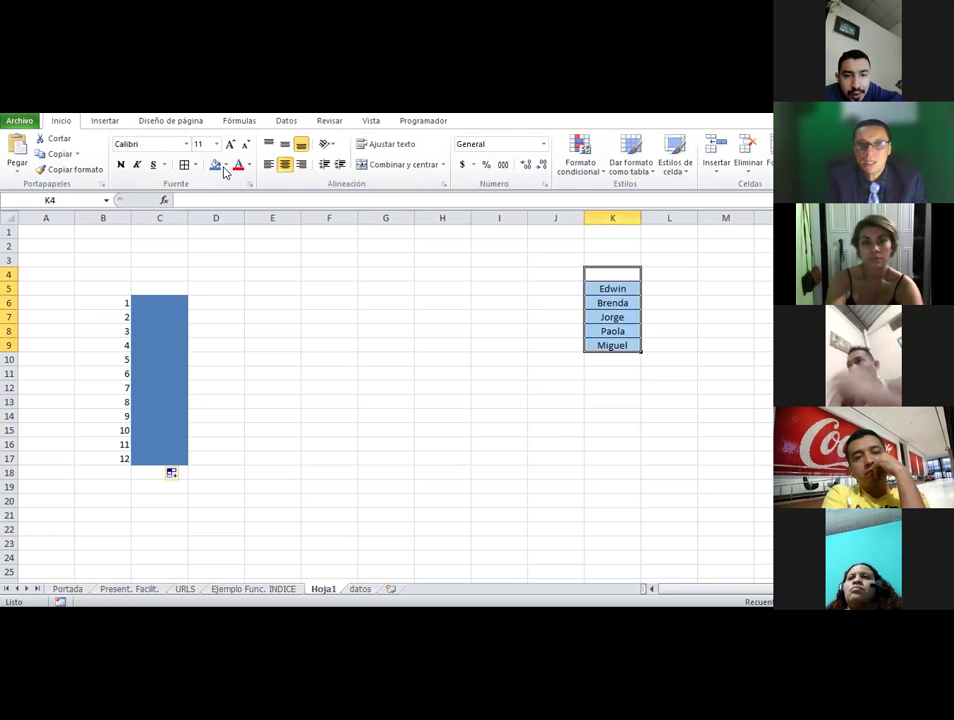
click(225, 166)
click(249, 166)
click(240, 209)
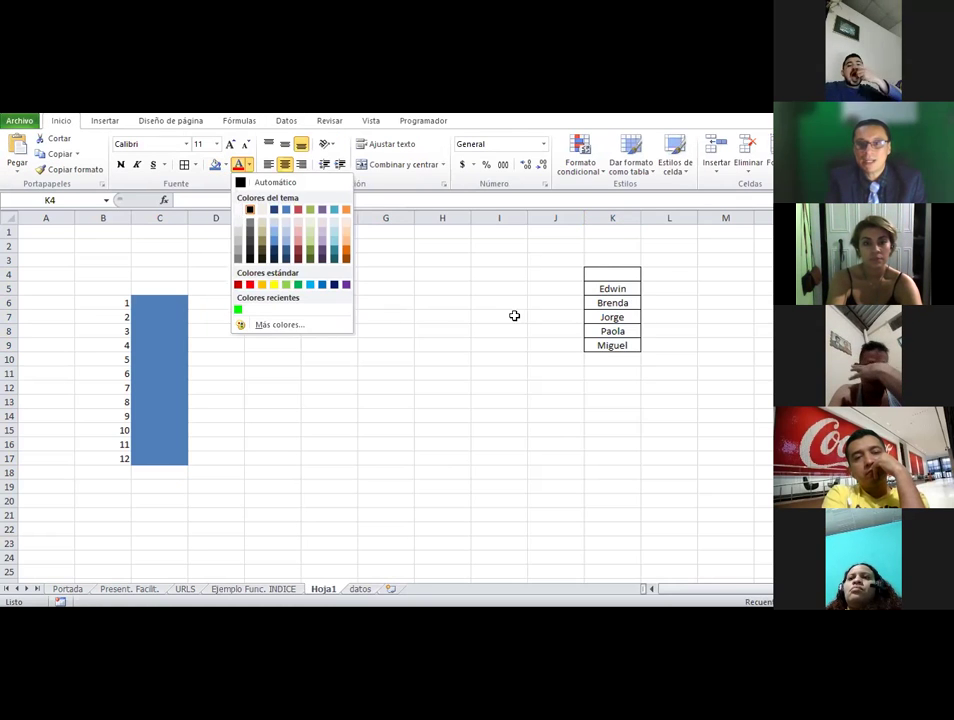
Examine the white source names on Hoja1 by selecting the cells around them, view the datos sheet, and return to cell C6
drag(612, 274, 627, 354)
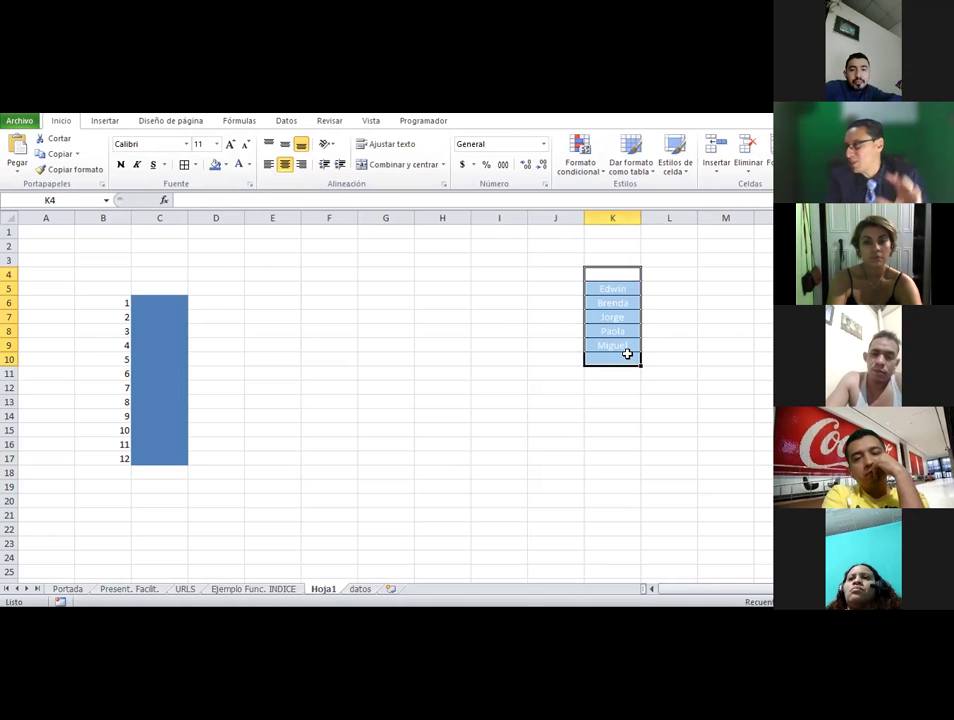
click(358, 589)
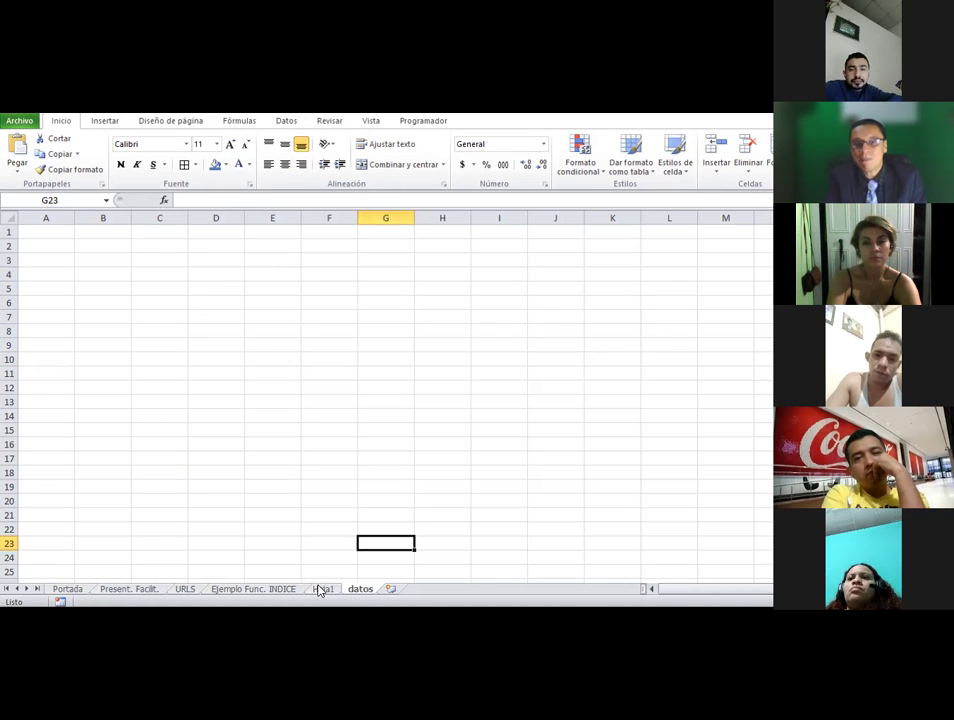
click(322, 589)
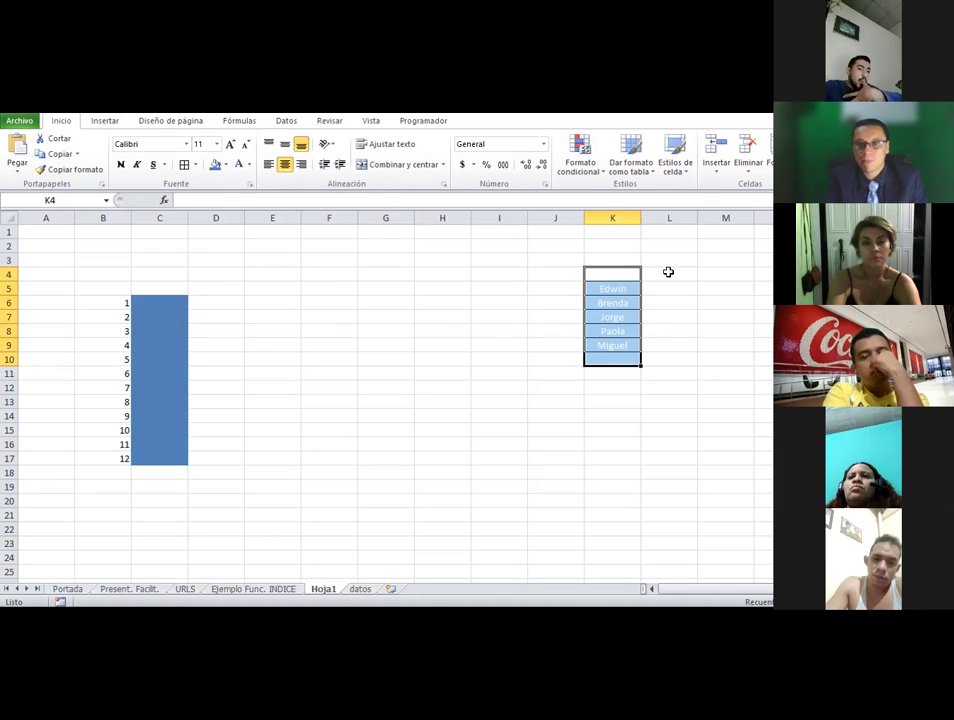
drag(554, 255, 702, 395)
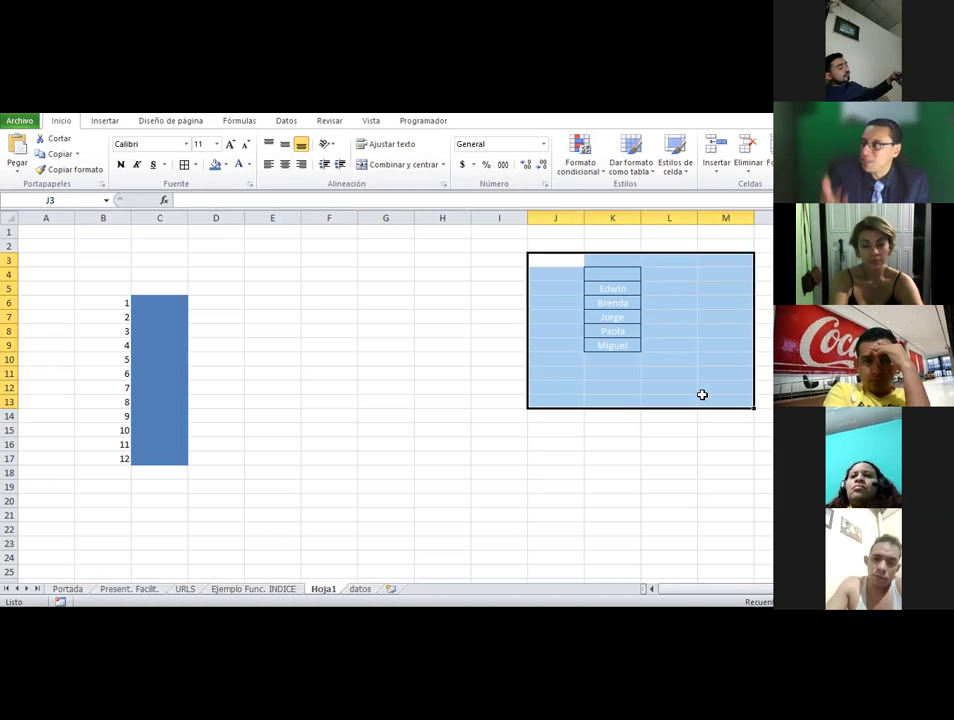
click(326, 441)
click(177, 298)
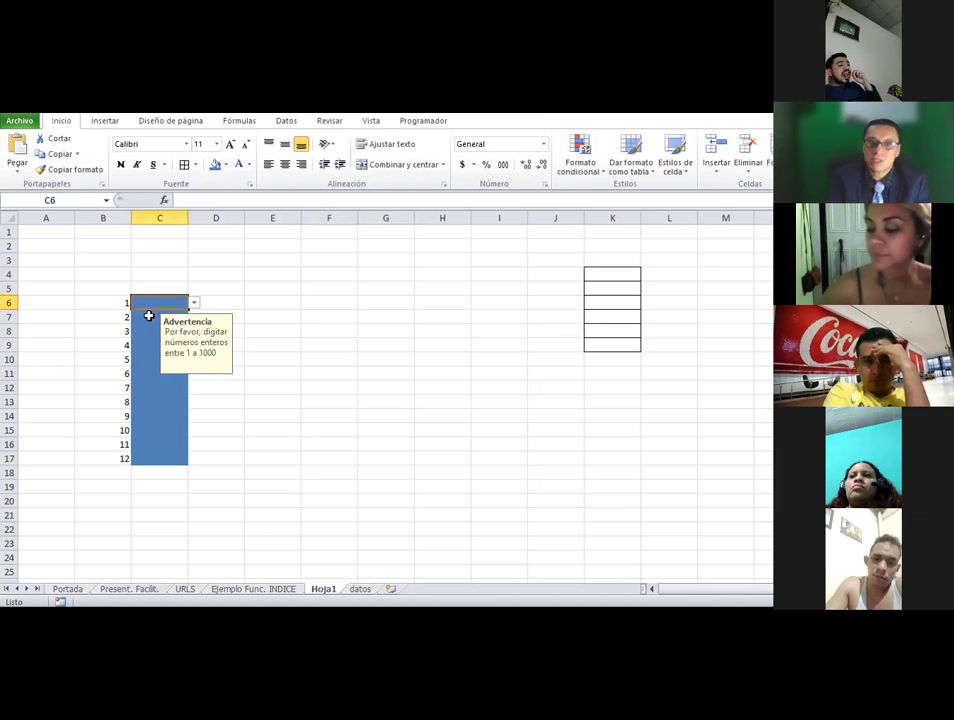
click(145, 314)
click(147, 300)
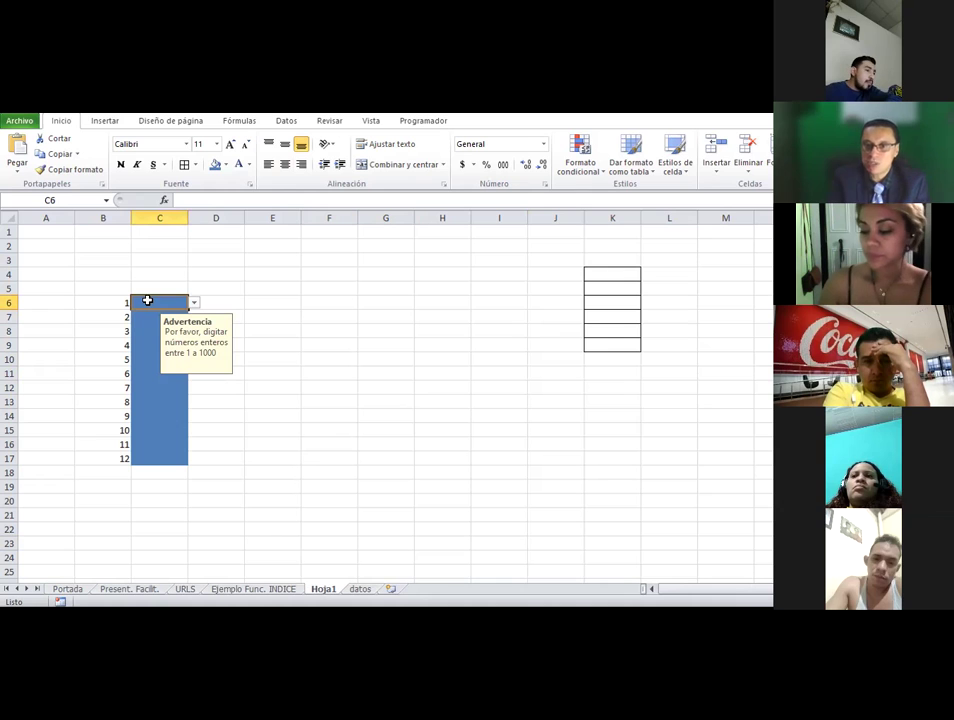
Set the font colour of the source list K4:K9 to black
drag(628, 271, 612, 346)
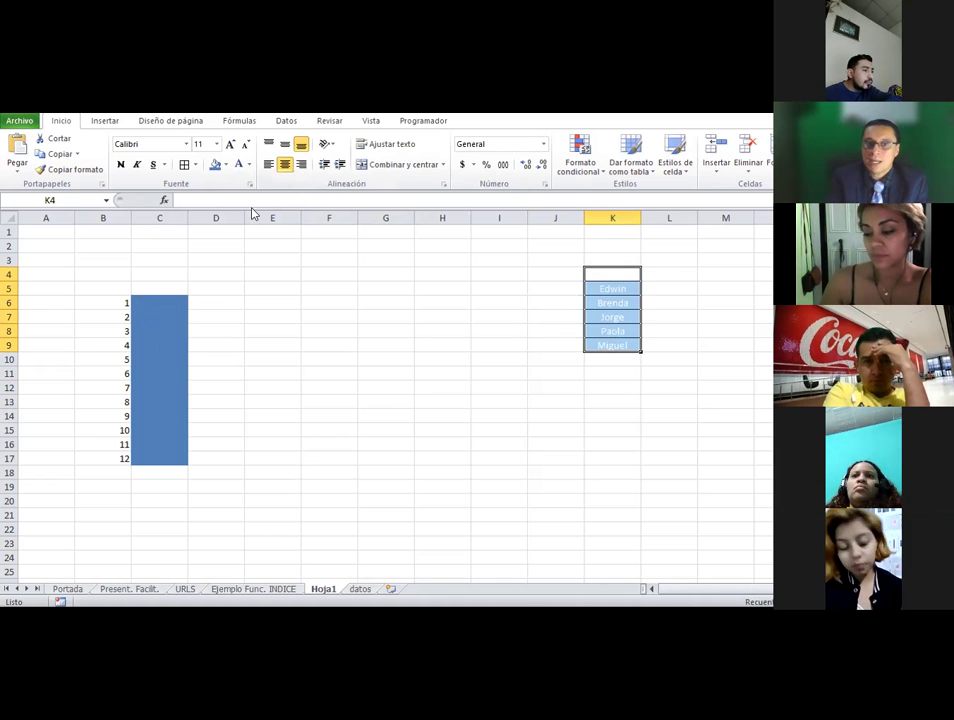
click(249, 164)
click(251, 207)
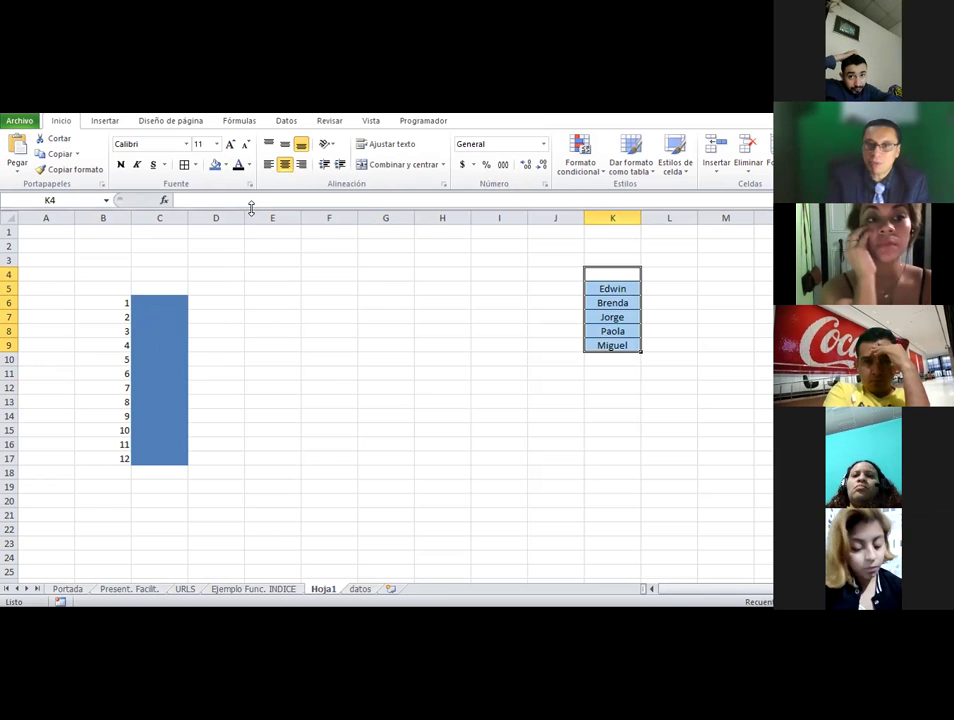
click(272, 316)
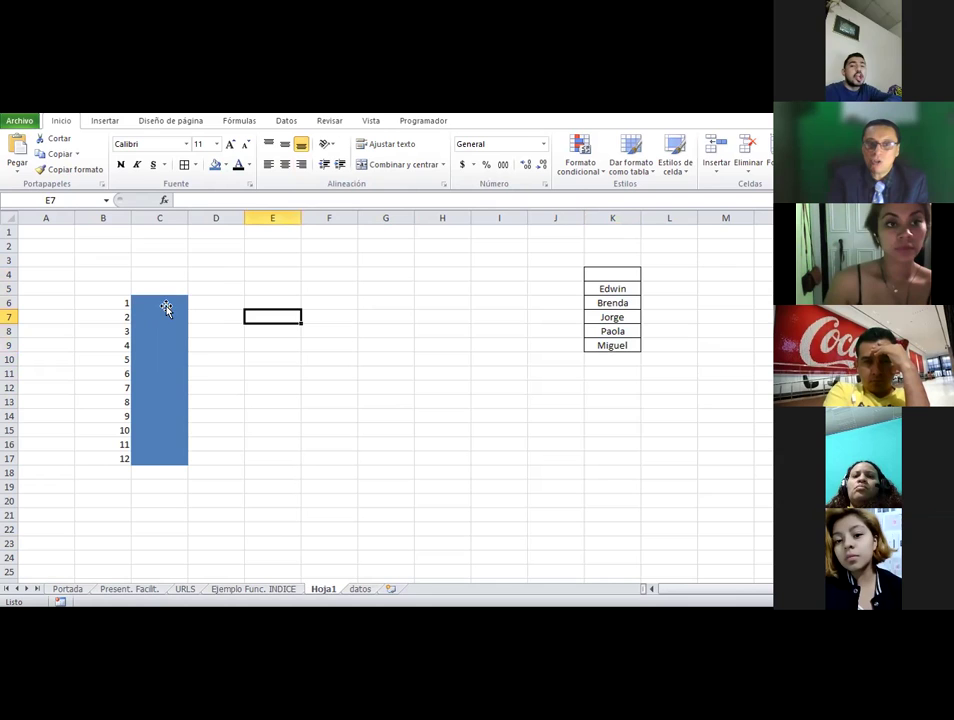
Change the data validation of cell C6 to allow only a text length (Longitud del texto) equal to 0
click(166, 303)
click(281, 125)
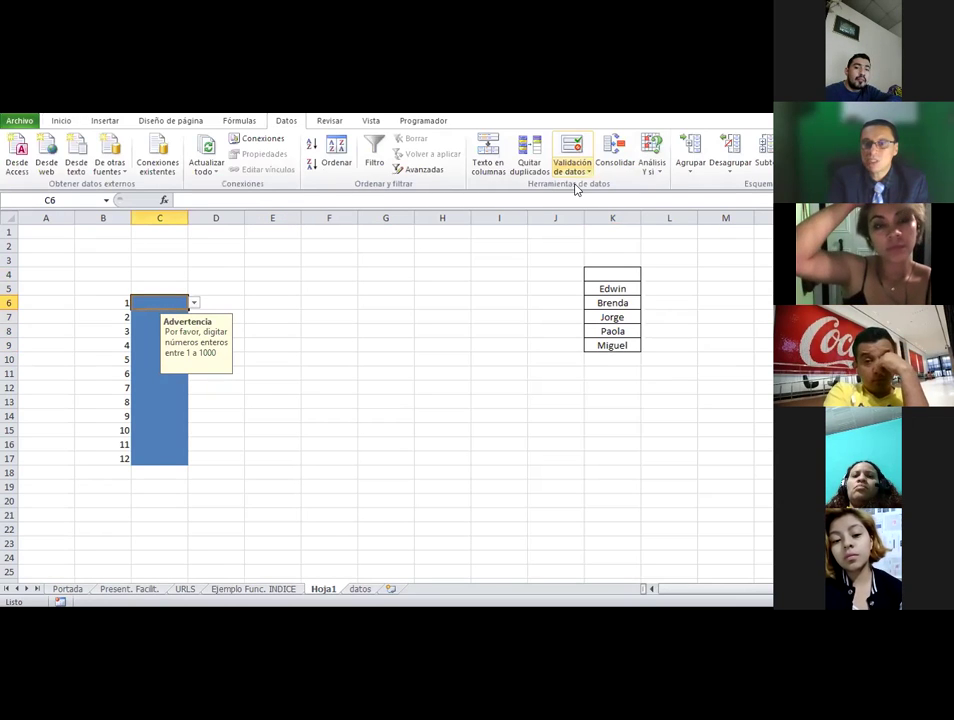
click(572, 170)
click(600, 185)
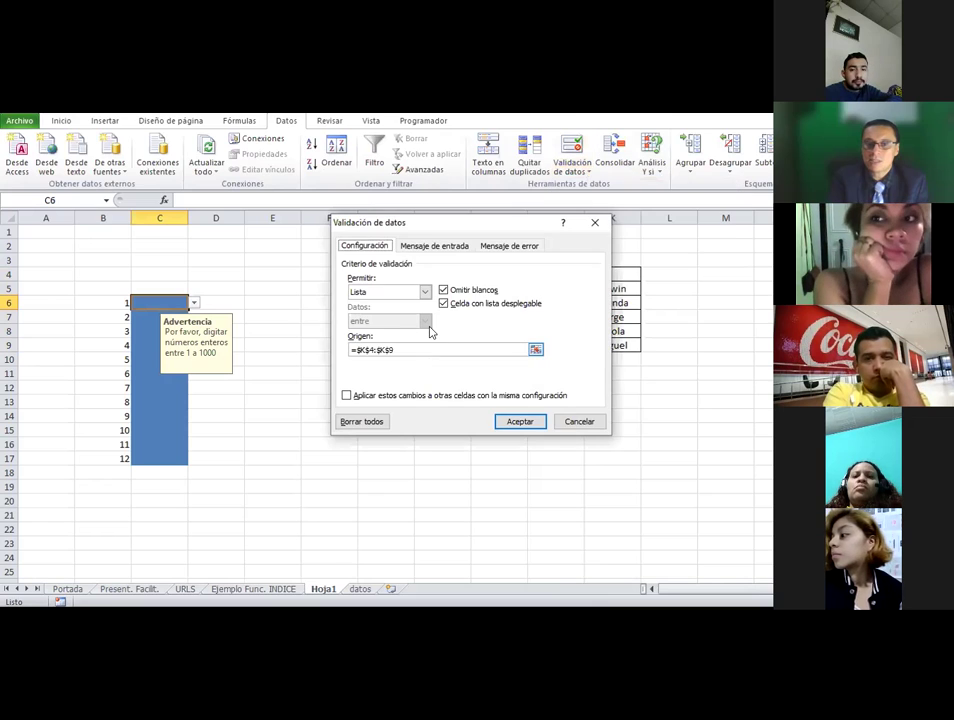
click(424, 291)
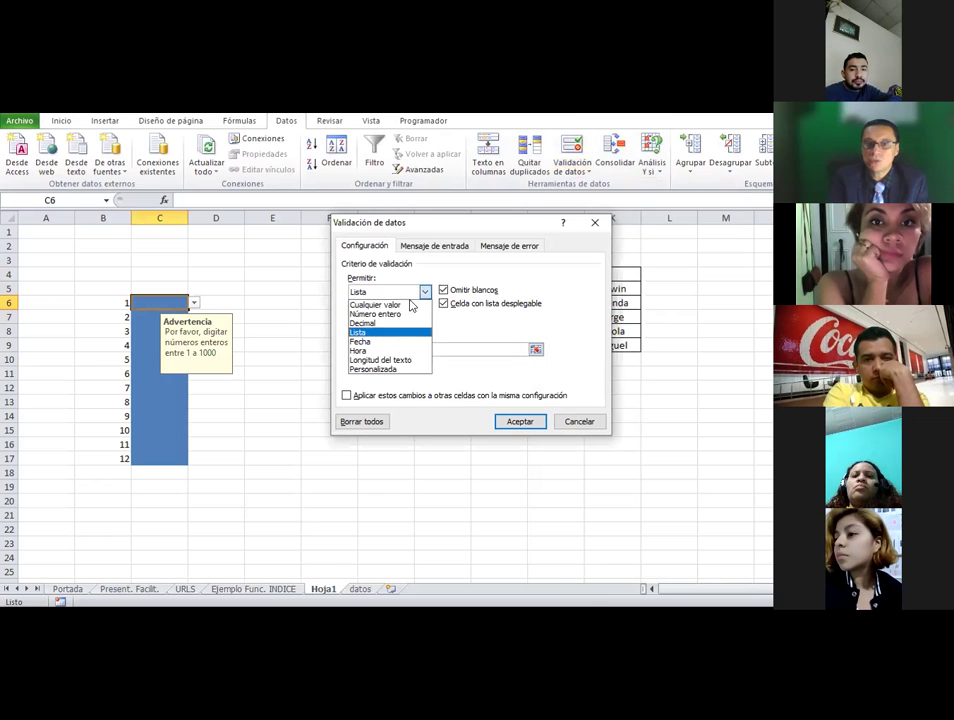
click(383, 360)
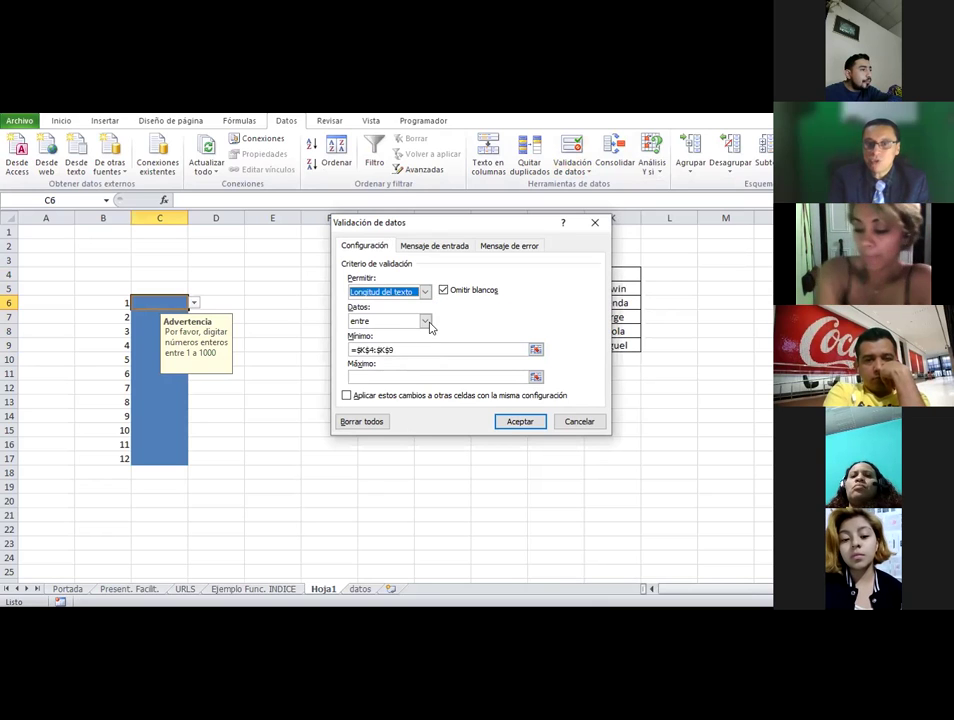
click(426, 321)
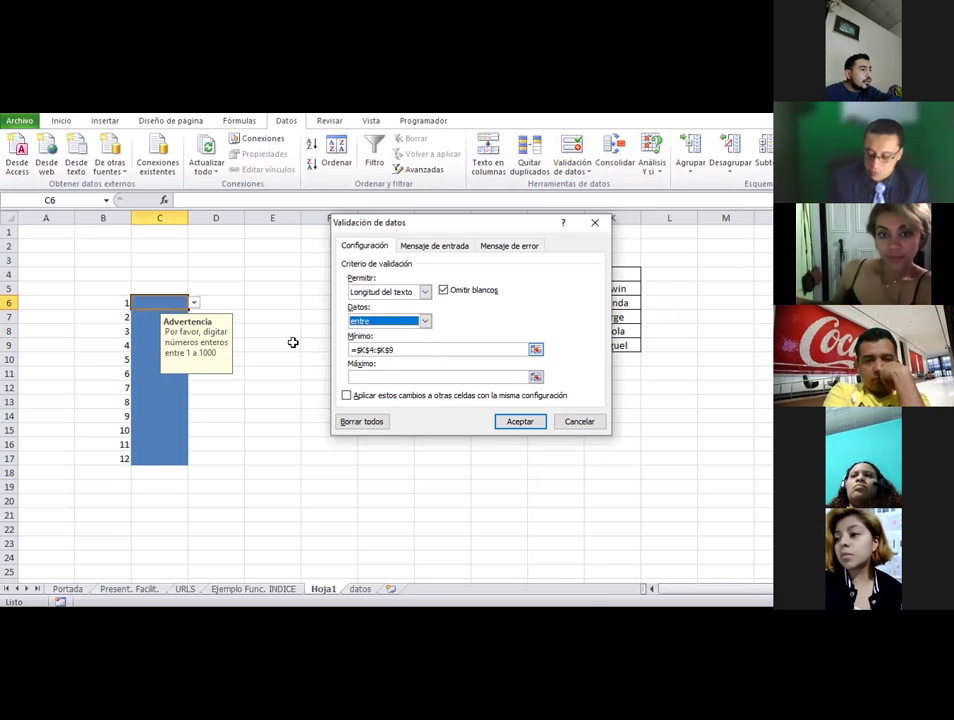
key(Tab)
key(Delete)
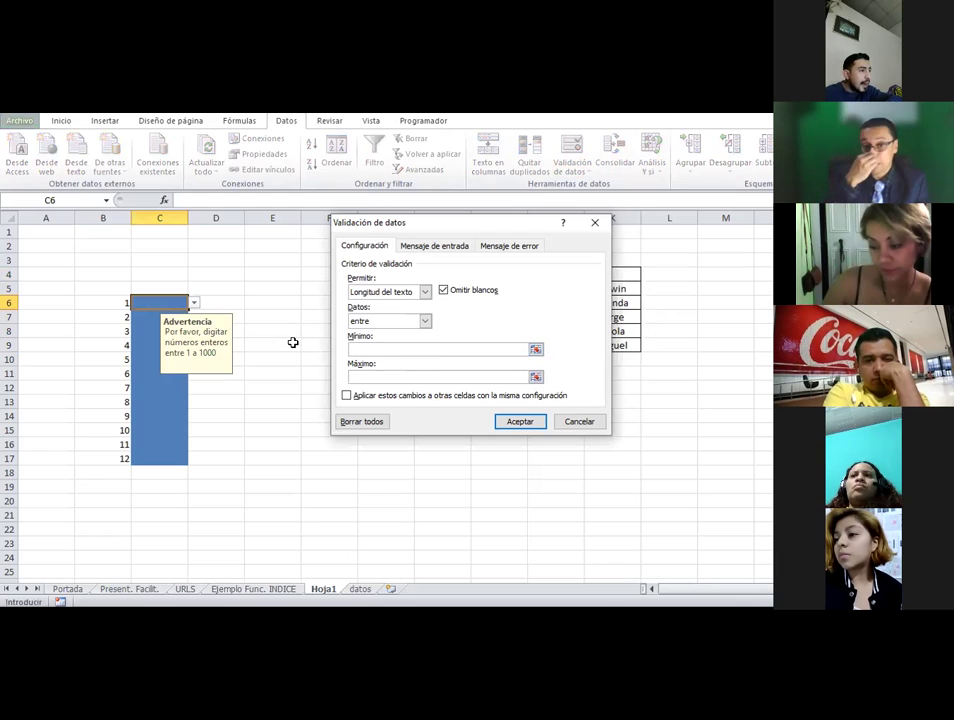
click(424, 321)
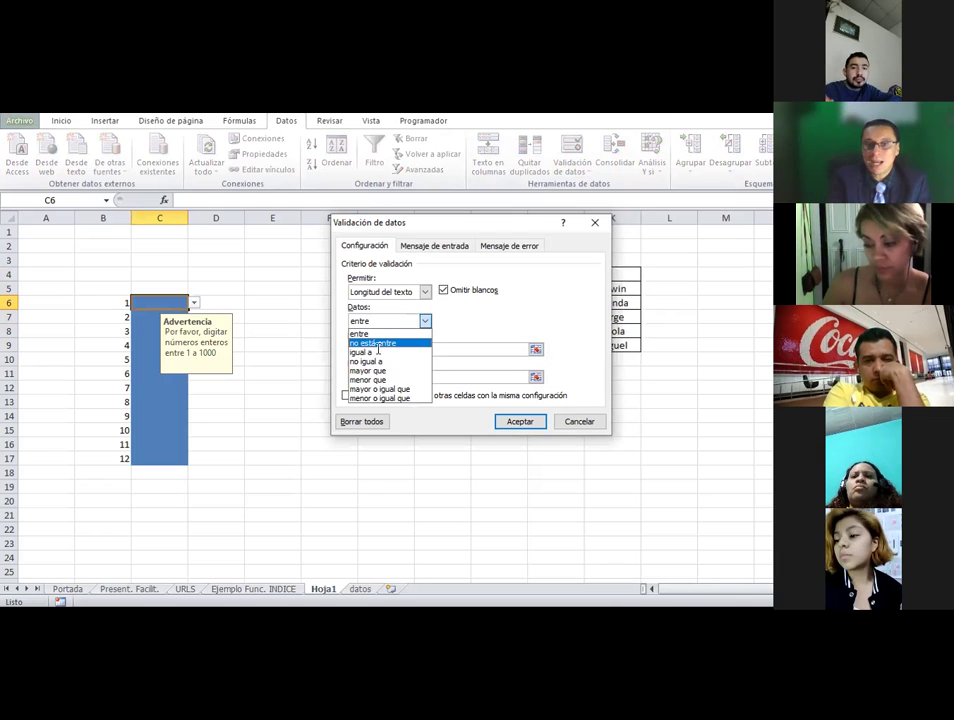
click(378, 352)
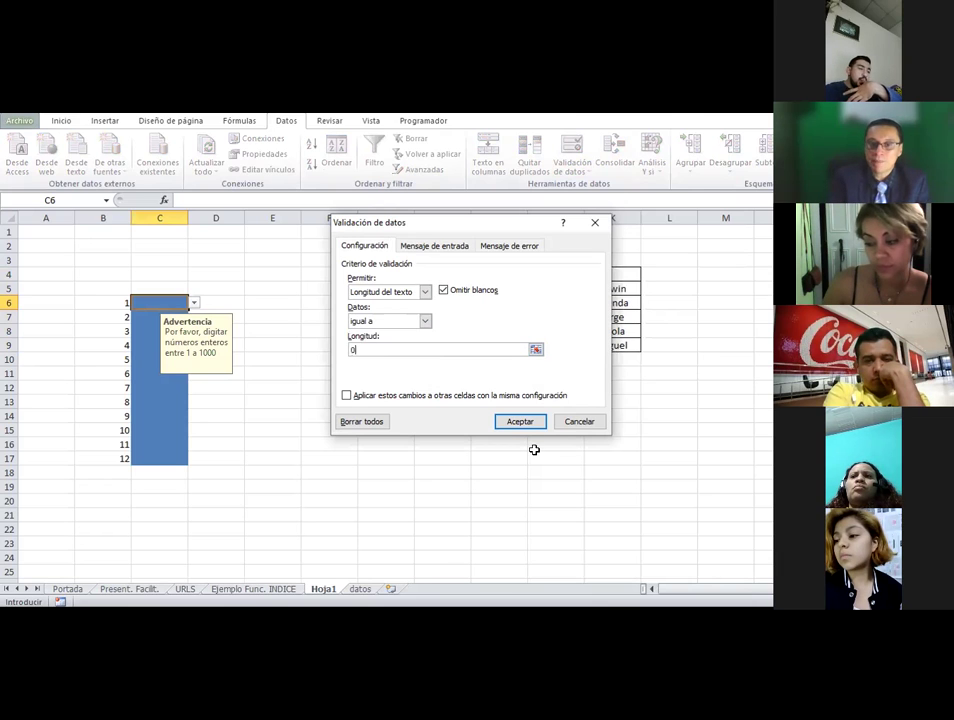
click(520, 421)
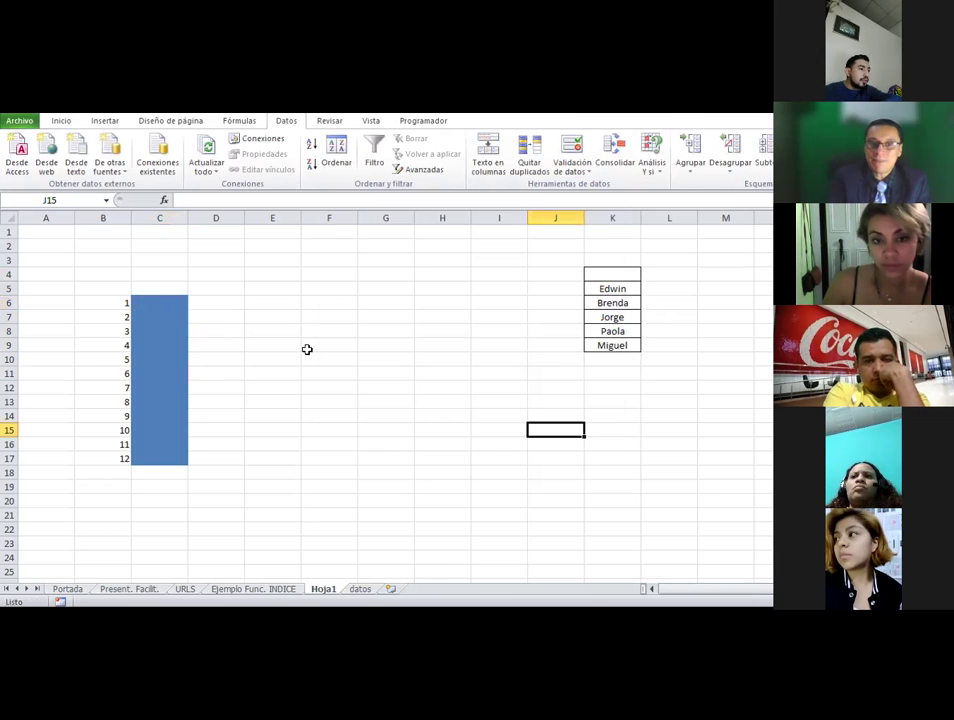
Try entering 12121 and 0 in cell C6 to test its text-length rule, and cancel the entries
click(157, 303)
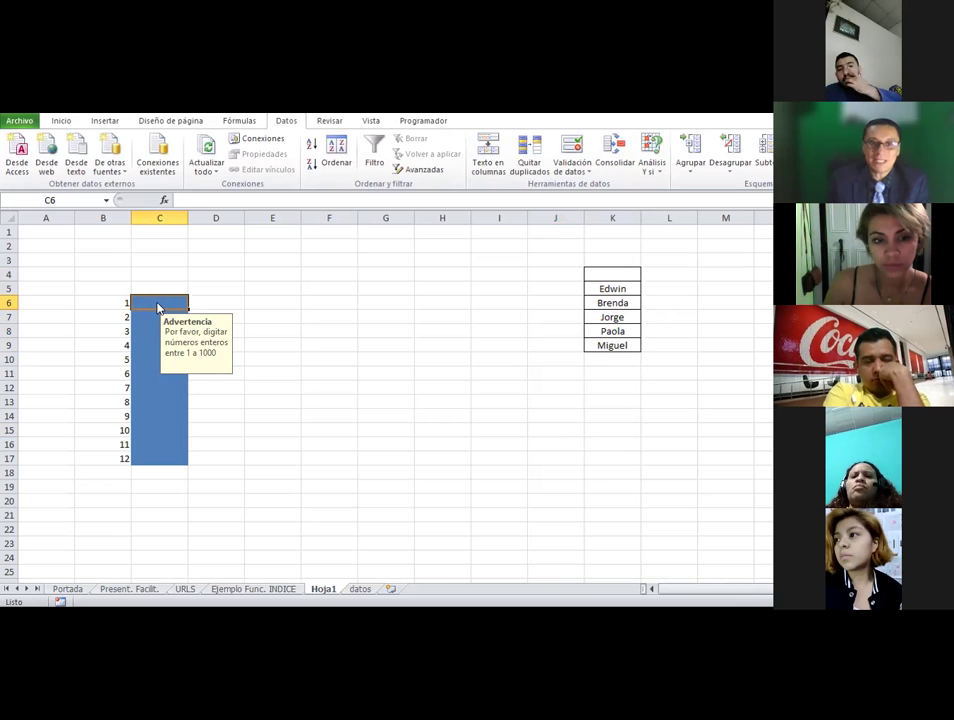
text(12121)
key(Return)
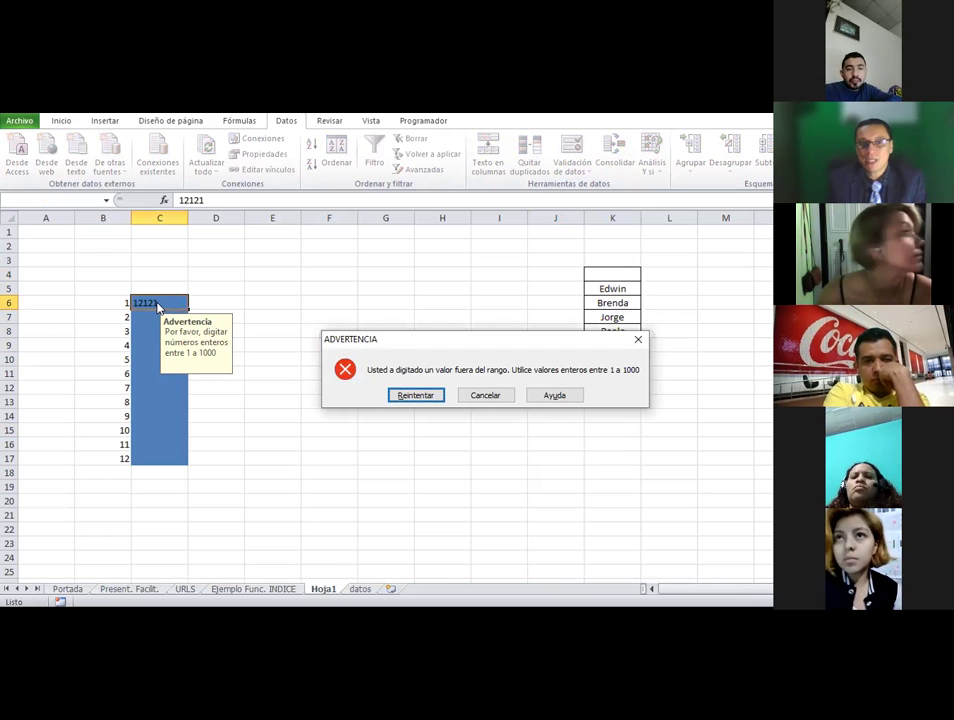
key(Escape)
text(0)
key(Return)
key(Tab)
key(Return)
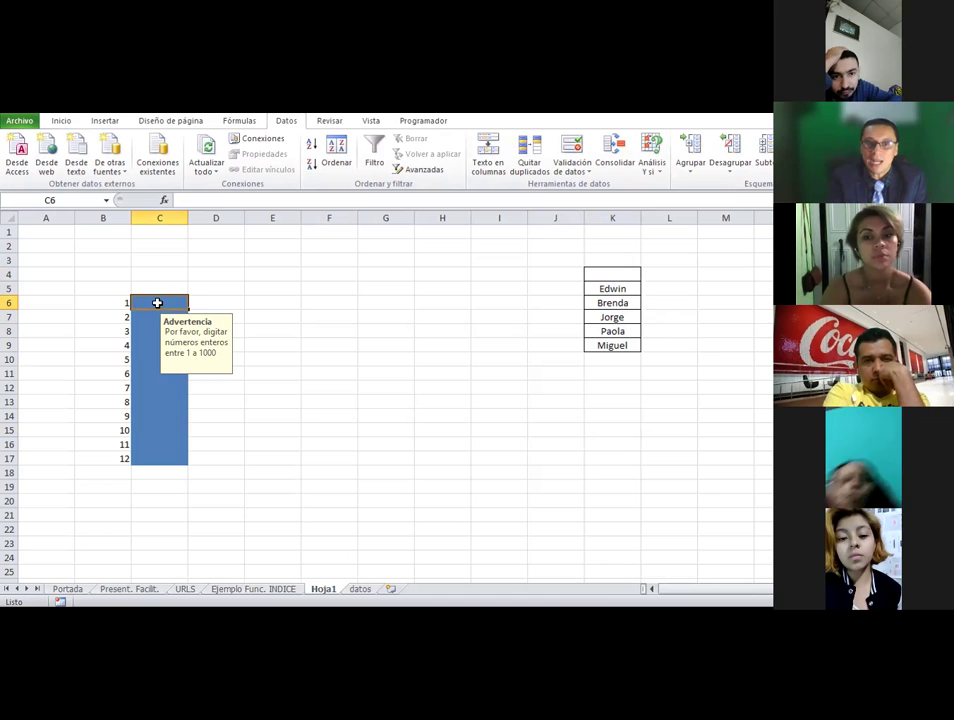
click(250, 318)
drag(155, 302, 153, 458)
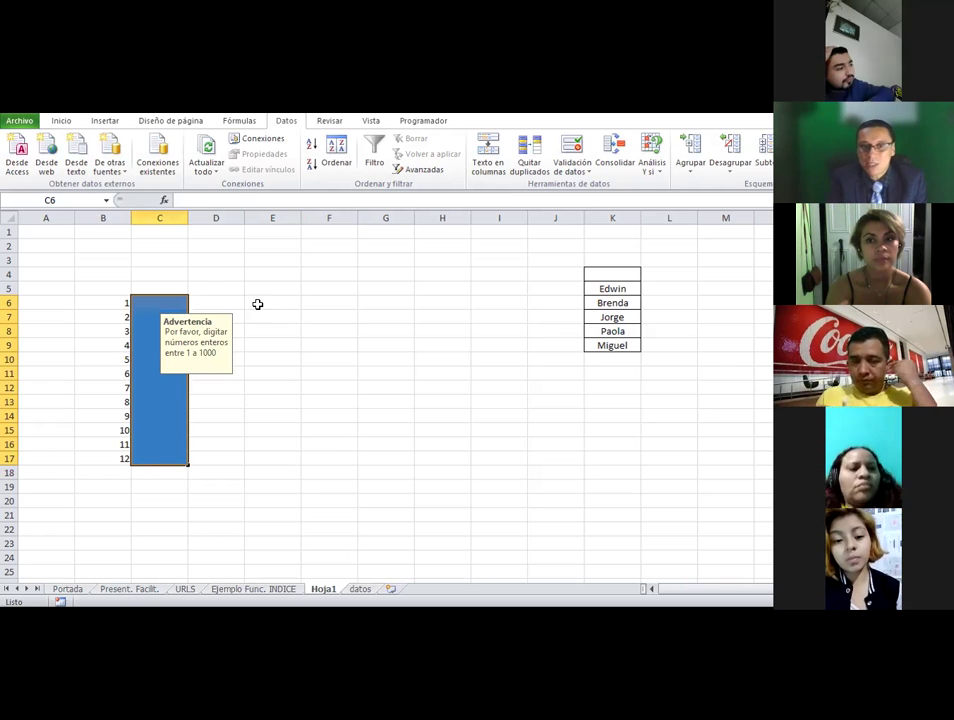
drag(215, 302, 270, 302)
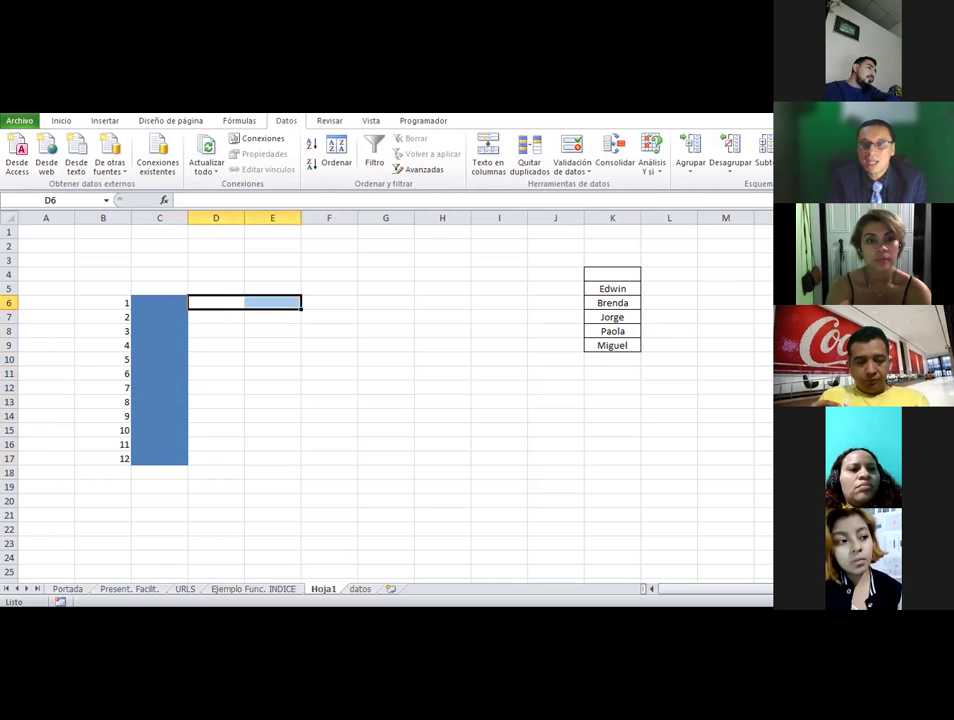
click(571, 170)
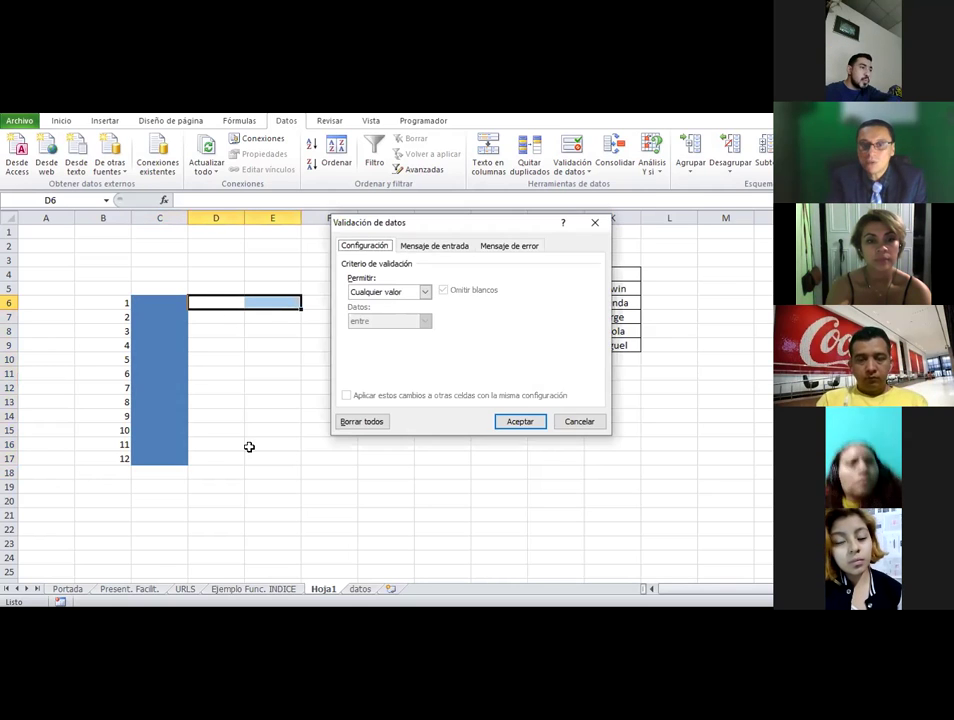
key(Escape)
click(236, 373)
click(224, 300)
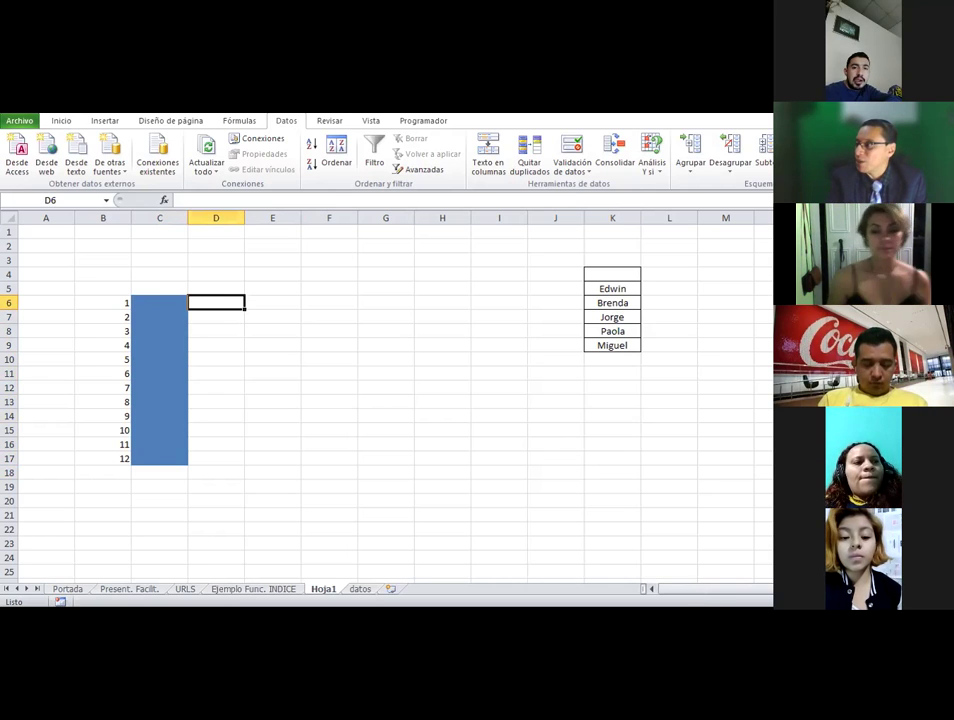
View the Ejemplo Func. INDICE sheet and examine the fiscal code, alternate code and description of the first product in row 26
key(ctrl+Page_Up)
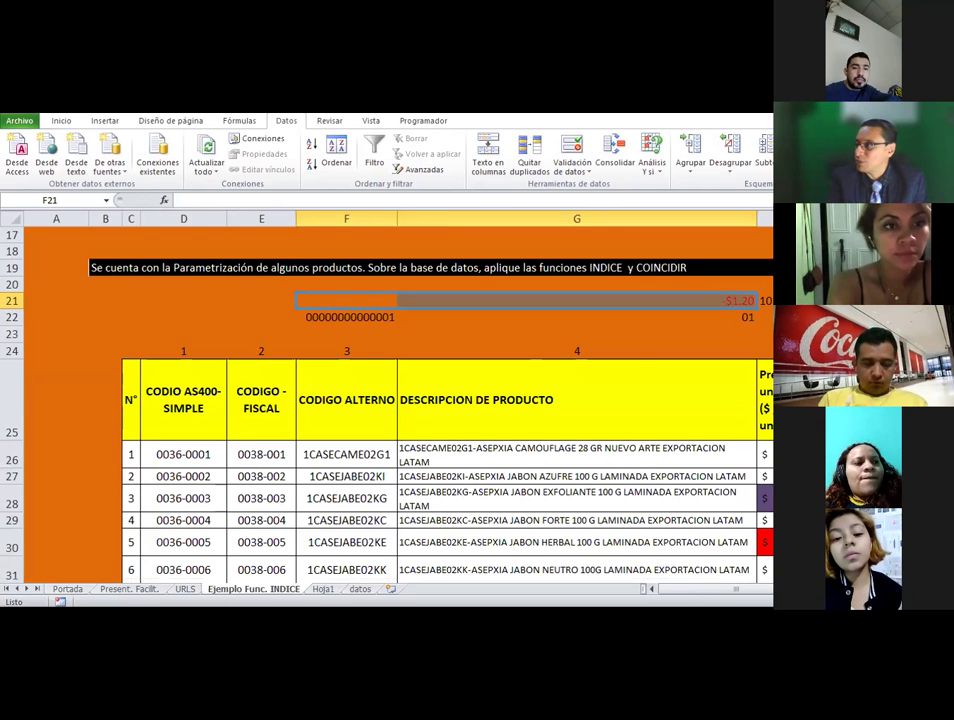
click(326, 516)
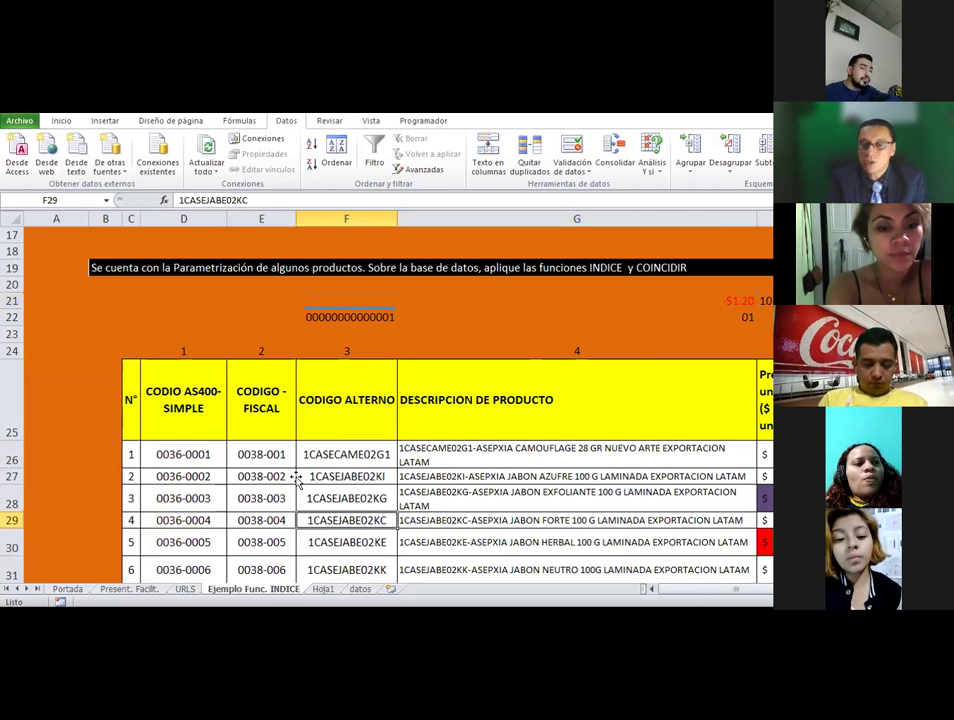
scroll(280, 450, down, 1)
click(258, 405)
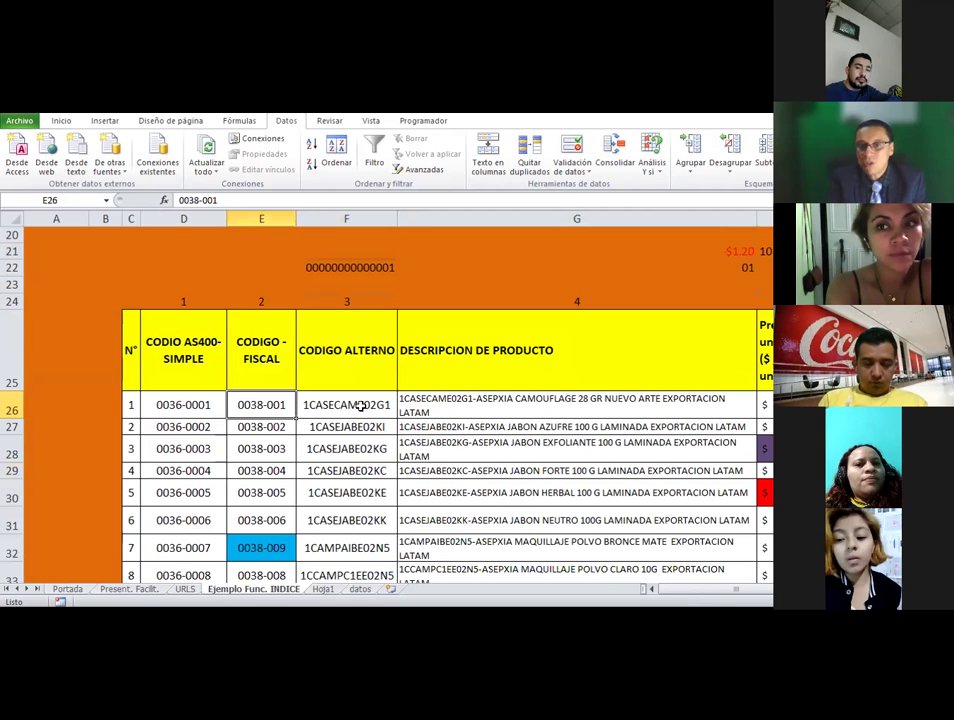
click(360, 405)
click(441, 399)
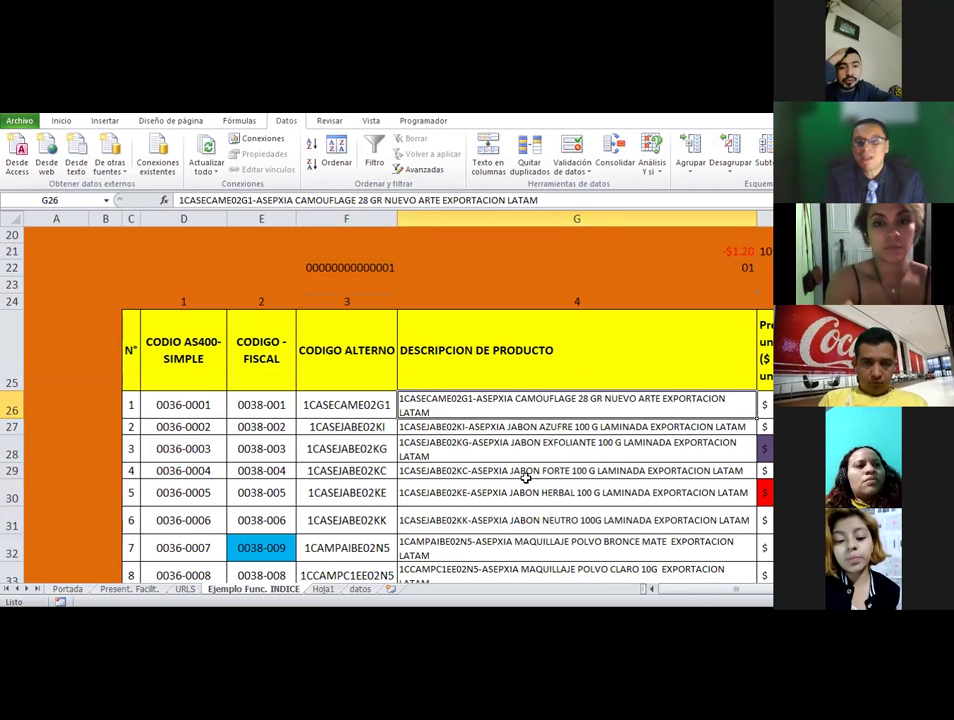
Try replacing the product description in G26 with dsad and clearing it, and undo both changes
click(464, 393)
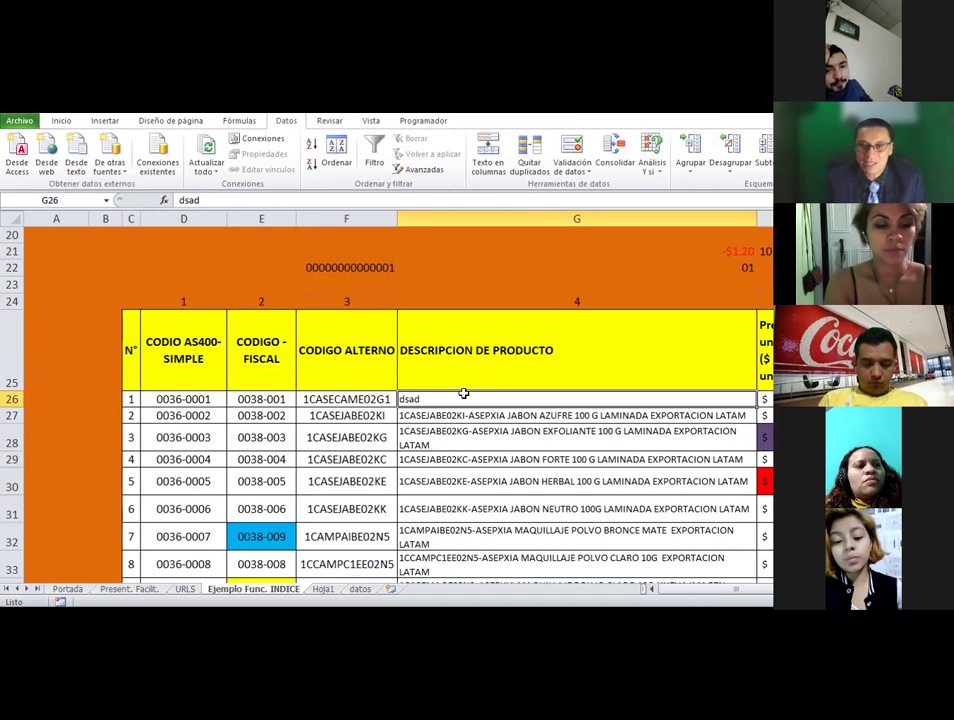
key(Delete)
key(Down)
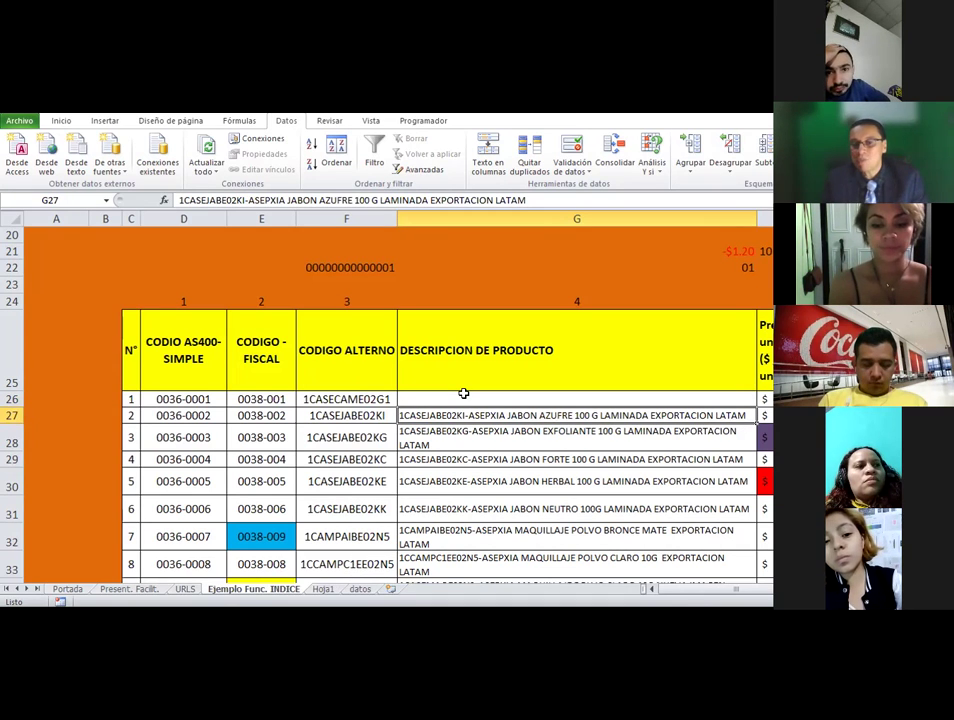
key(ctrl+z)
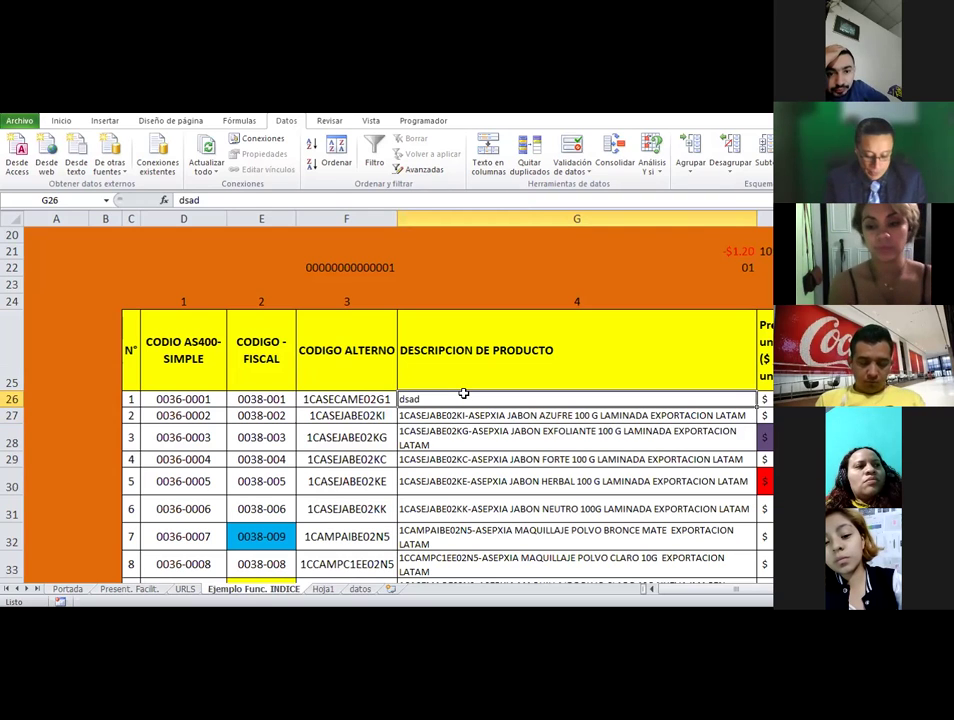
key(ctrl+z)
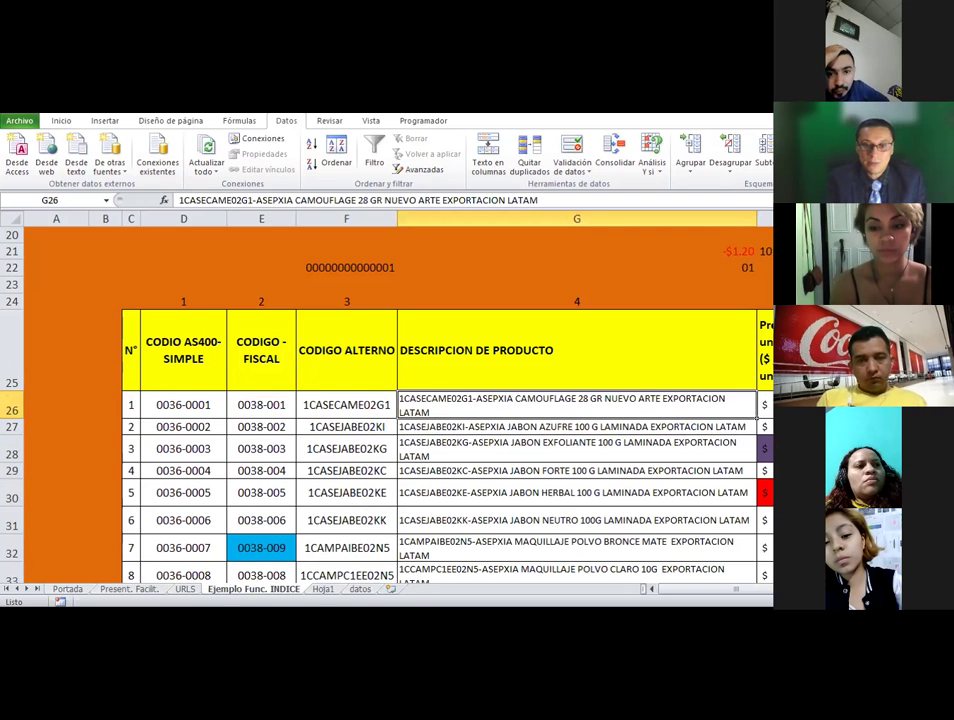
Return to Hoja1 and change the validation of cell C6 to allow any value (Cualquier valor)
click(322, 589)
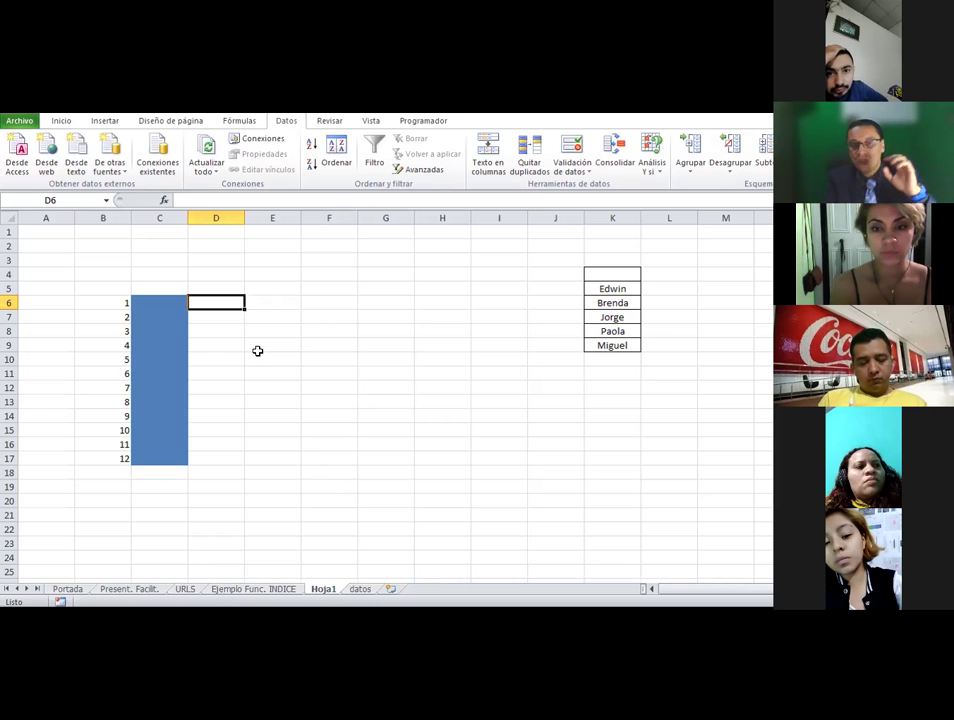
click(168, 302)
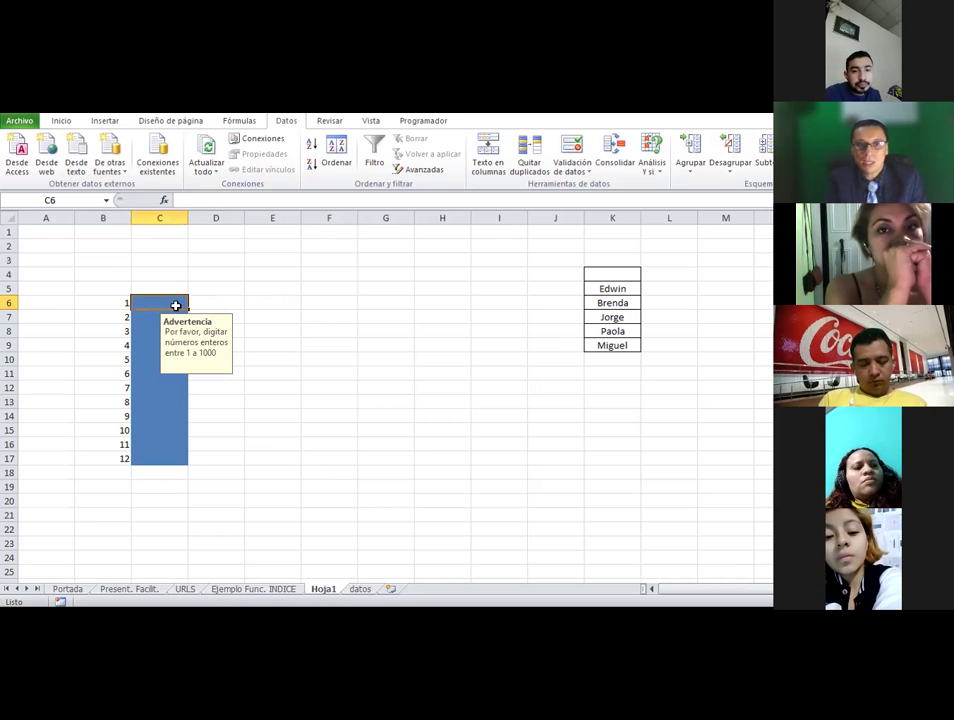
click(572, 170)
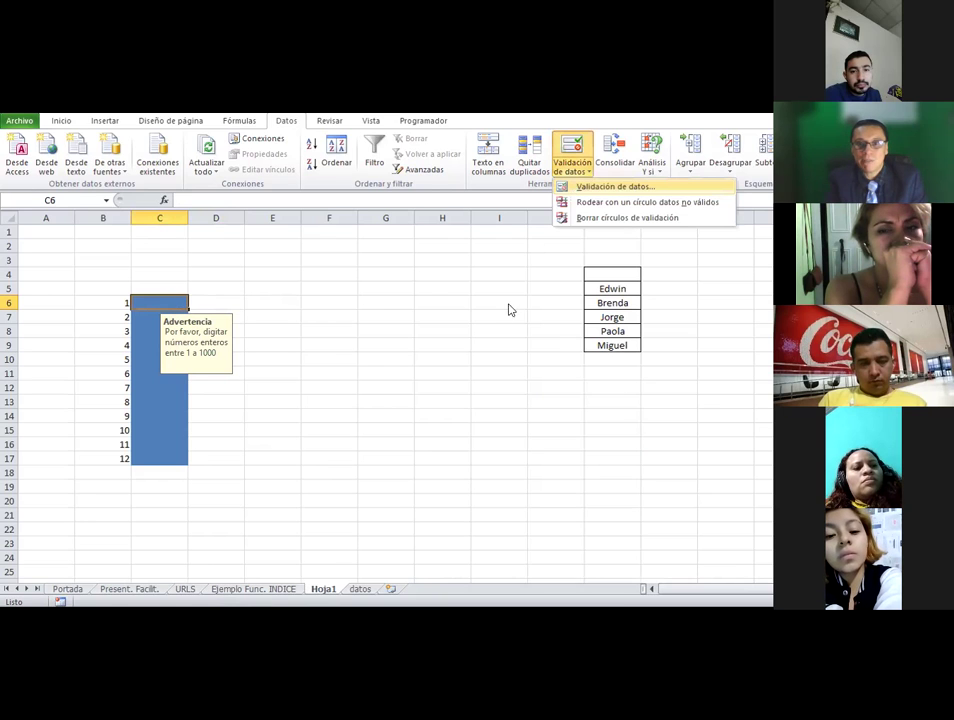
click(600, 186)
click(380, 292)
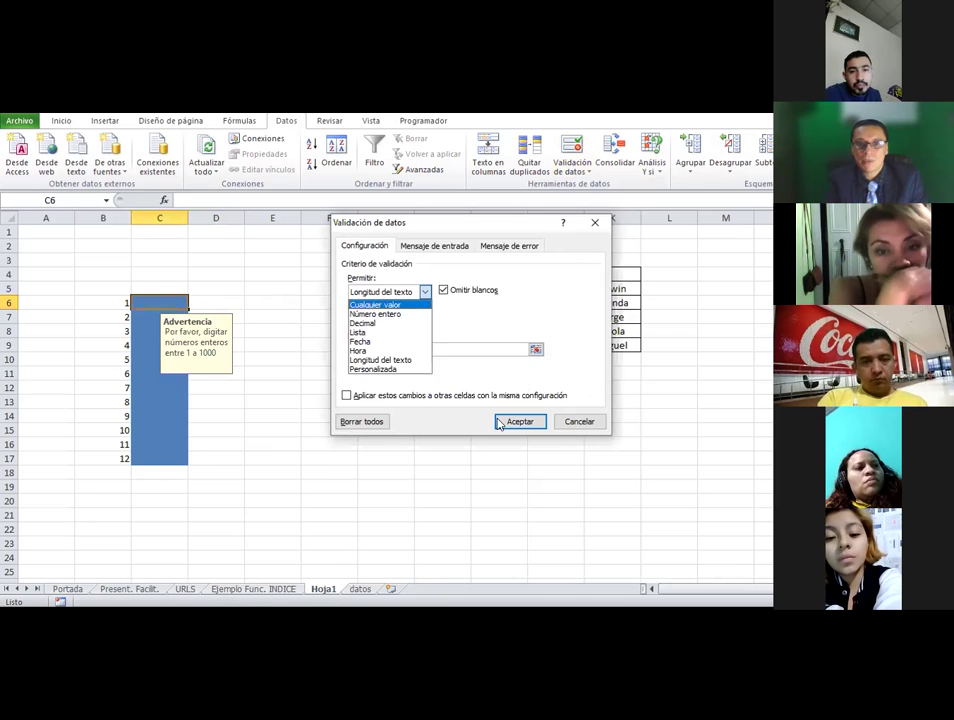
click(520, 421)
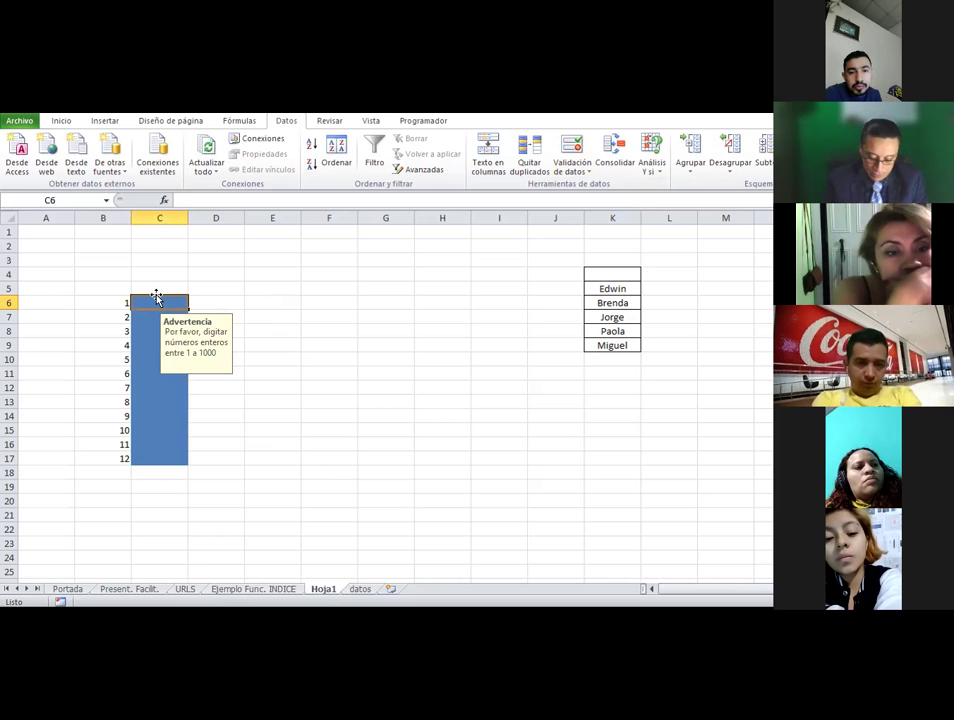
Enter Bienvenidos in cell C6 and widen column C to fit the text
text(Bie)
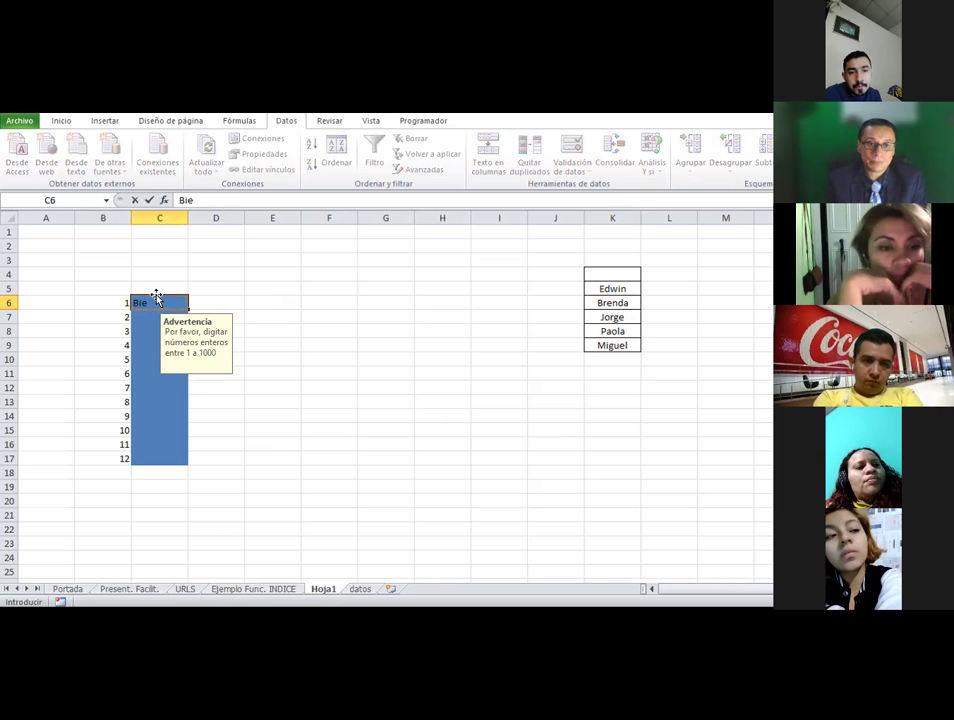
text(nvenidos)
key(Return)
drag(185, 217, 188, 217)
Set the data validation of cell C6 to text length (Longitud del texto) equal to (igual a) 0
click(155, 301)
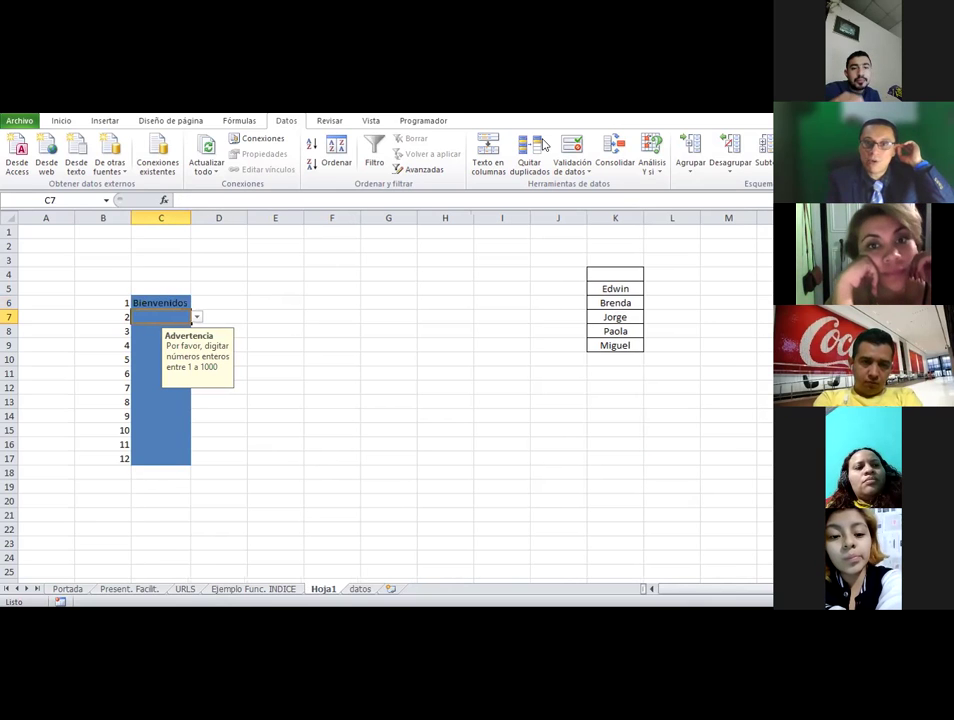
click(572, 172)
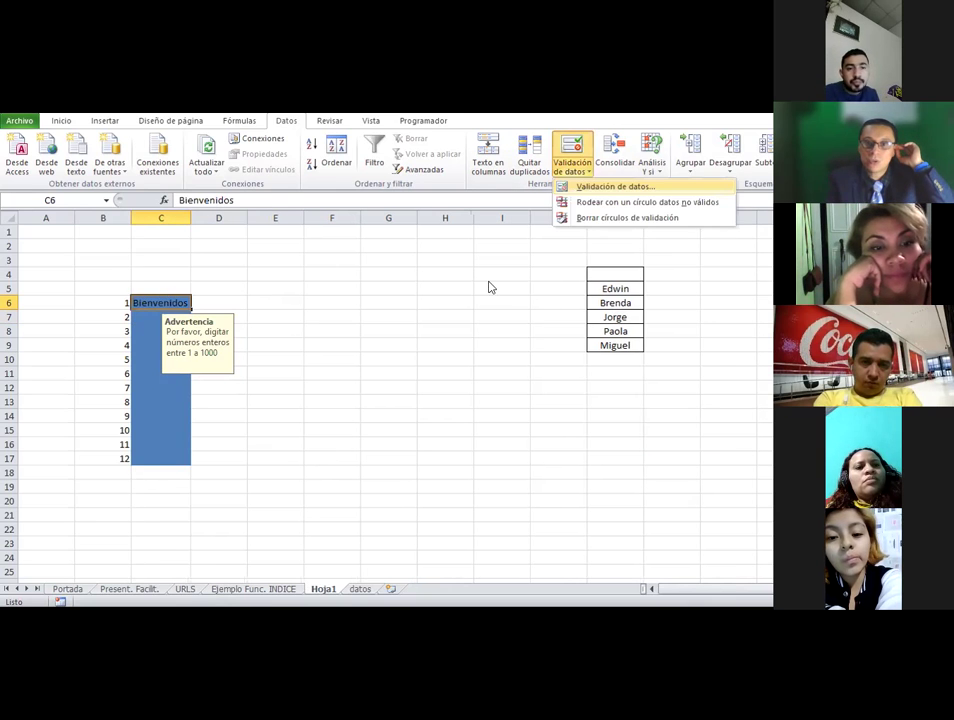
key(Return)
click(380, 291)
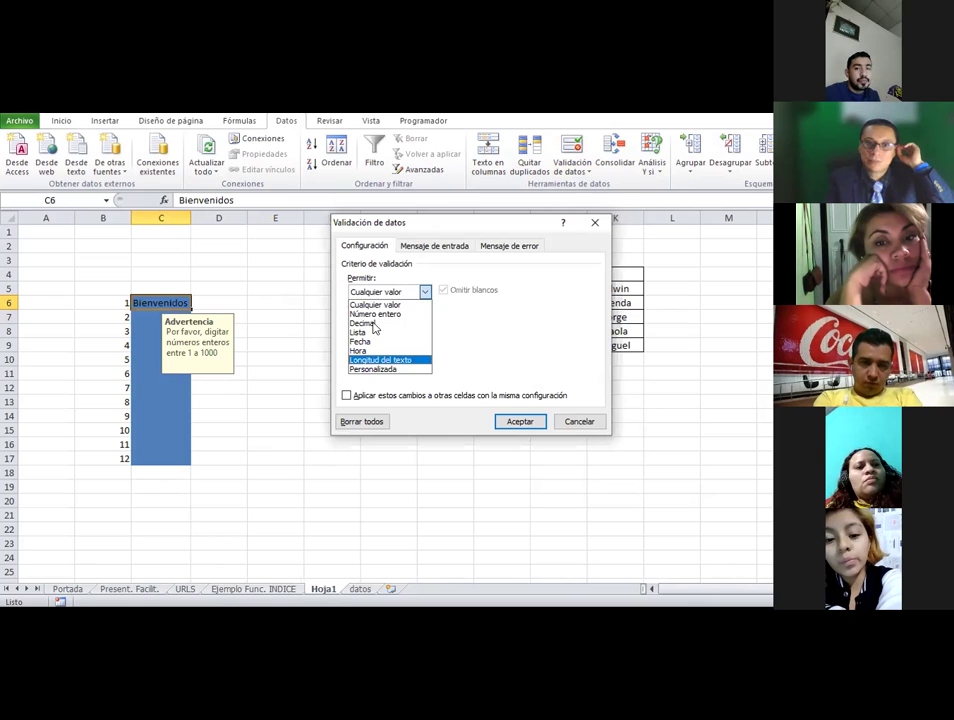
click(378, 359)
click(388, 320)
click(372, 350)
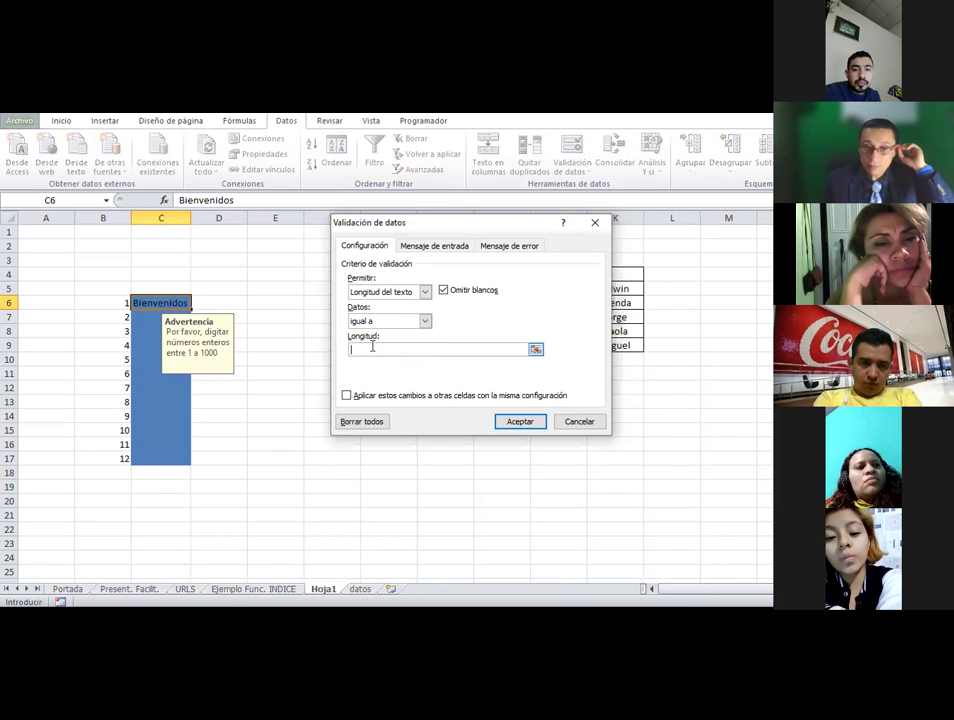
key(Escape)
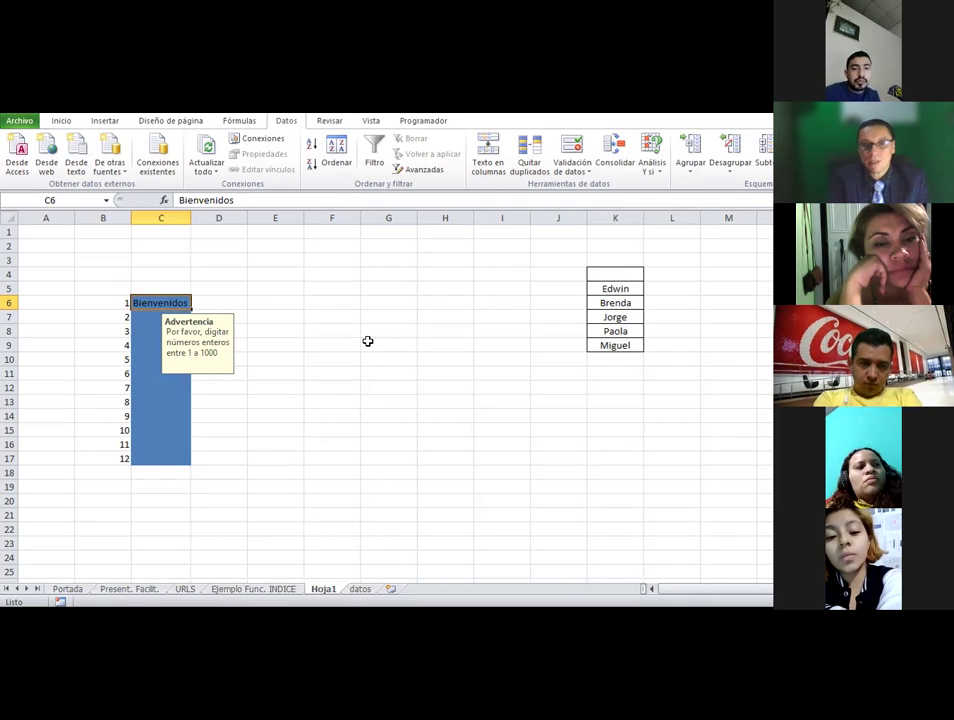
Try entering sdfsdf in cell C6 to test the text-length rule, and cancel the entry
text(sdfsdf)
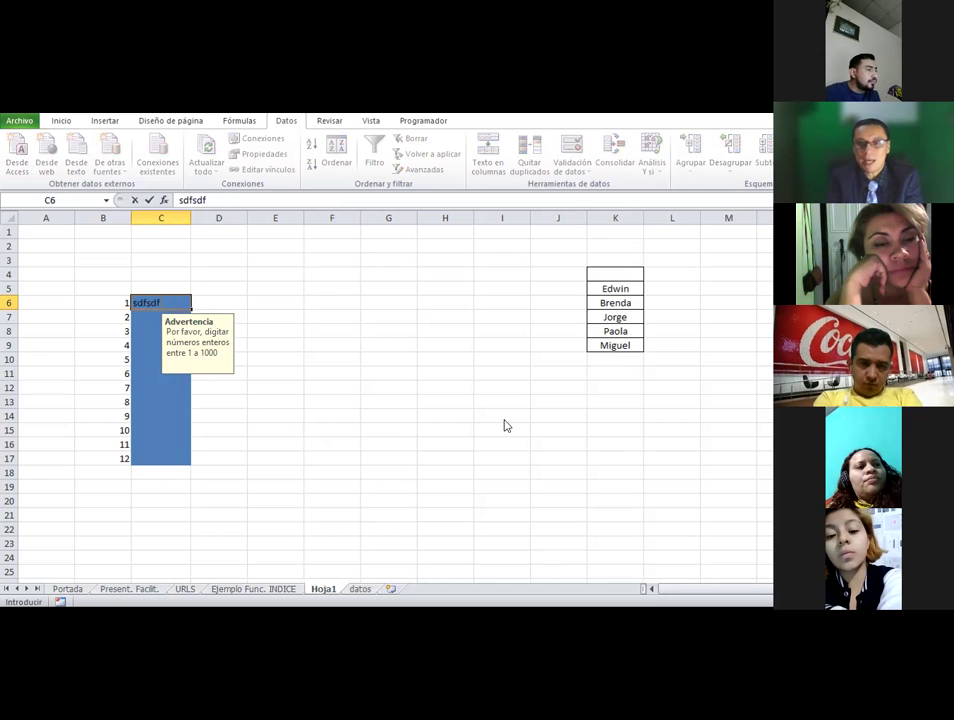
key(Return)
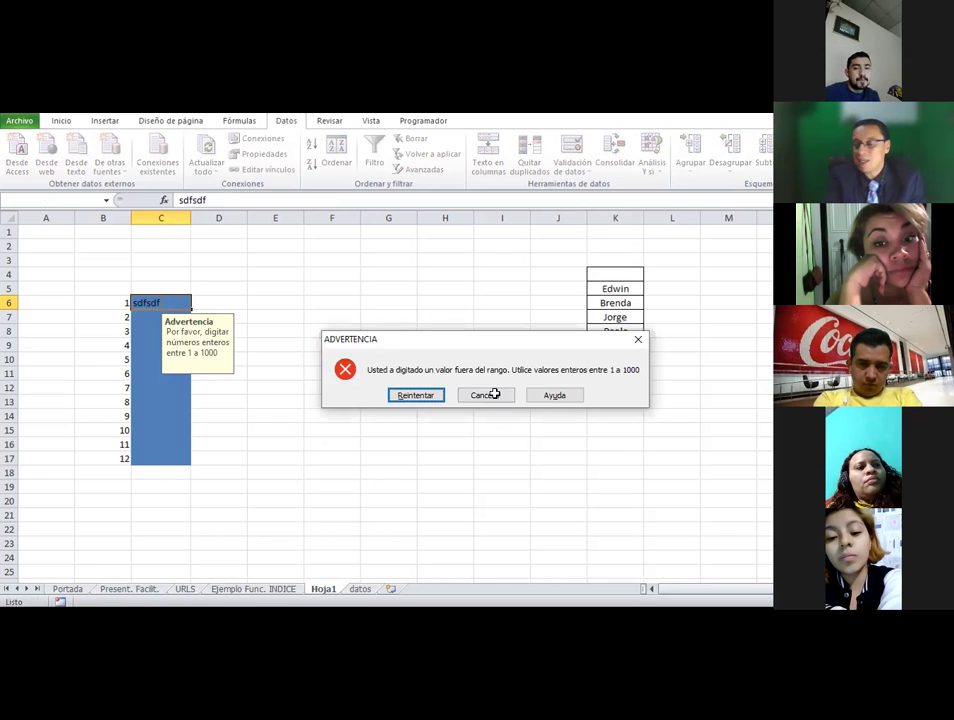
click(484, 395)
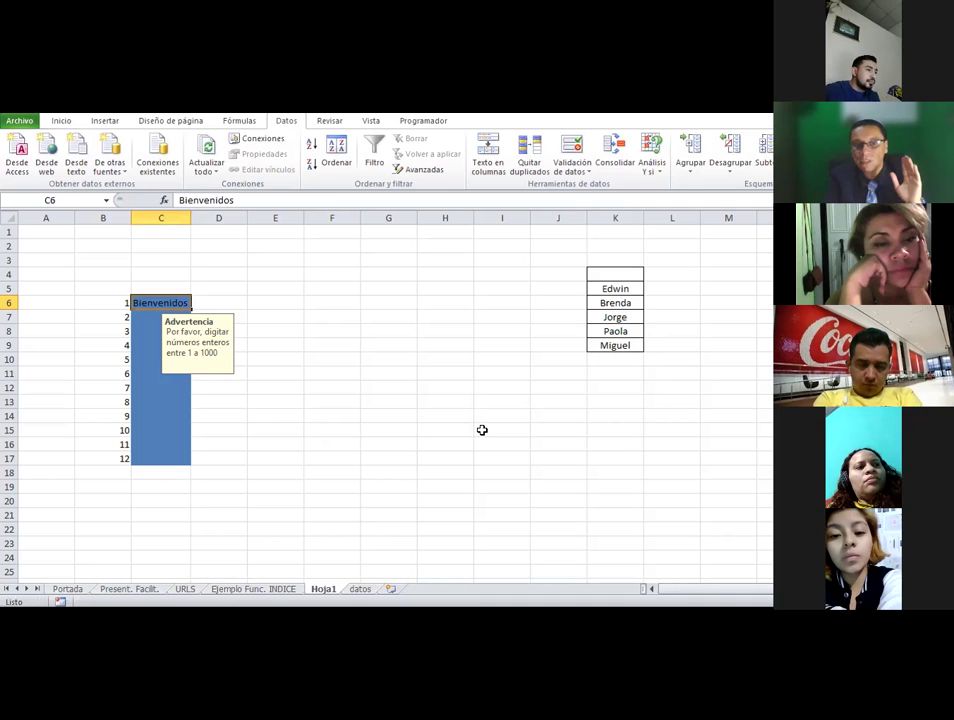
click(482, 428)
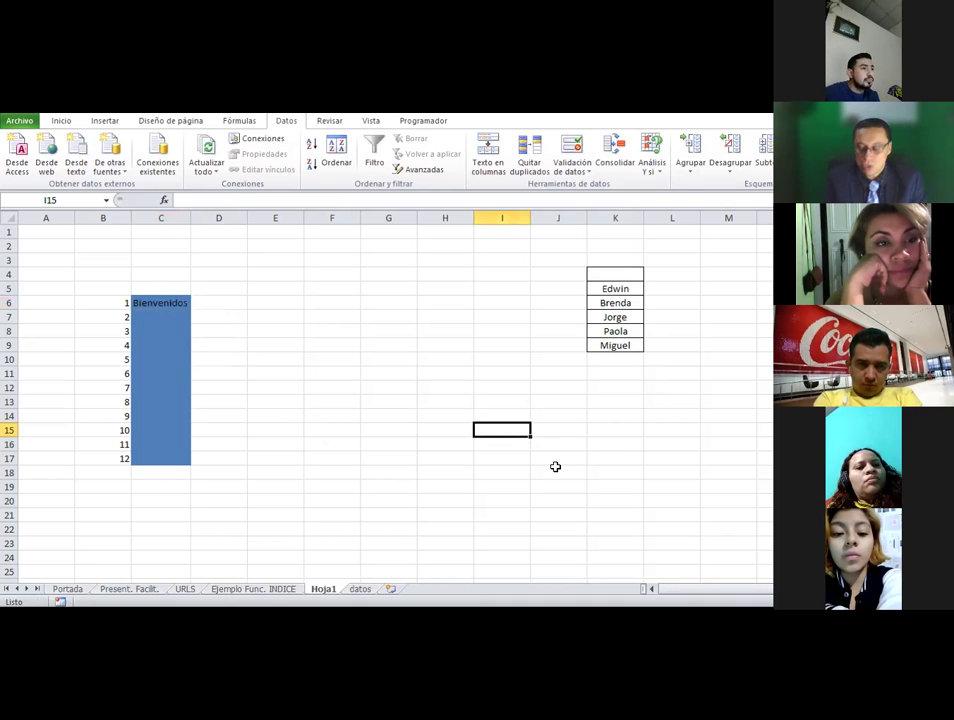
Clear the text from cell C6
key(ctrl+z)
key(BackSpace)
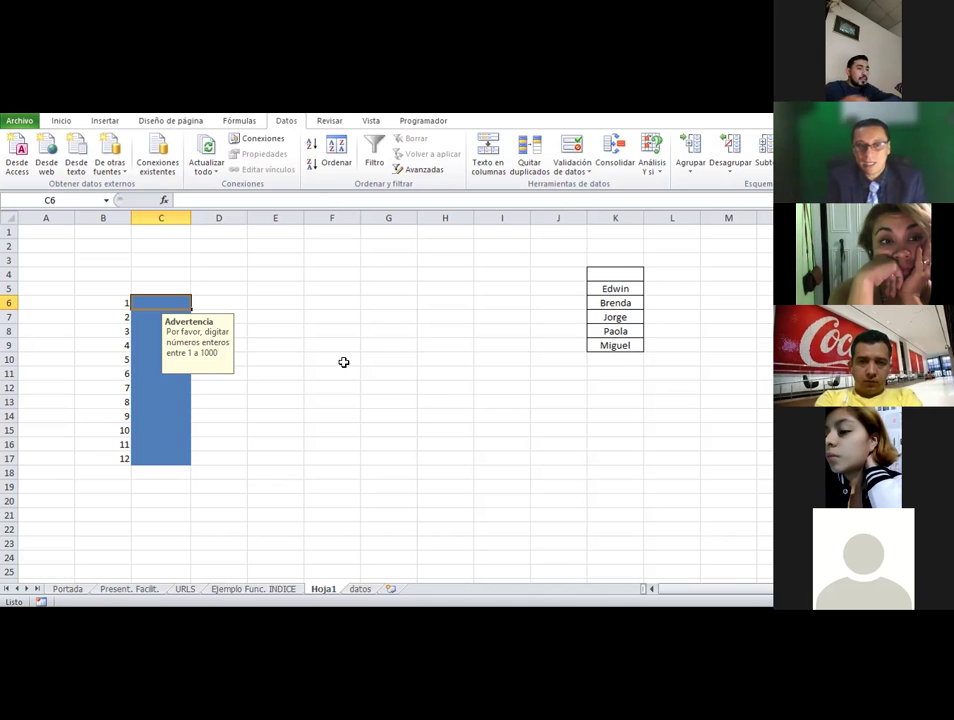
click(299, 412)
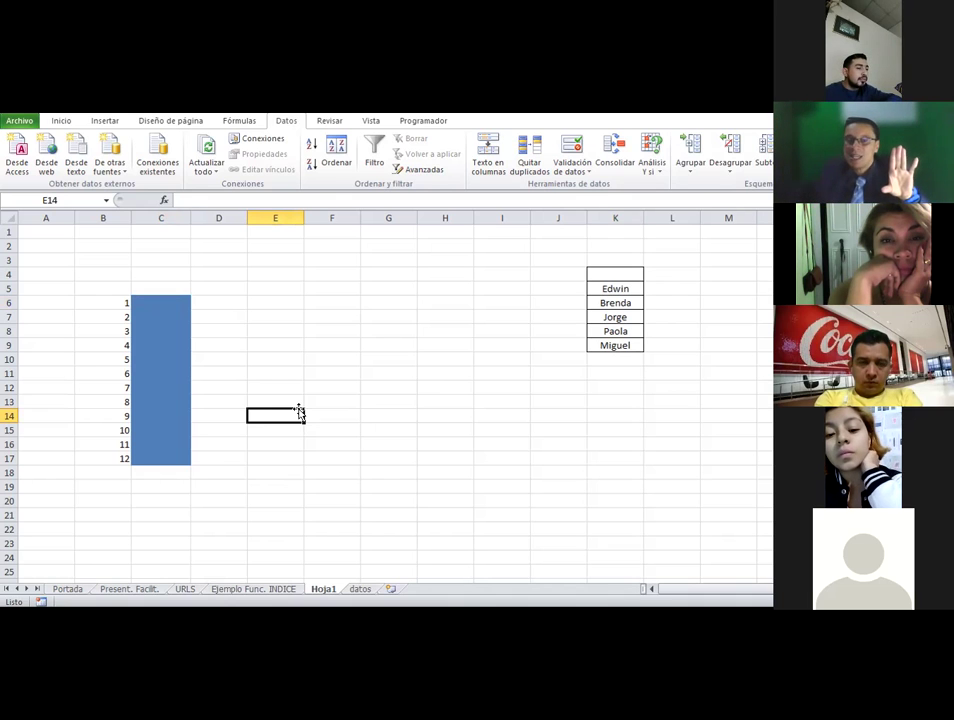
Copy the name in cell K5 and paste it into cell J13 of Hoja1
click(627, 289)
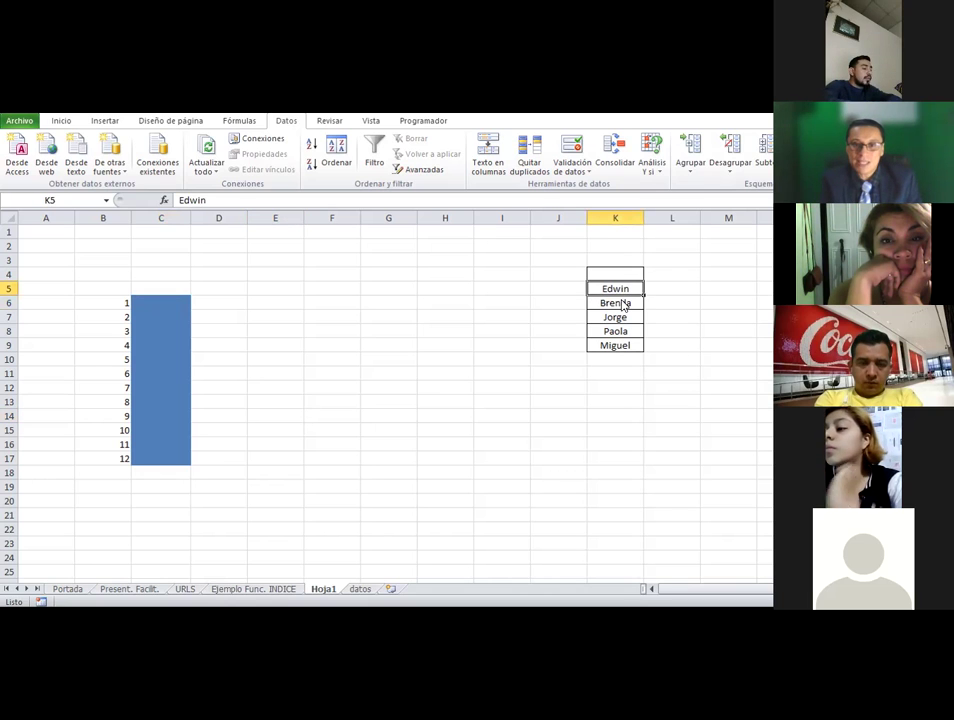
key(ctrl+c)
key(alt+Tab)
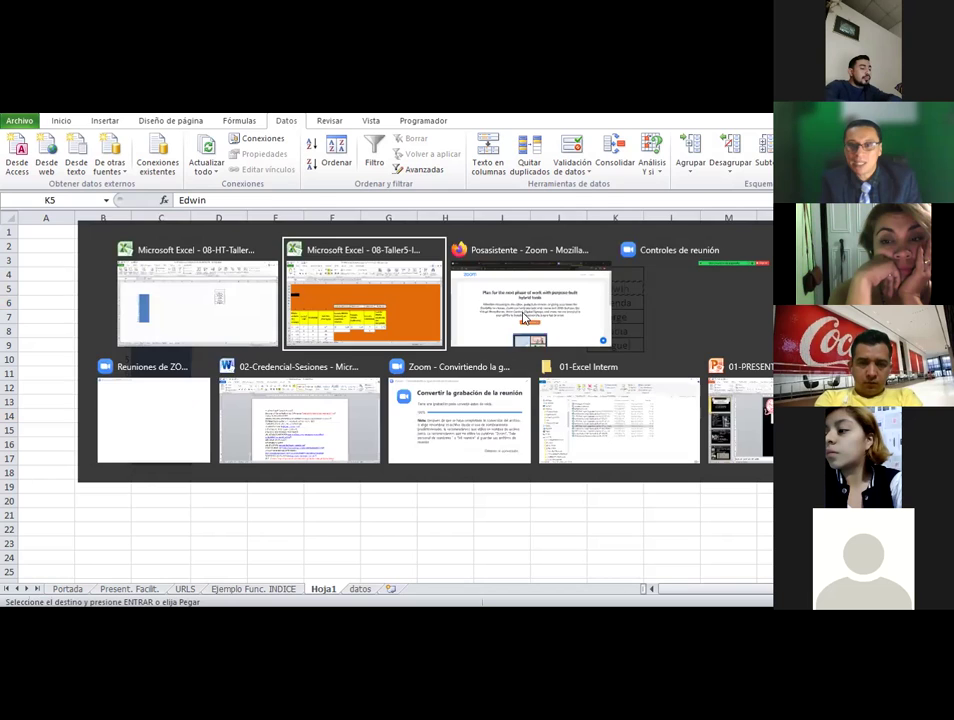
key(Escape)
key(alt+Tab)
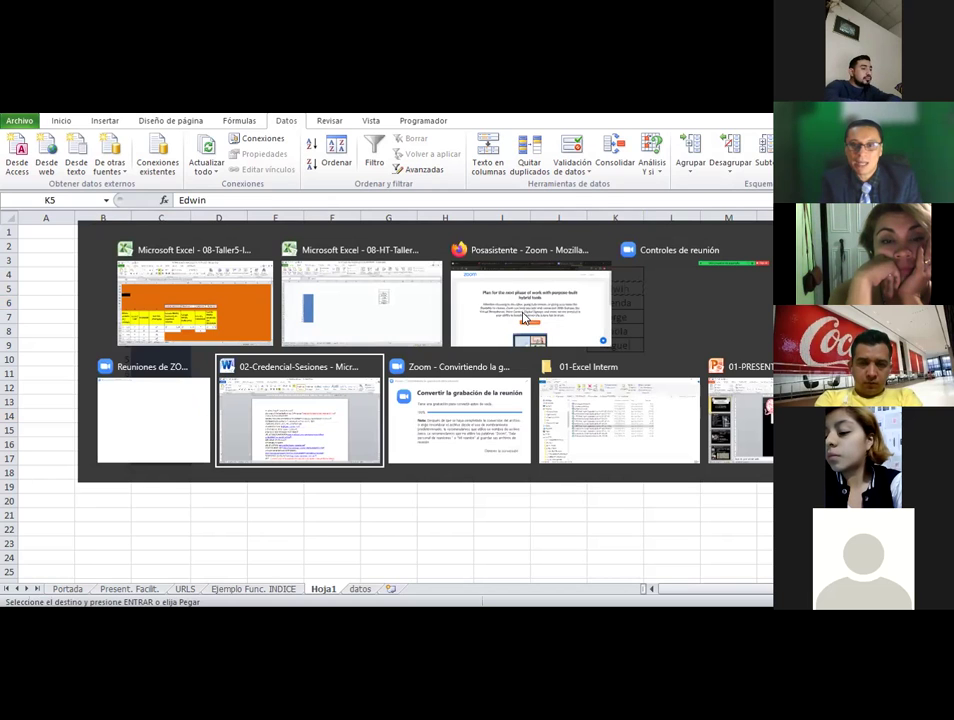
key(alt+Tab)
key(alt+Tab)
key(alt+Tab)
key(alt+Tab)
key(alt+Tab)
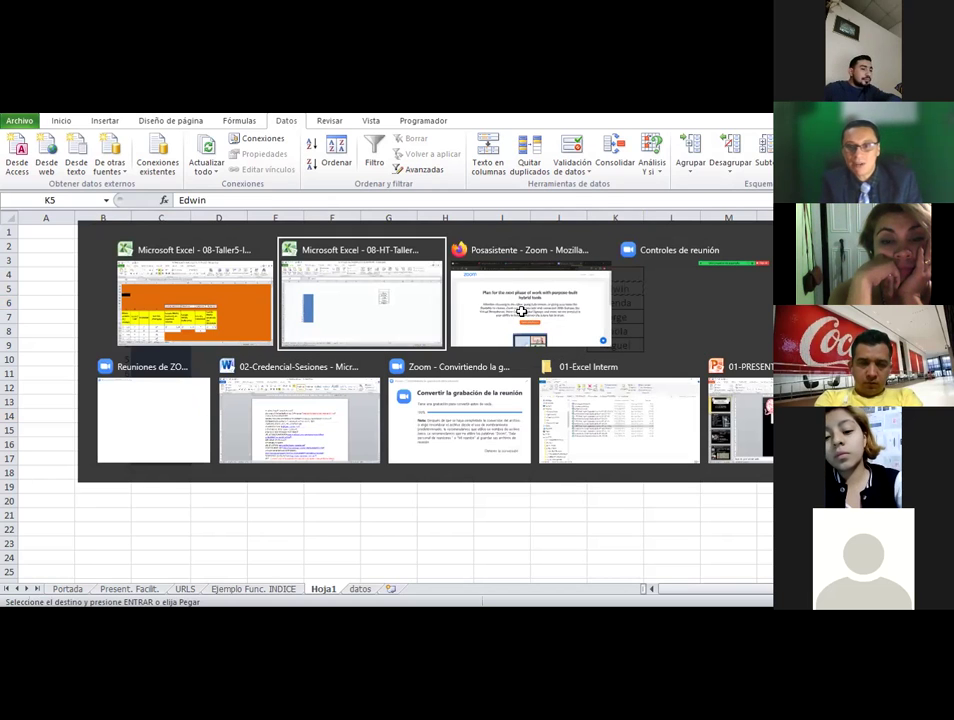
click(575, 401)
key(ctrl+v)
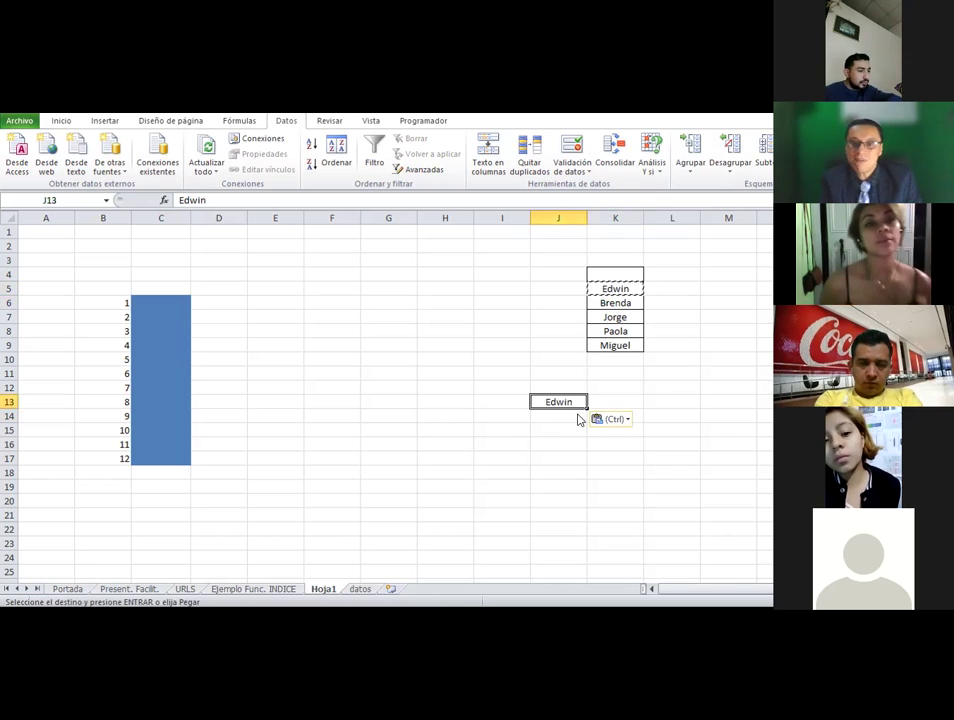
key(Right)
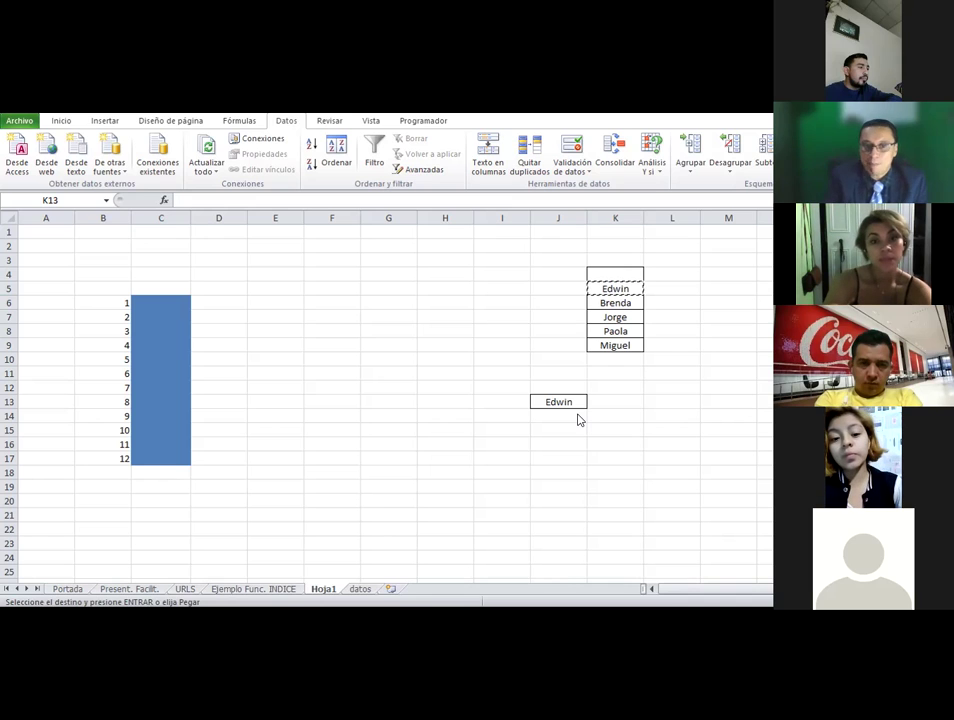
key(ctrl+v)
key(Left)
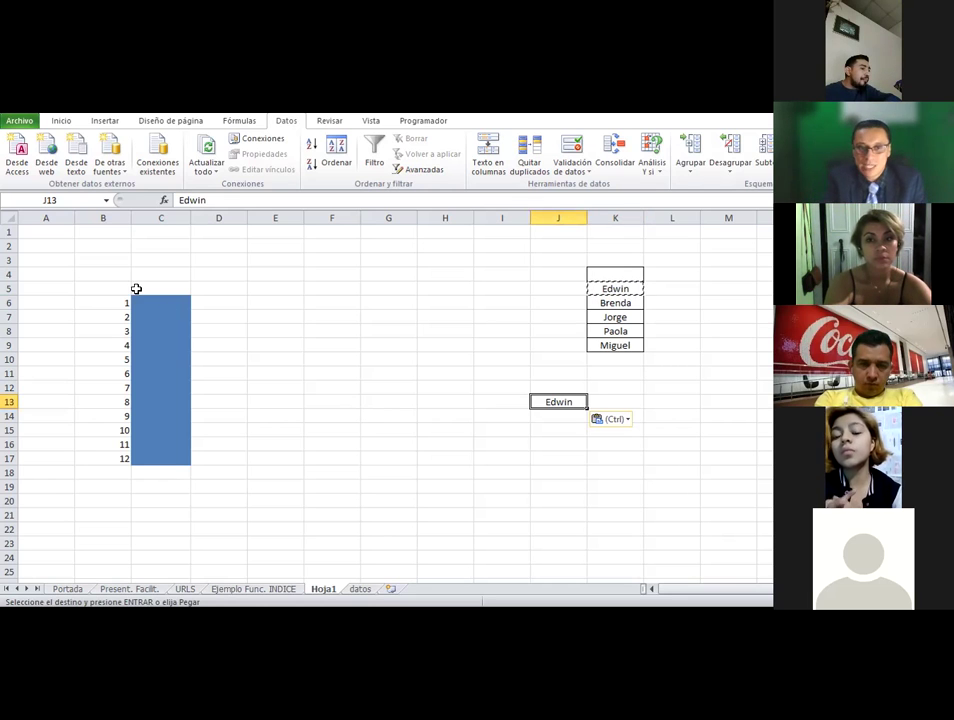
Select C6:C14 on Hoja1, and view the datos sheet alongside Hoja1 as a possible place for source data
drag(147, 300, 143, 417)
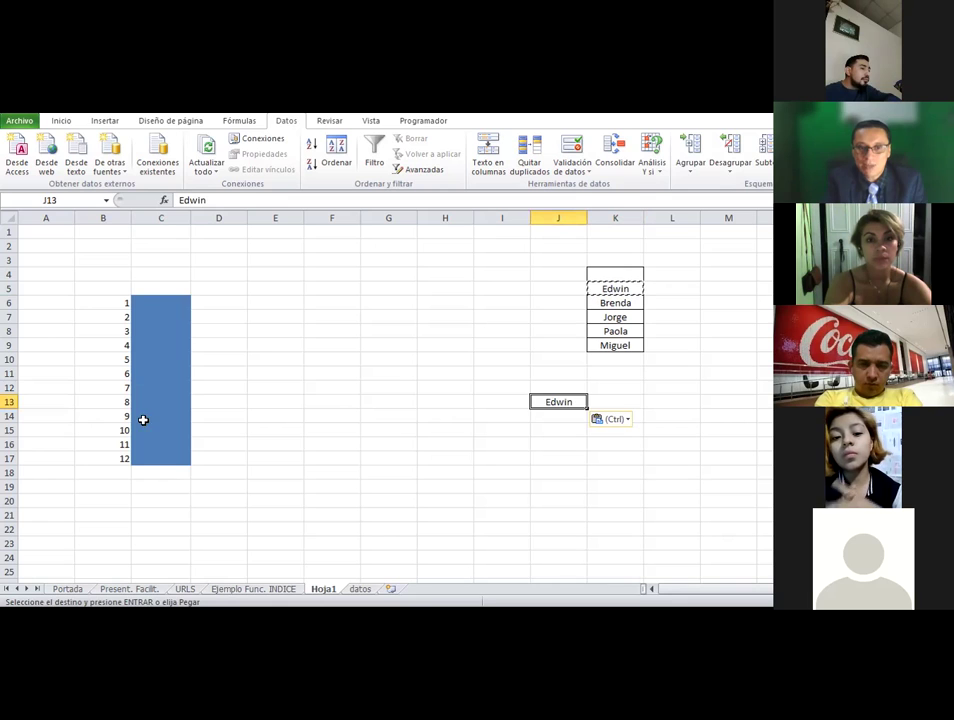
click(357, 589)
click(283, 314)
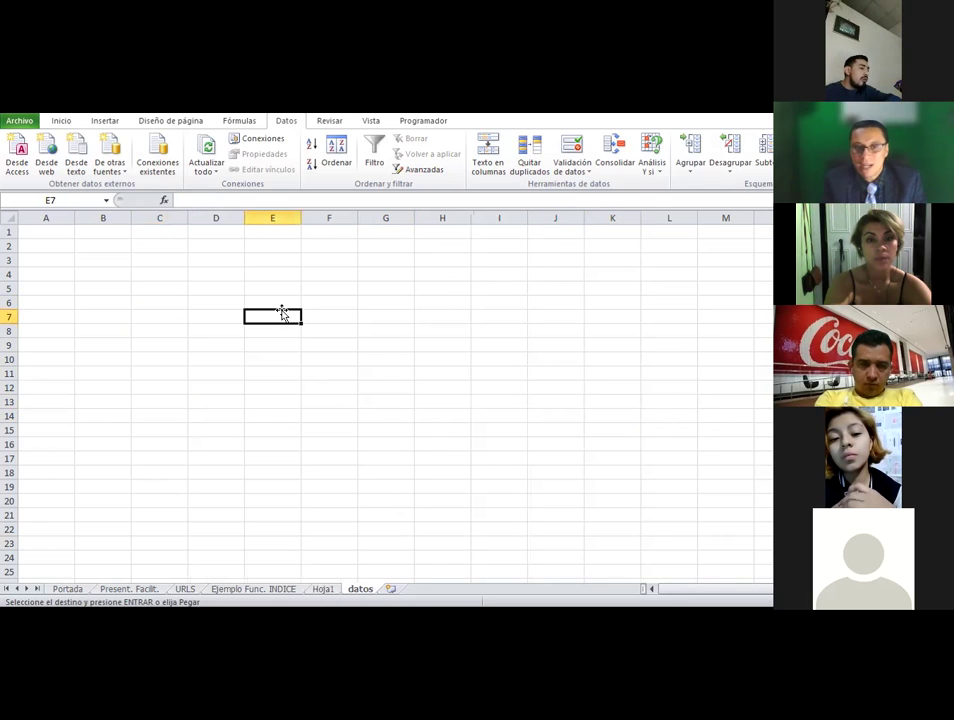
key(Escape)
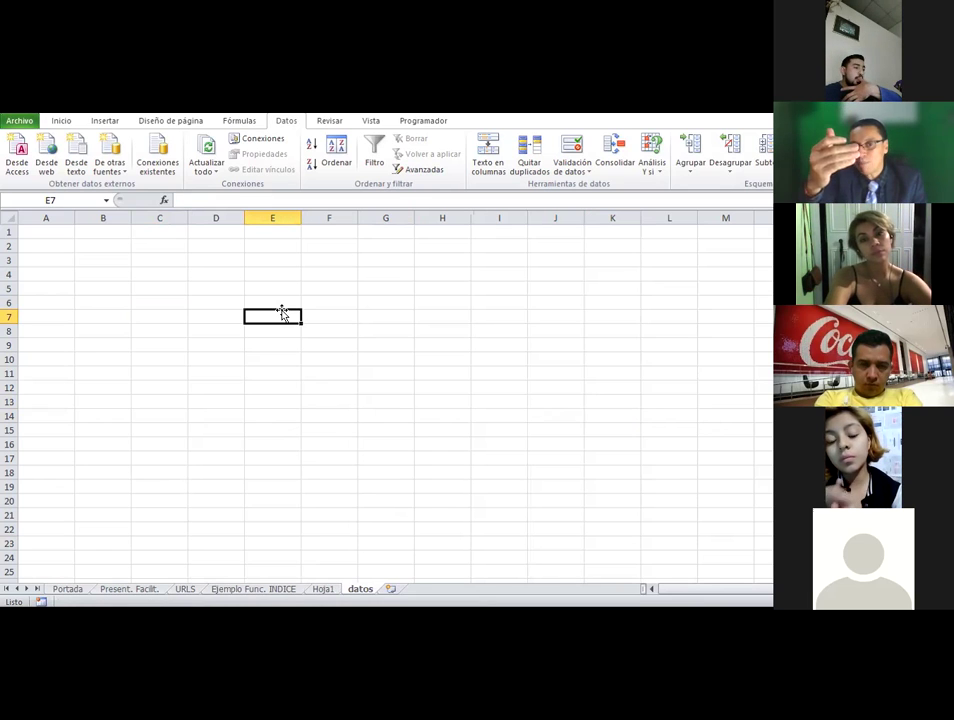
click(322, 589)
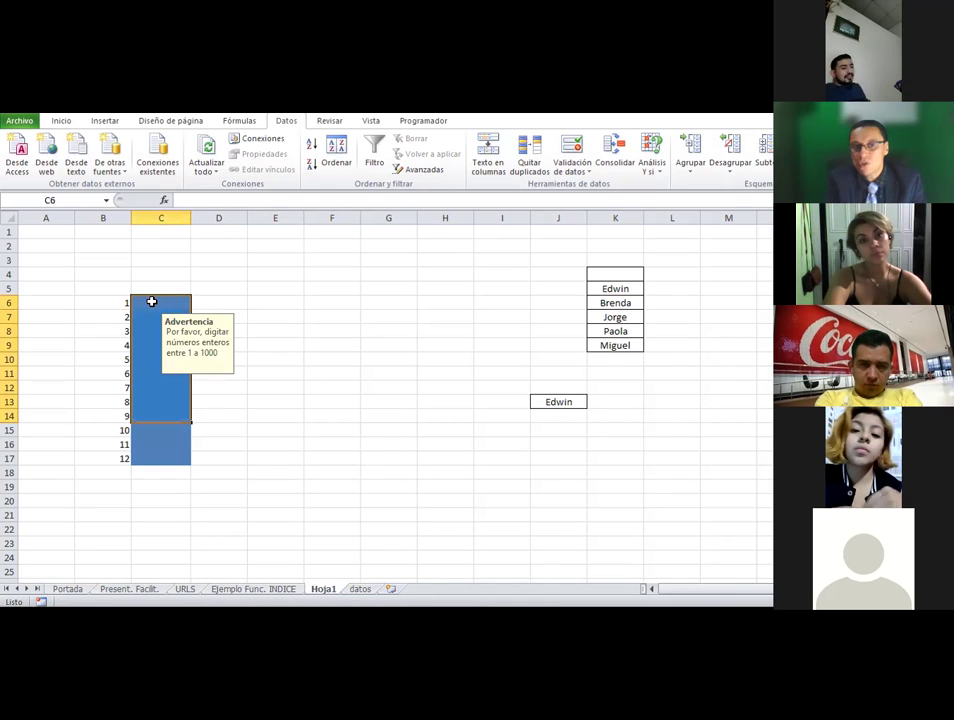
click(362, 589)
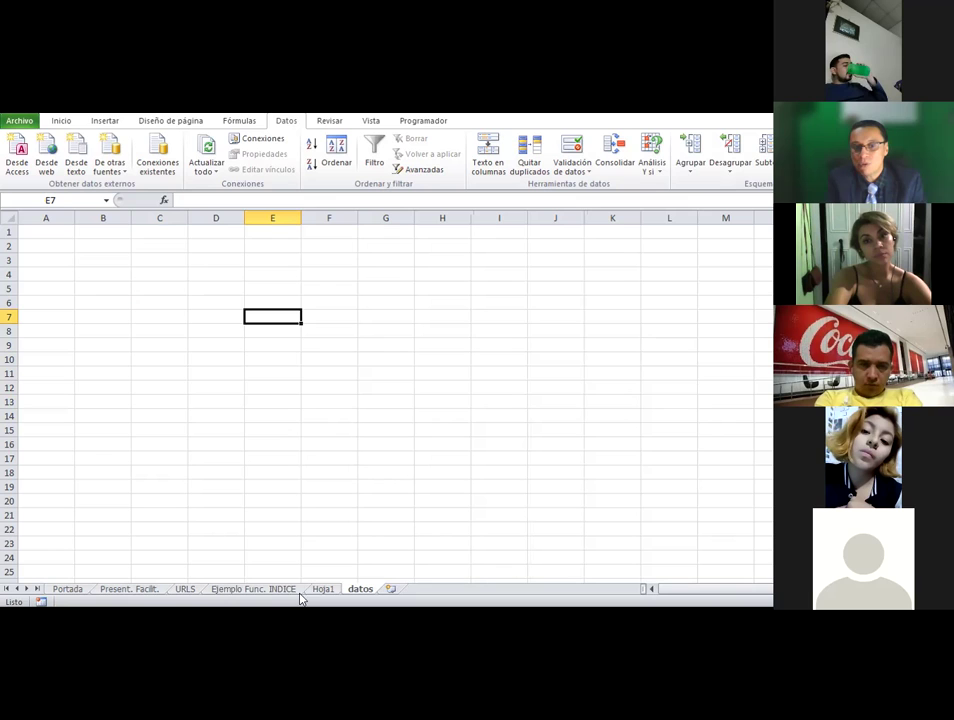
key(ctrl+Page_Up)
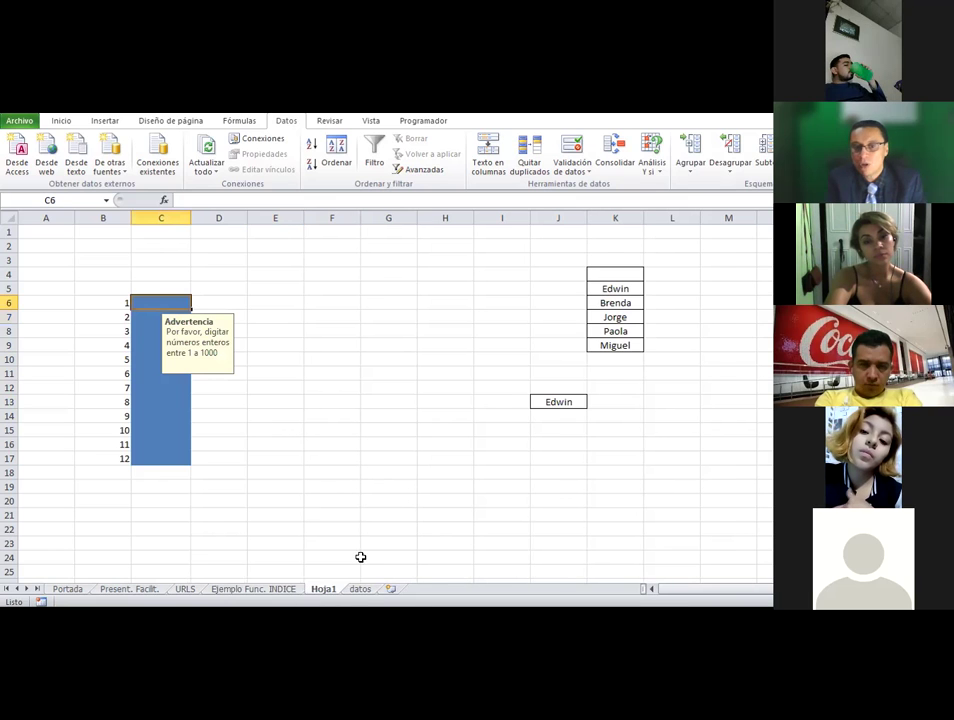
click(360, 589)
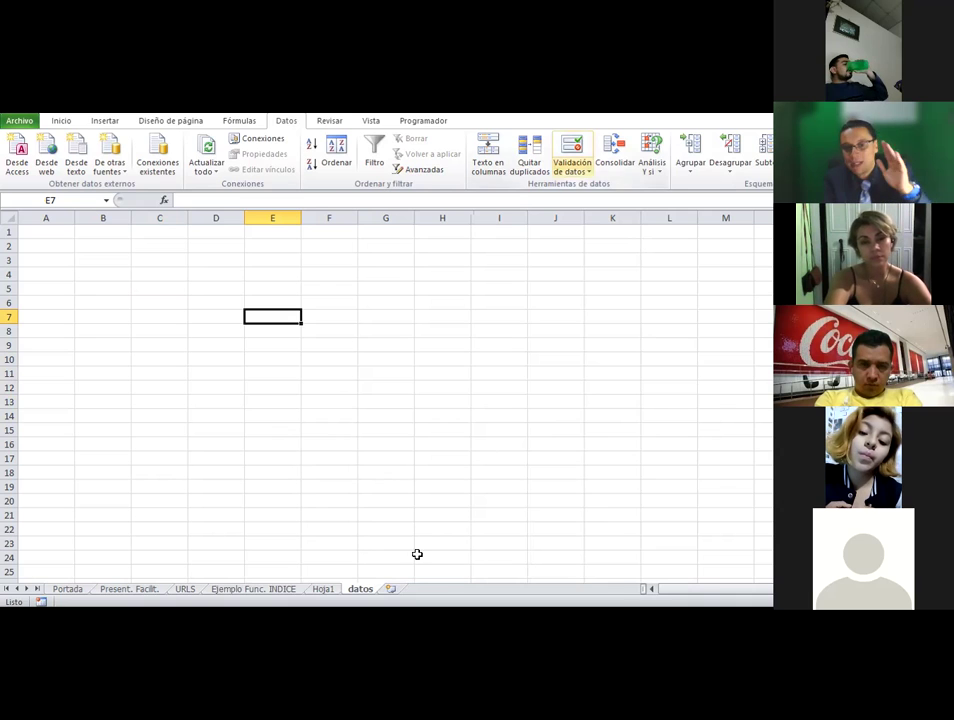
Return to Hoja1 and check the data validation rule of cell C6, leaving it as it is
click(324, 589)
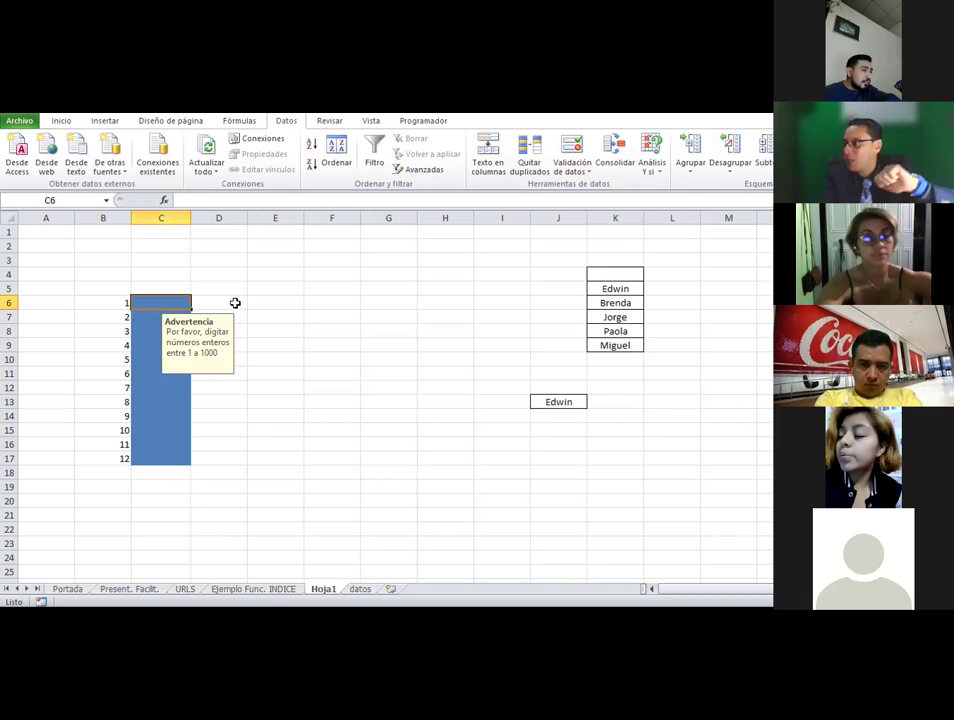
click(588, 176)
click(588, 188)
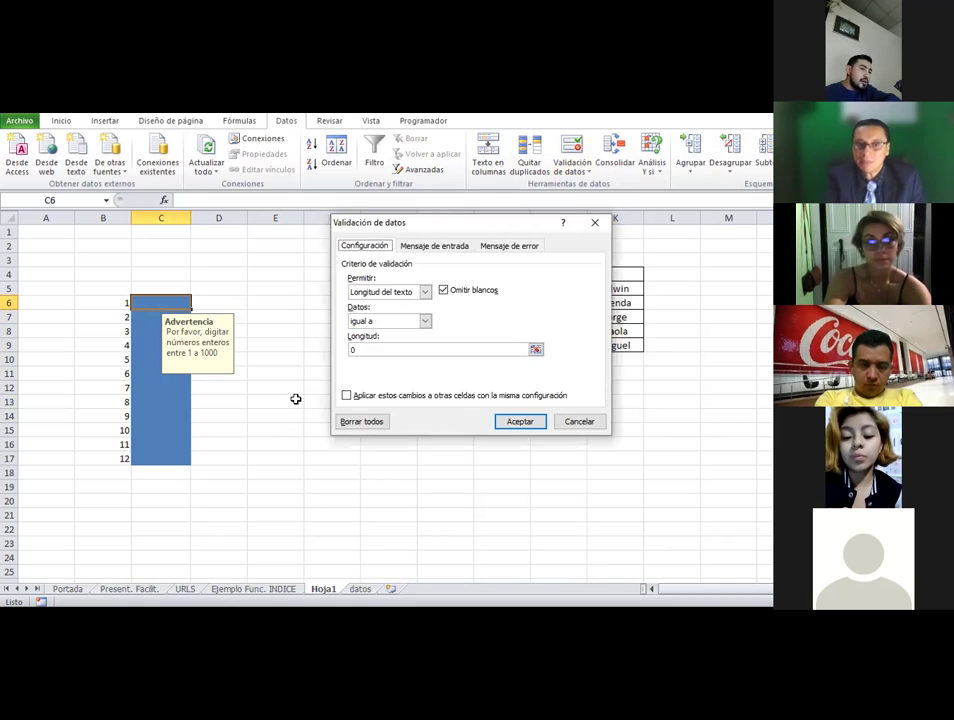
key(Escape)
click(296, 399)
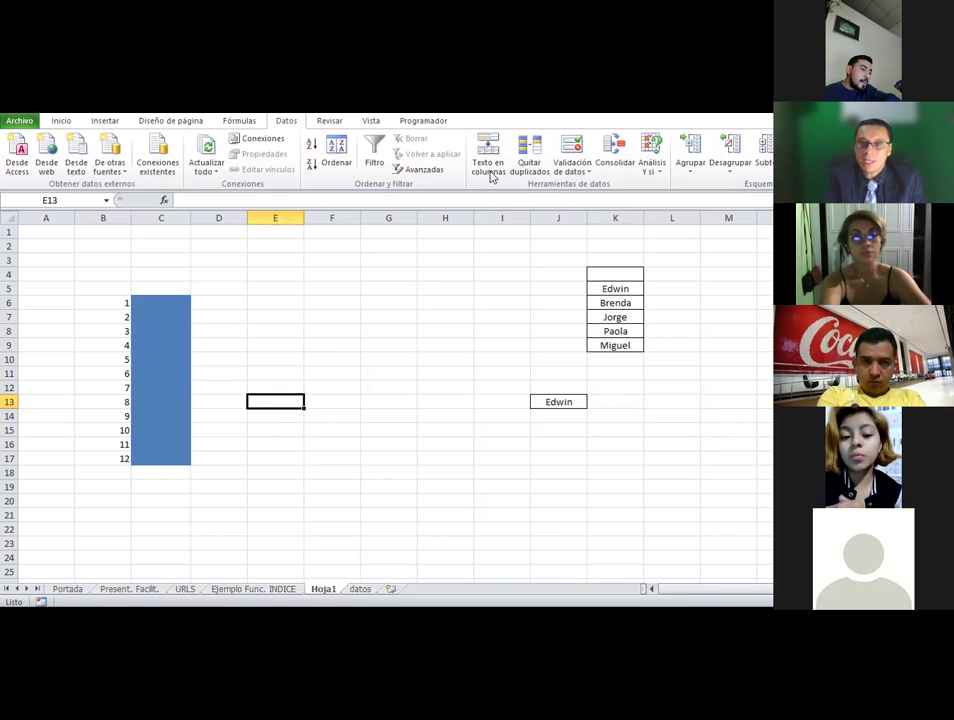
Examine the permitted validation types for cell C6, including Longitud del texto, and close the settings without changes
click(151, 303)
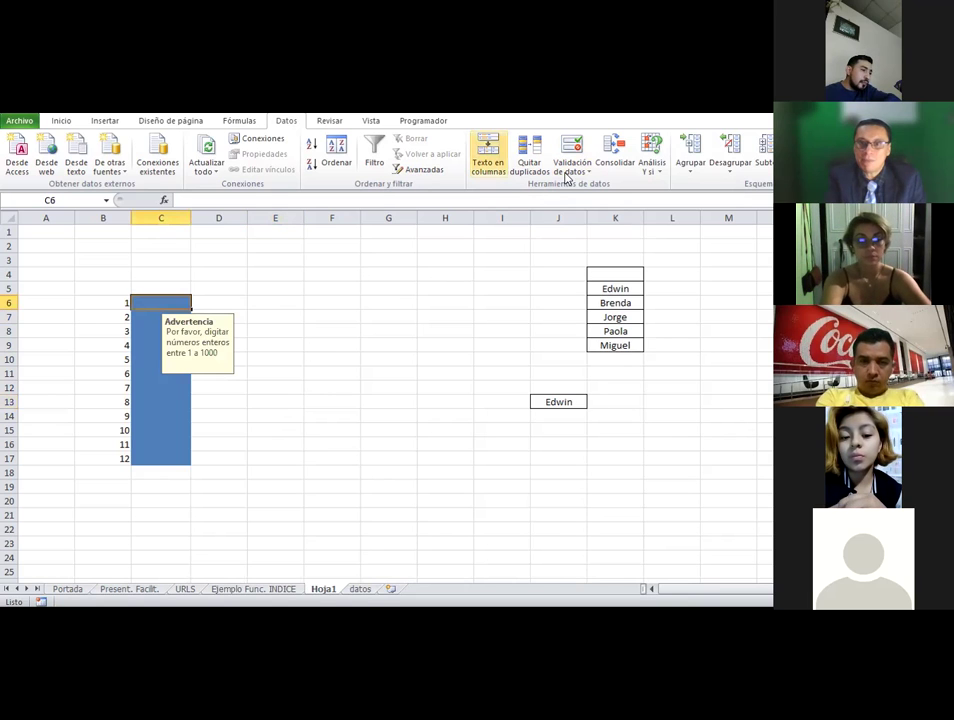
click(572, 158)
key(Return)
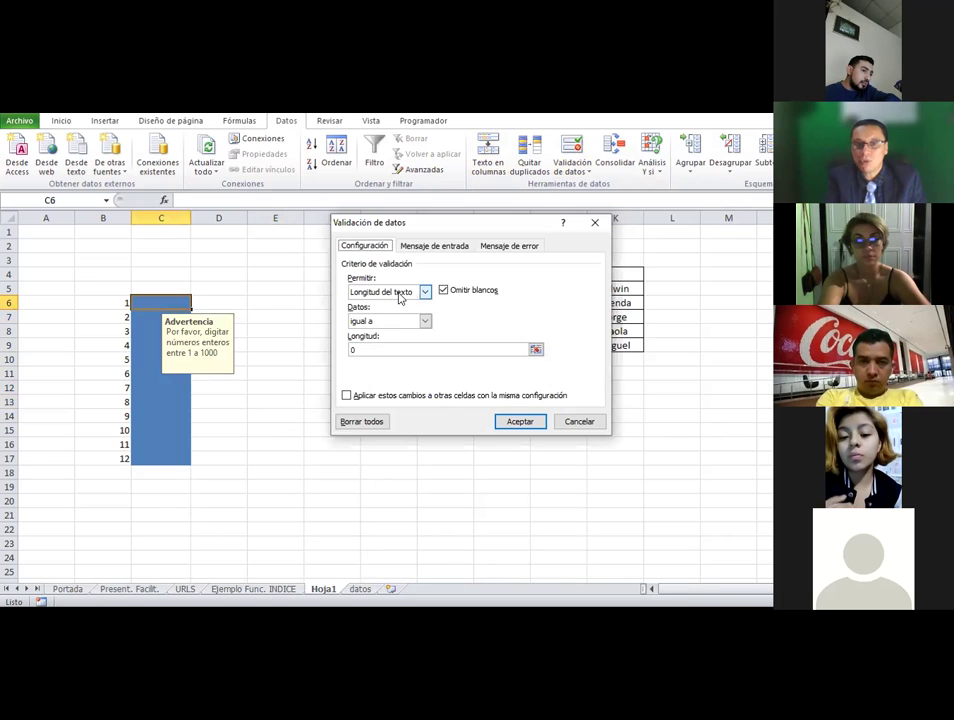
click(399, 293)
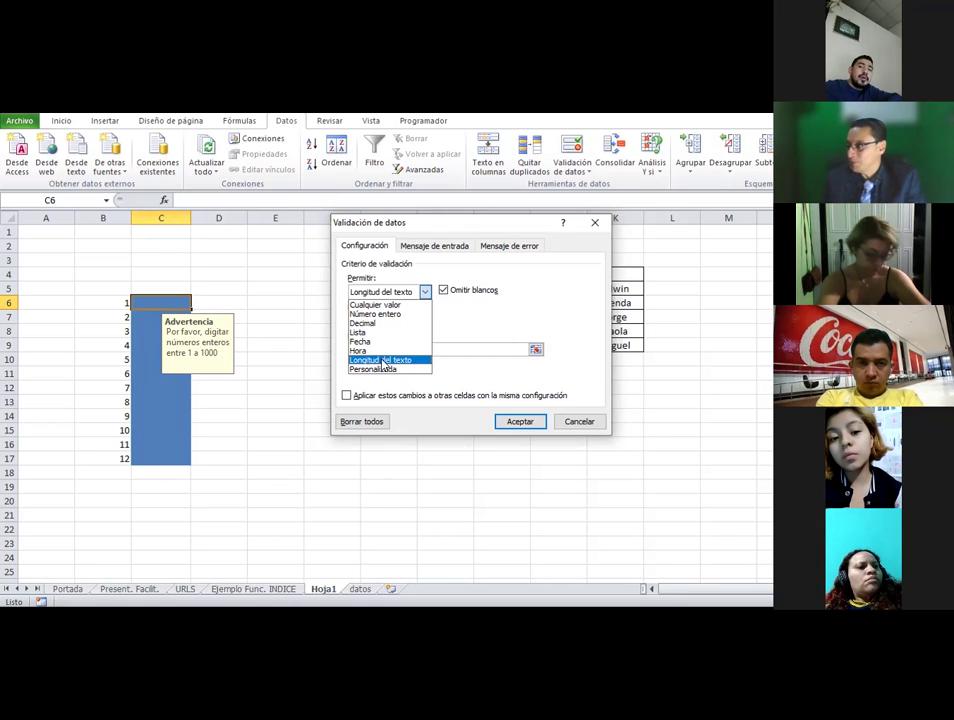
click(383, 361)
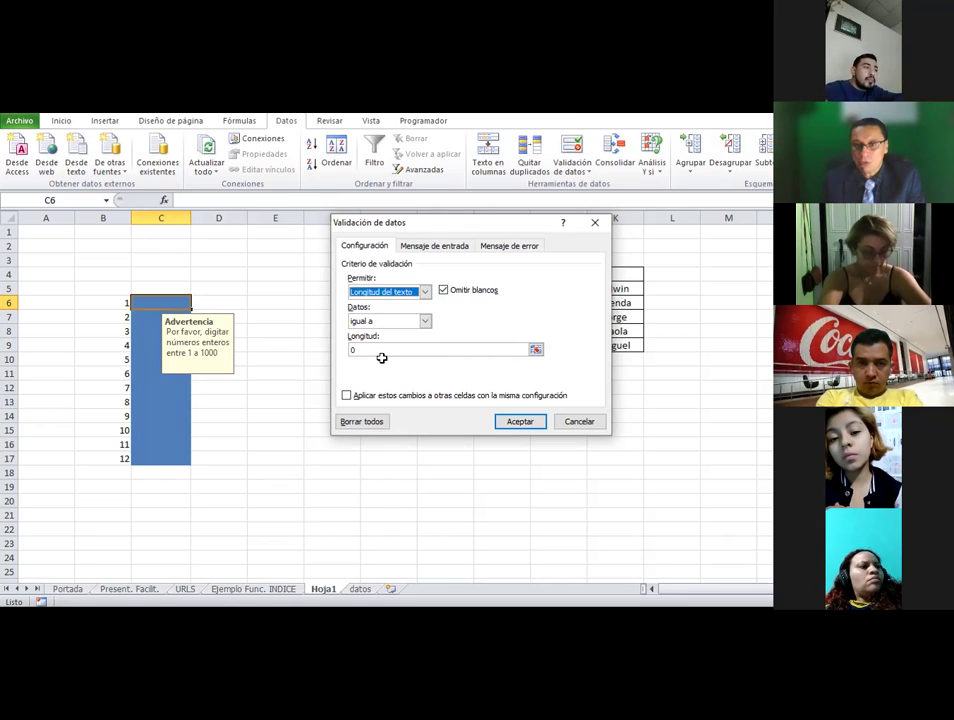
key(Escape)
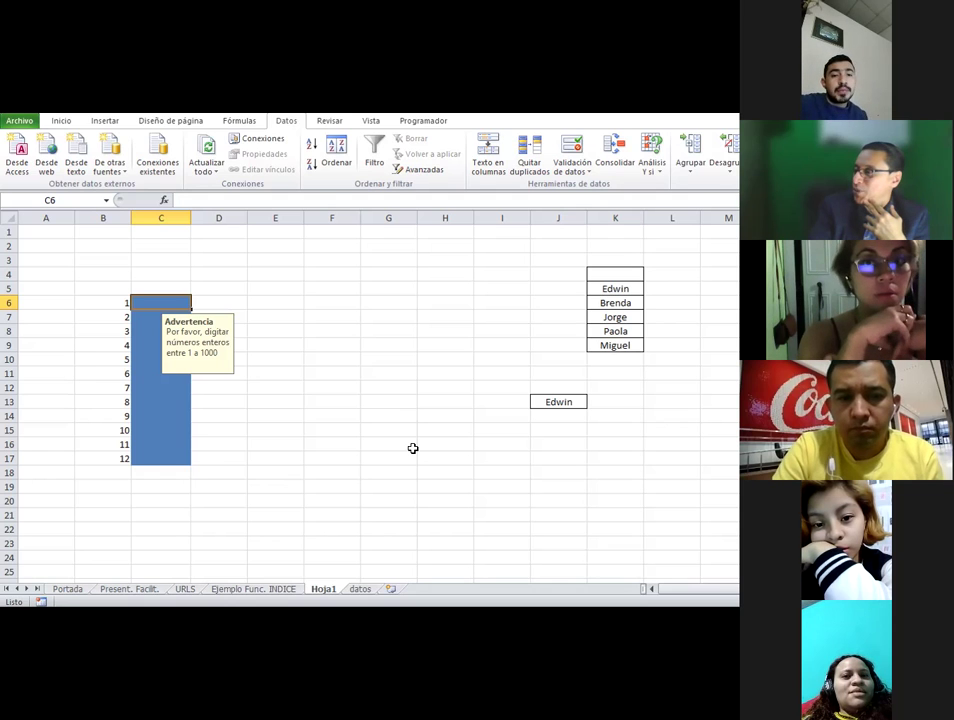
click(285, 516)
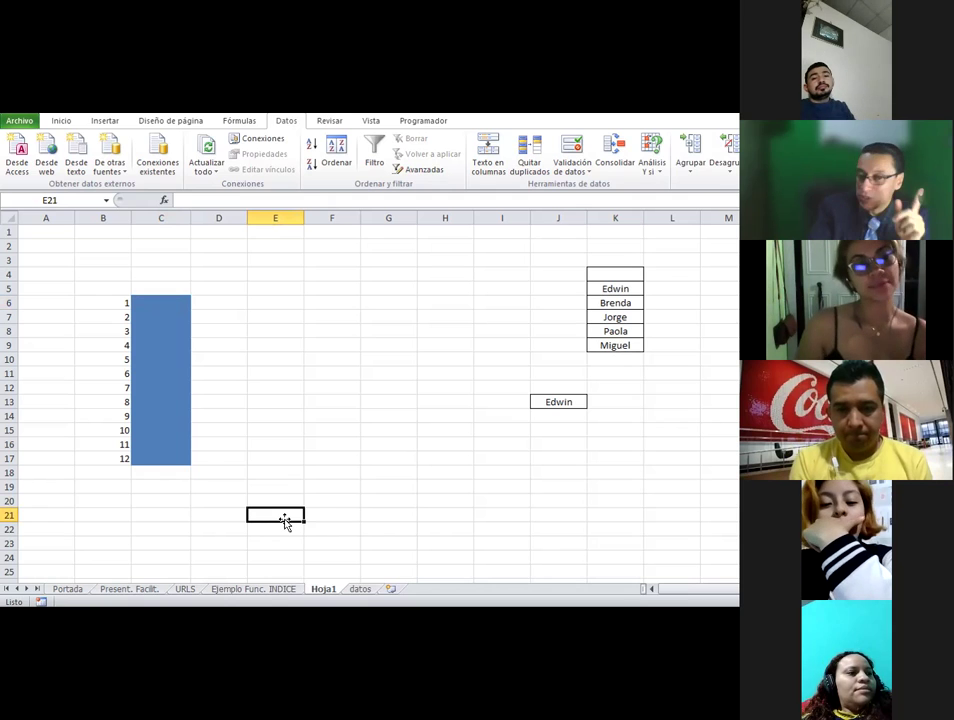
click(331, 290)
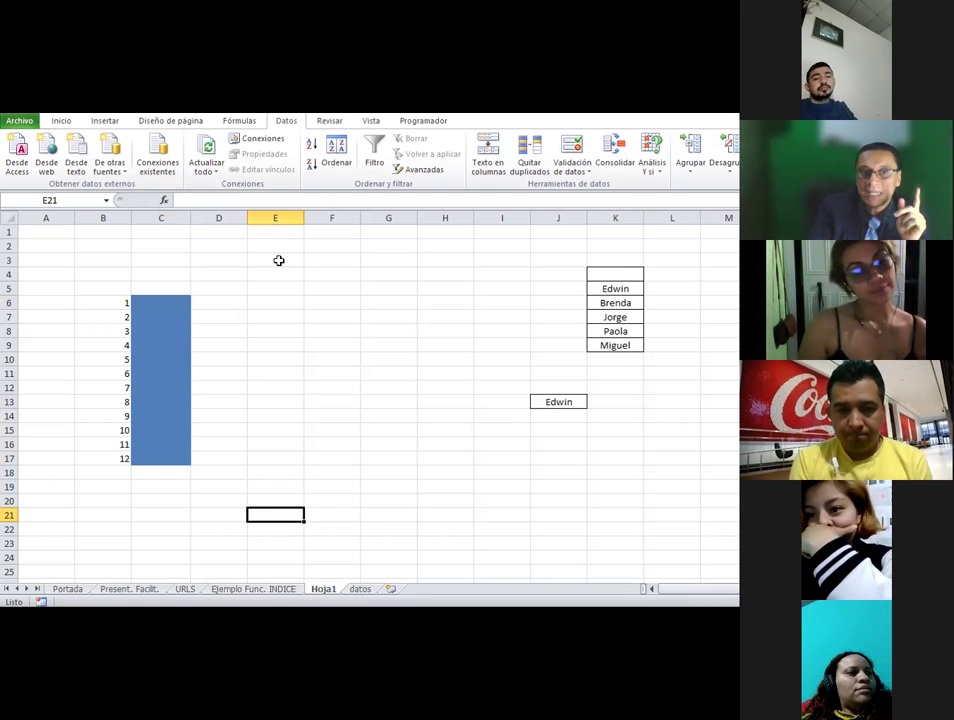
click(62, 121)
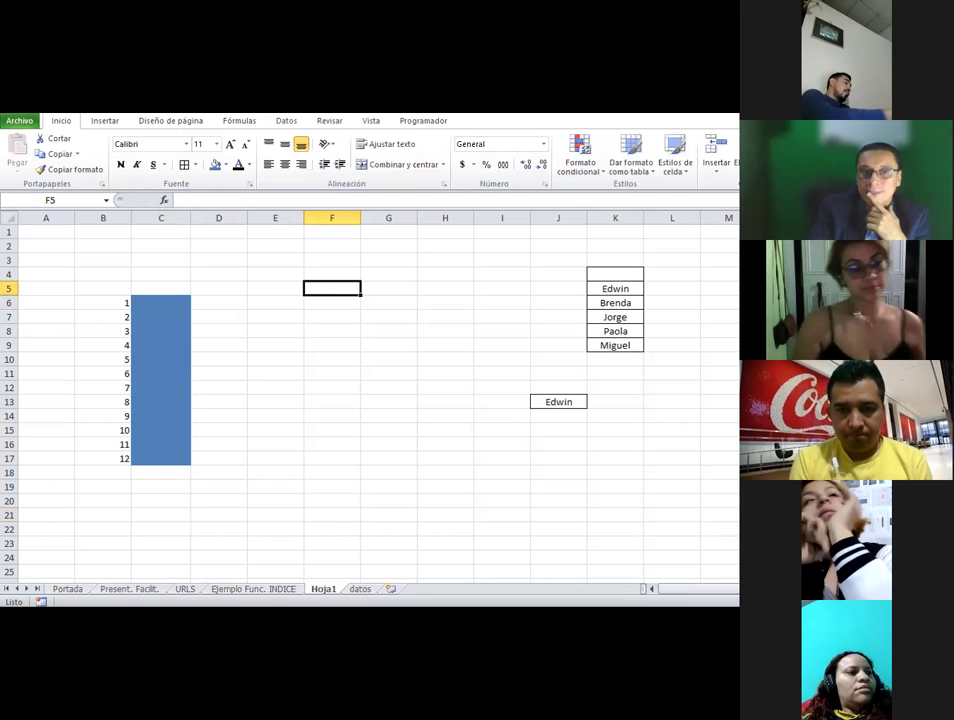
click(105, 121)
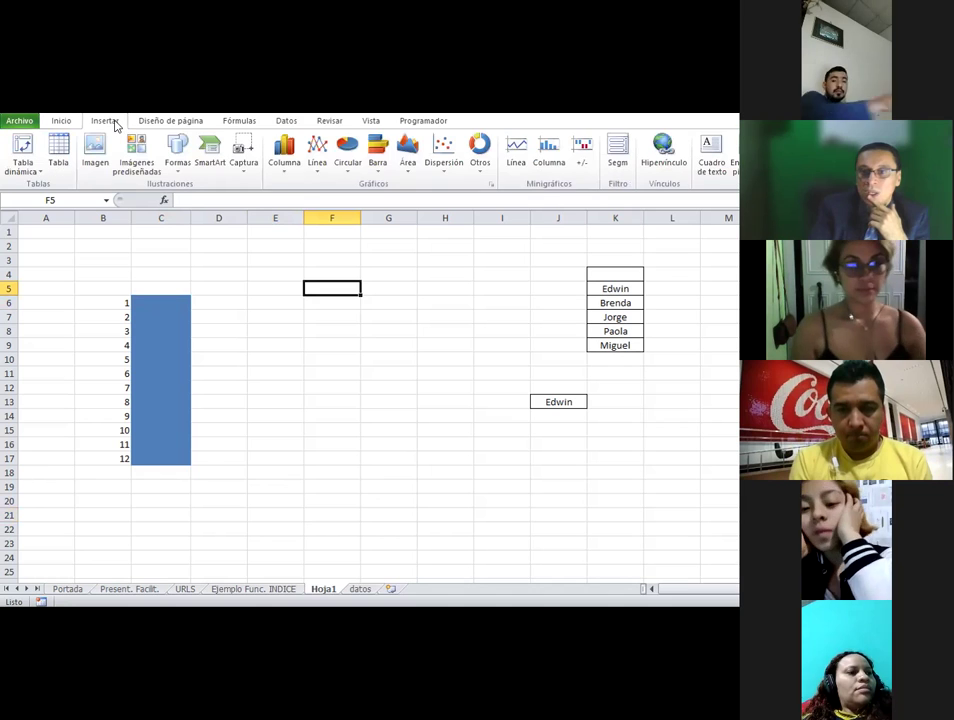
click(661, 152)
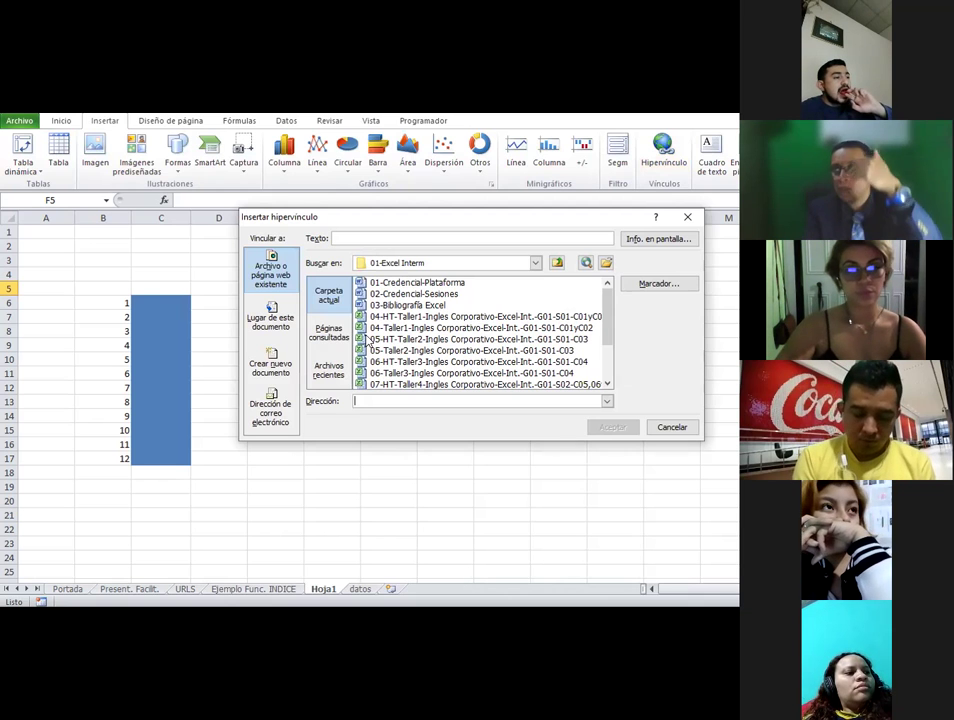
click(678, 427)
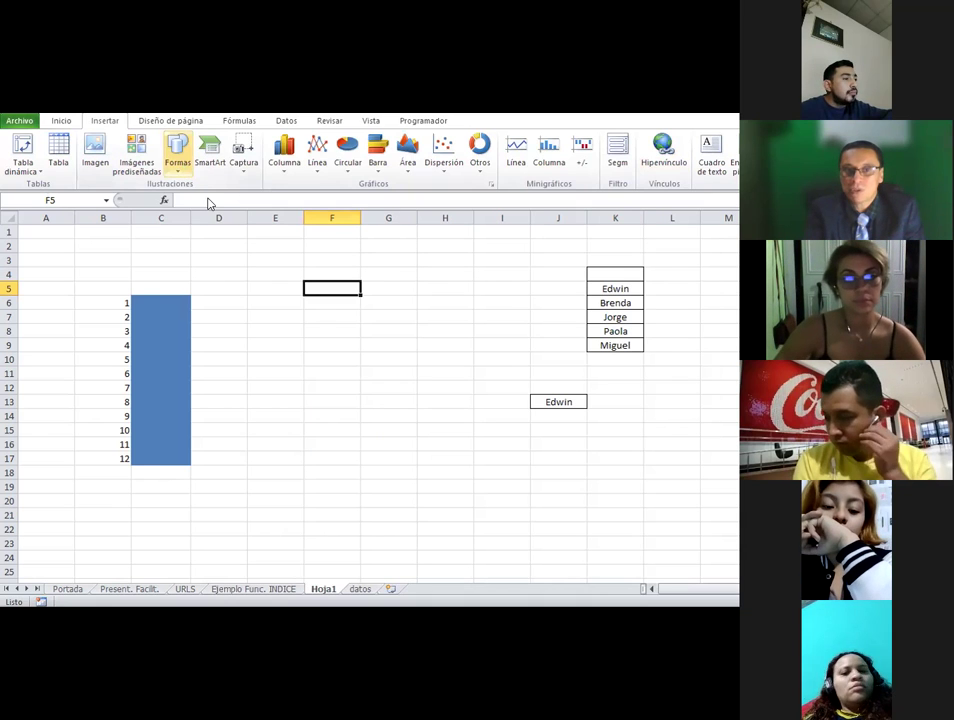
Draw a rounded rectangle across columns G and H around row 5, and give it the light red gradient shape style
click(178, 160)
click(242, 198)
drag(361, 280, 469, 306)
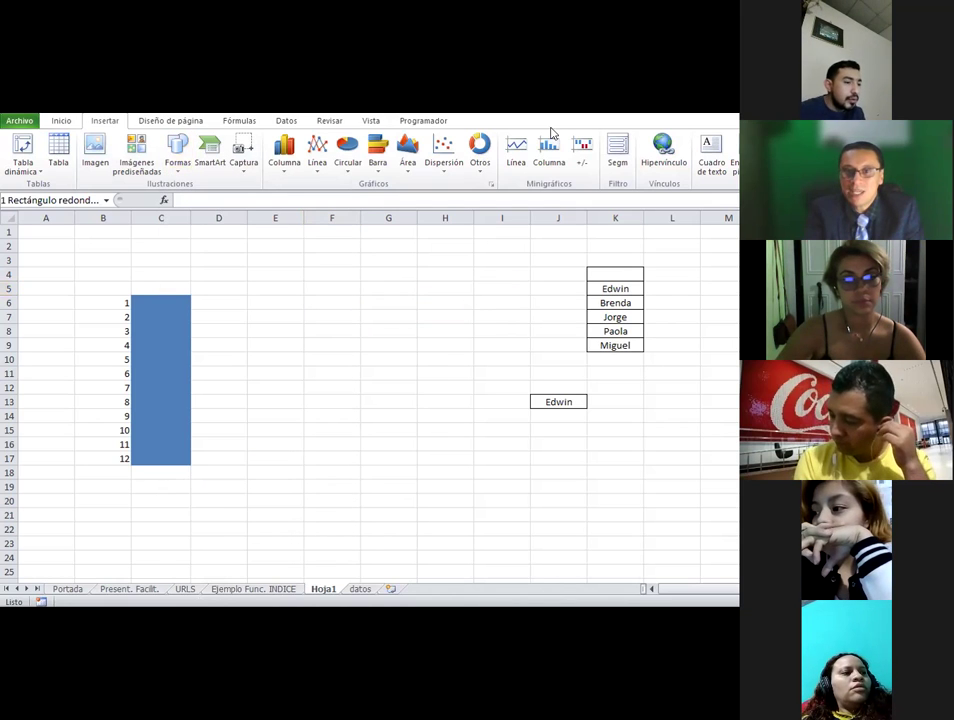
click(311, 175)
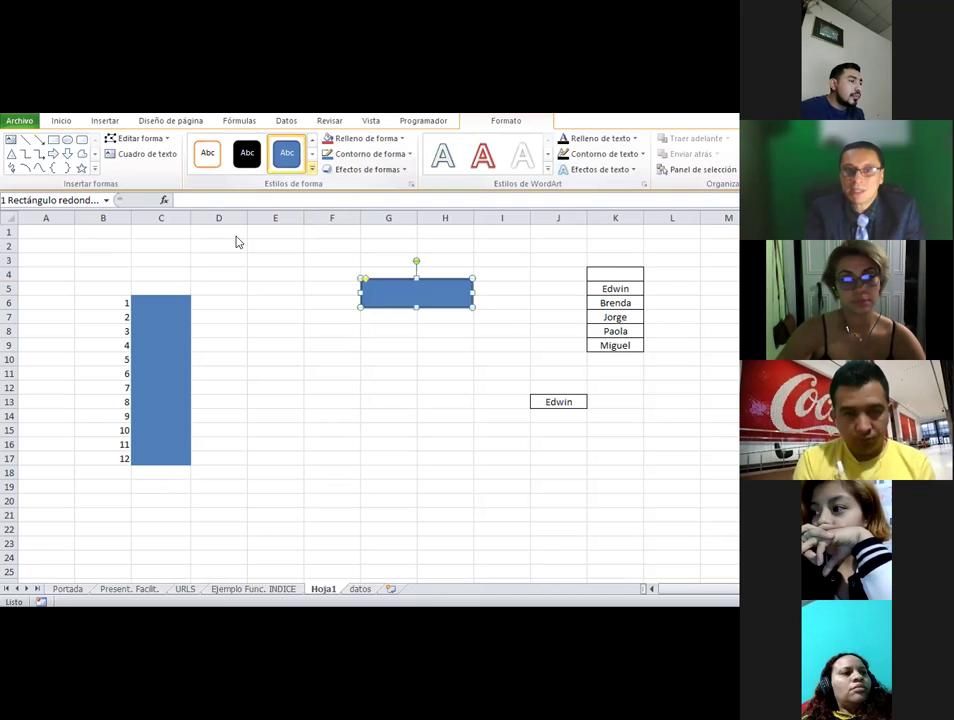
click(287, 271)
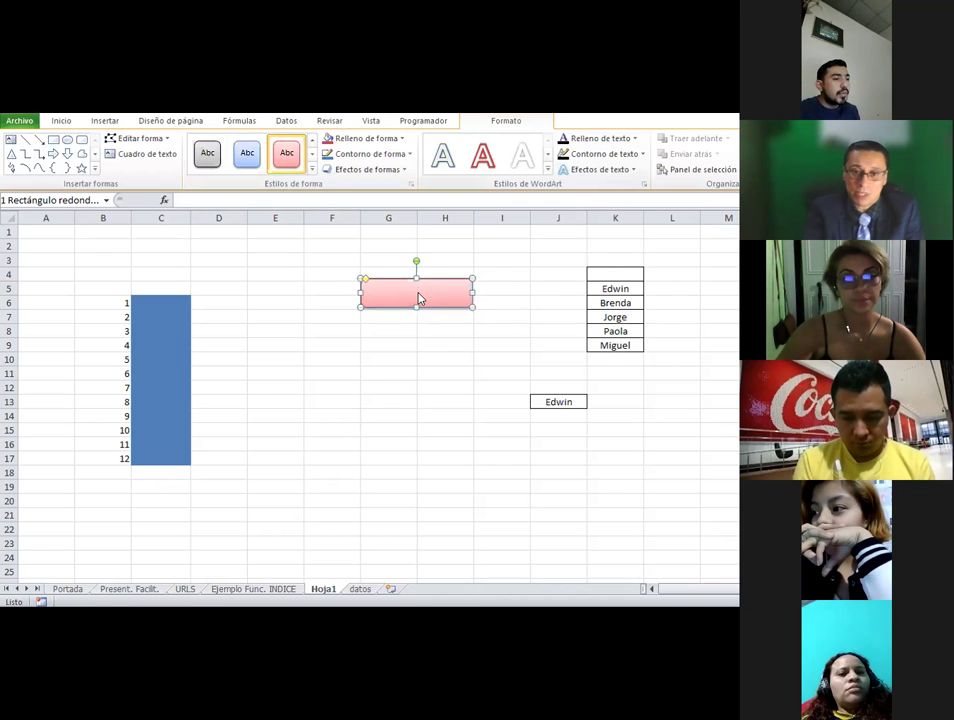
Add the text "Ropa masculina" to the rounded rectangle, centred both horizontally and vertically
right_click(419, 298)
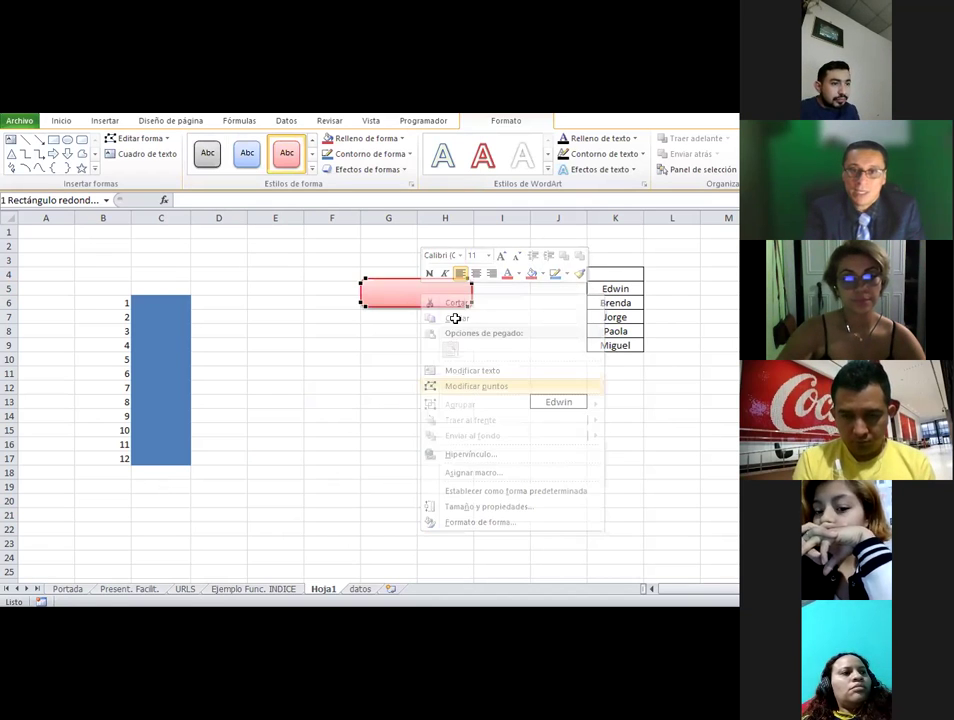
click(437, 288)
right_click(421, 300)
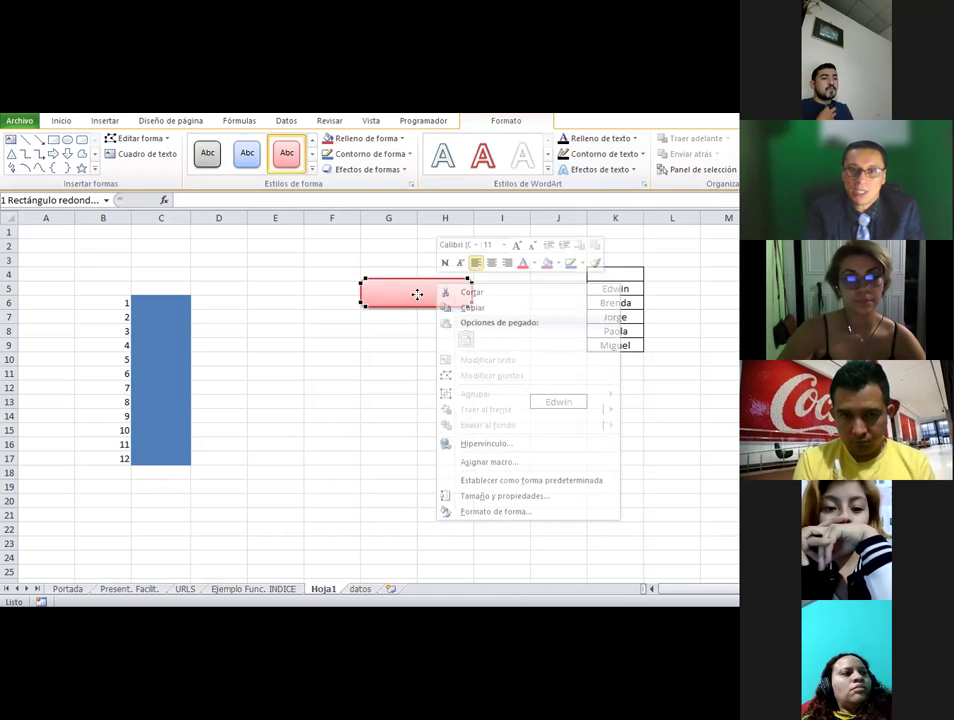
right_click(420, 299)
click(471, 373)
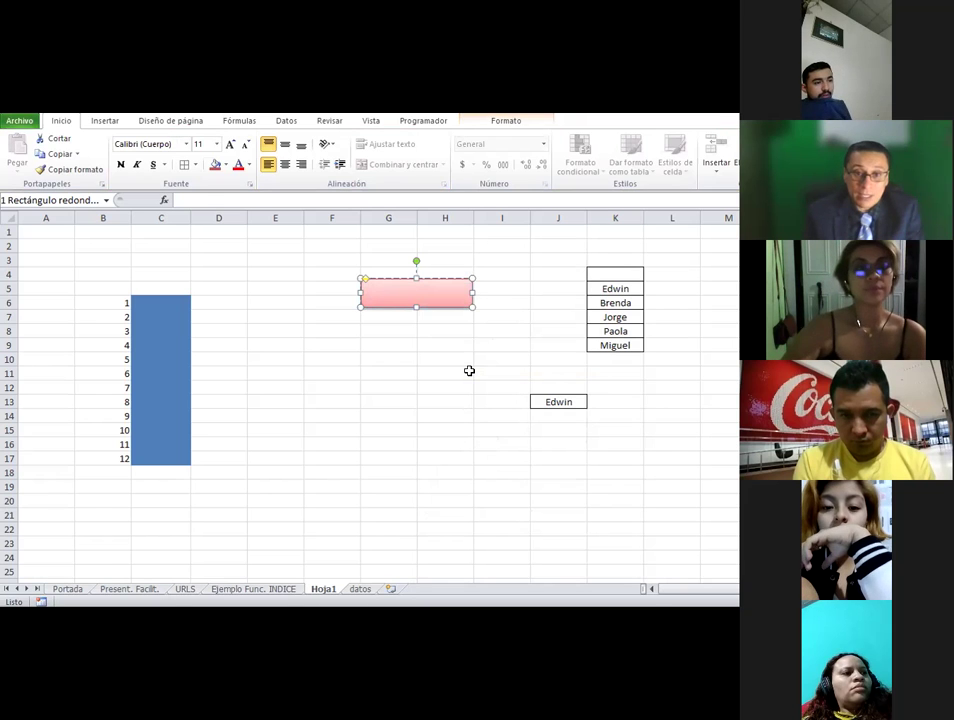
text(Ropa masculina)
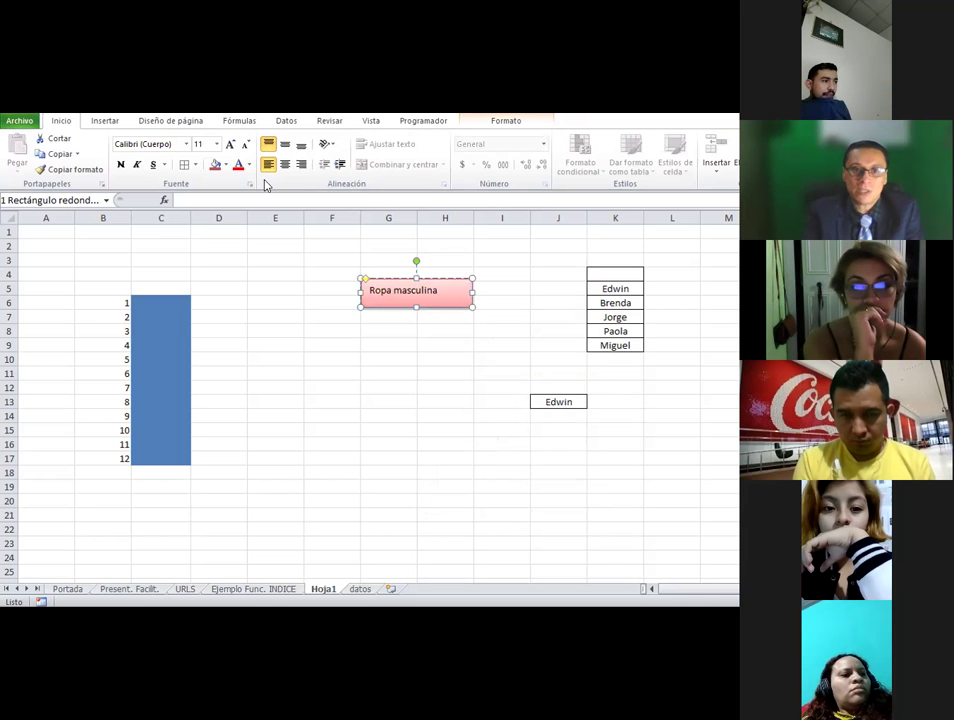
click(285, 164)
click(285, 144)
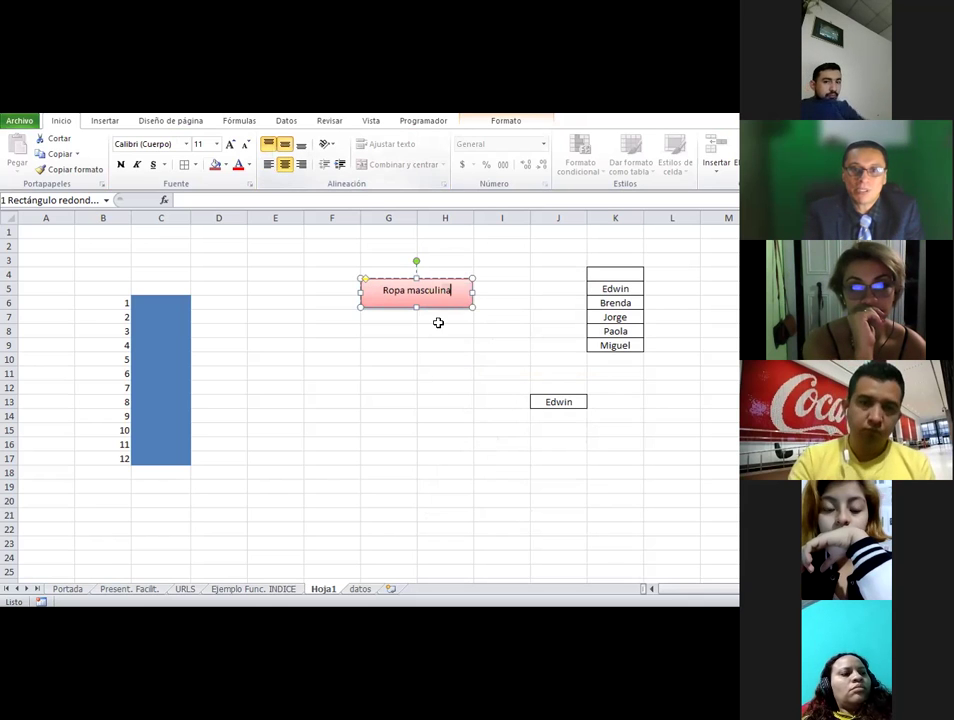
click(445, 401)
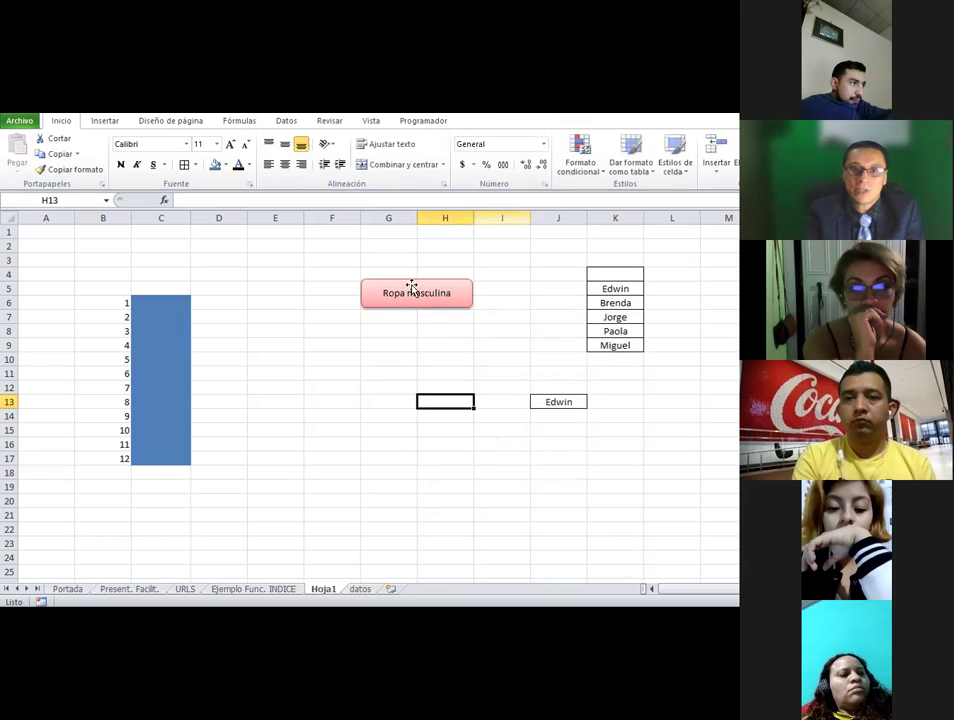
Hyperlink the Ropa masculina shape to cell A1 of the datos sheet, test the link and return to Hoja1
click(413, 282)
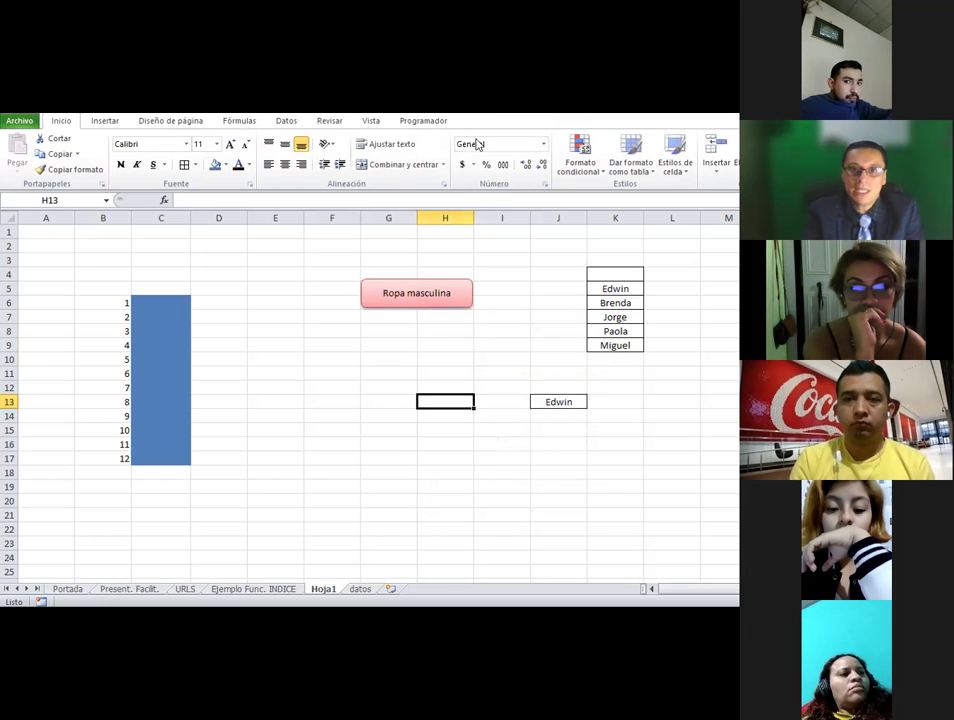
click(105, 121)
click(201, 122)
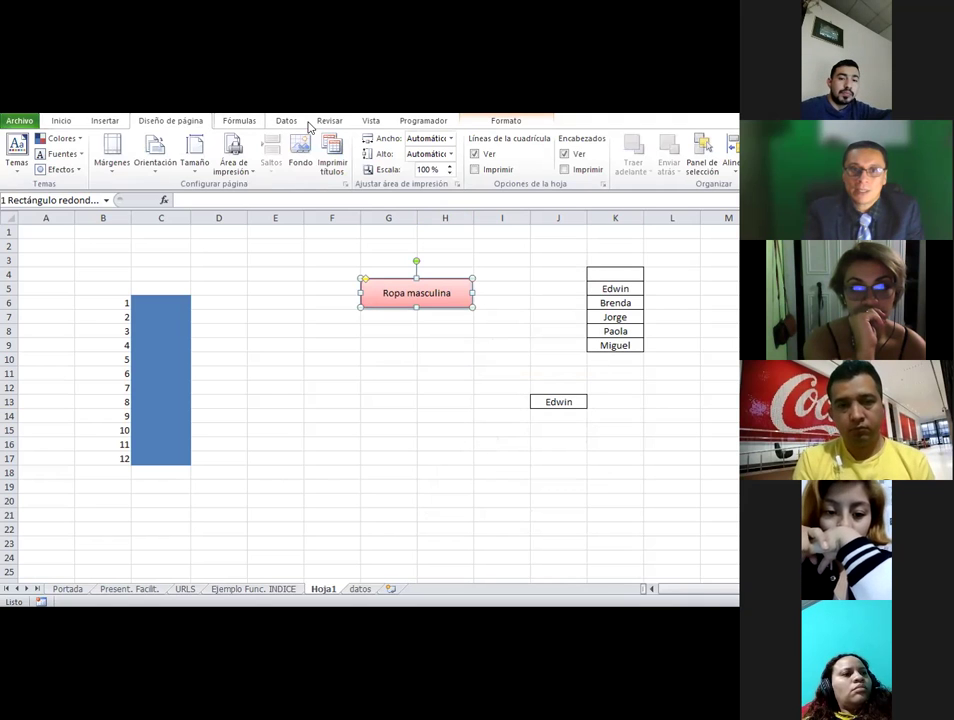
click(239, 121)
click(290, 122)
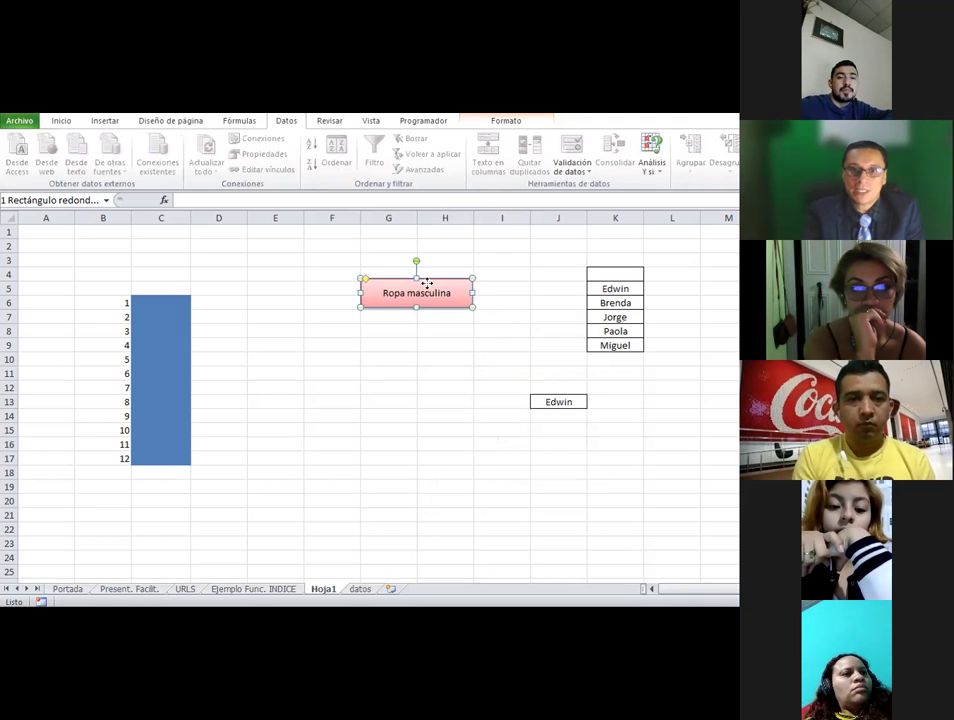
right_click(428, 285)
click(469, 450)
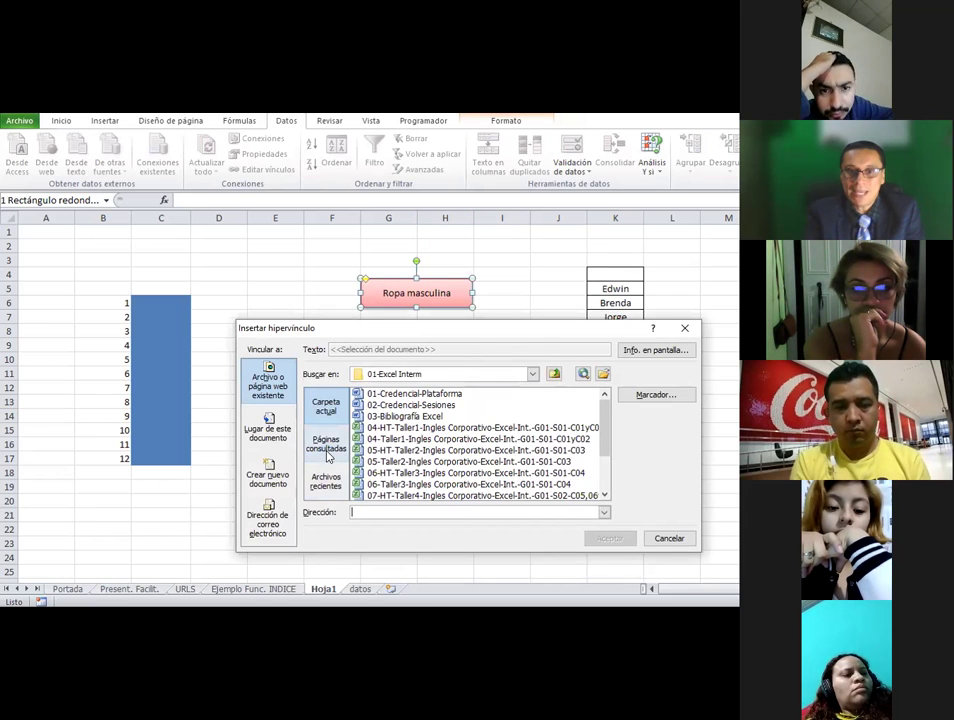
click(328, 453)
click(281, 437)
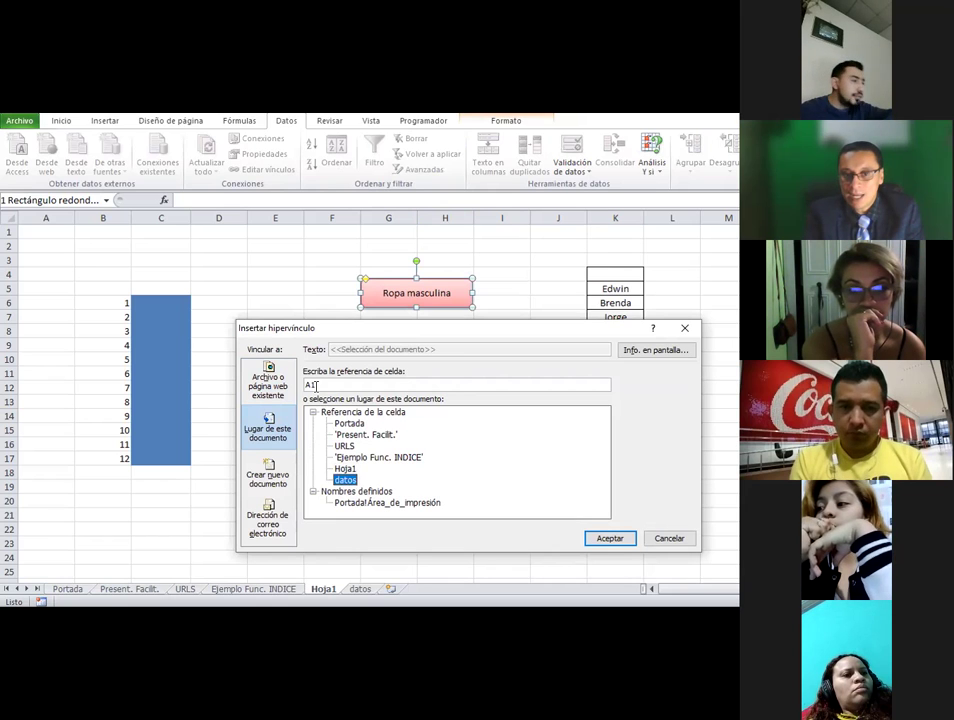
click(603, 539)
click(462, 398)
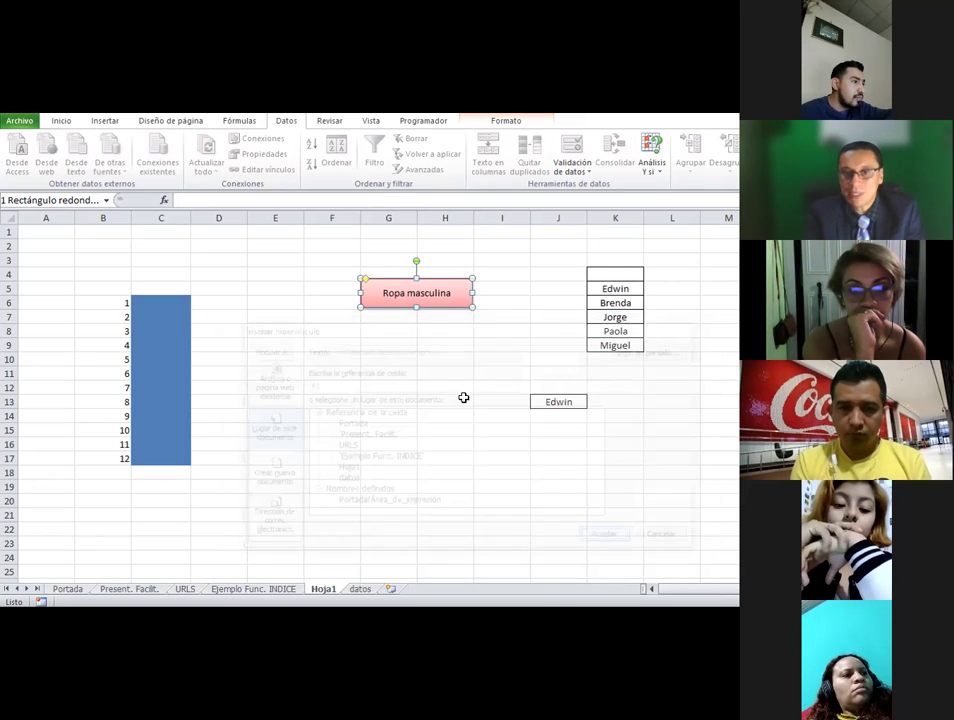
click(421, 297)
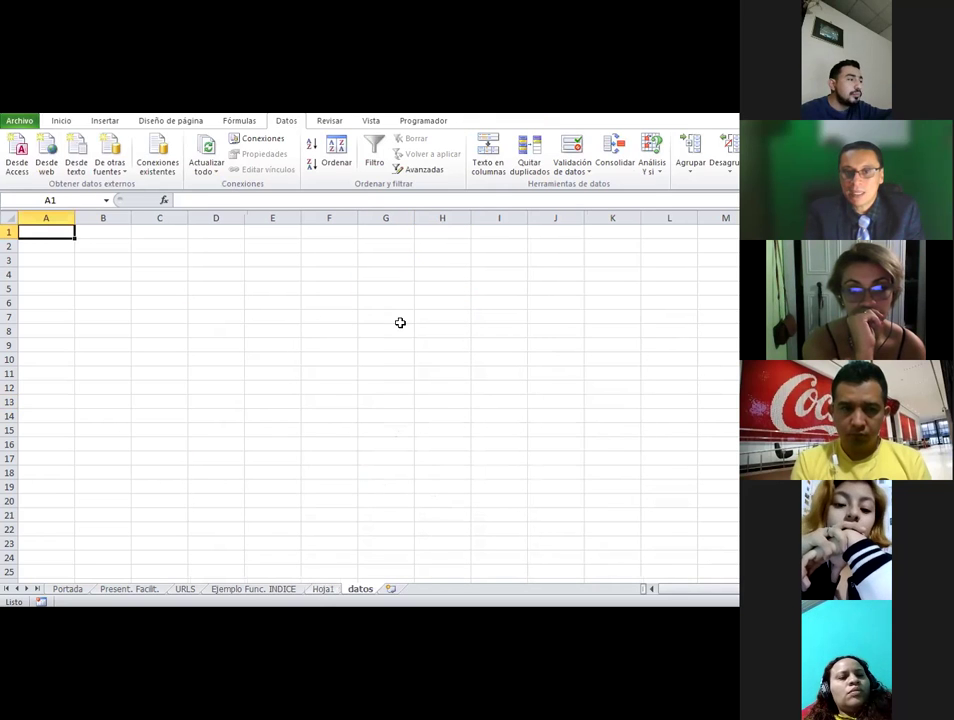
key(ctrl+Page_Up)
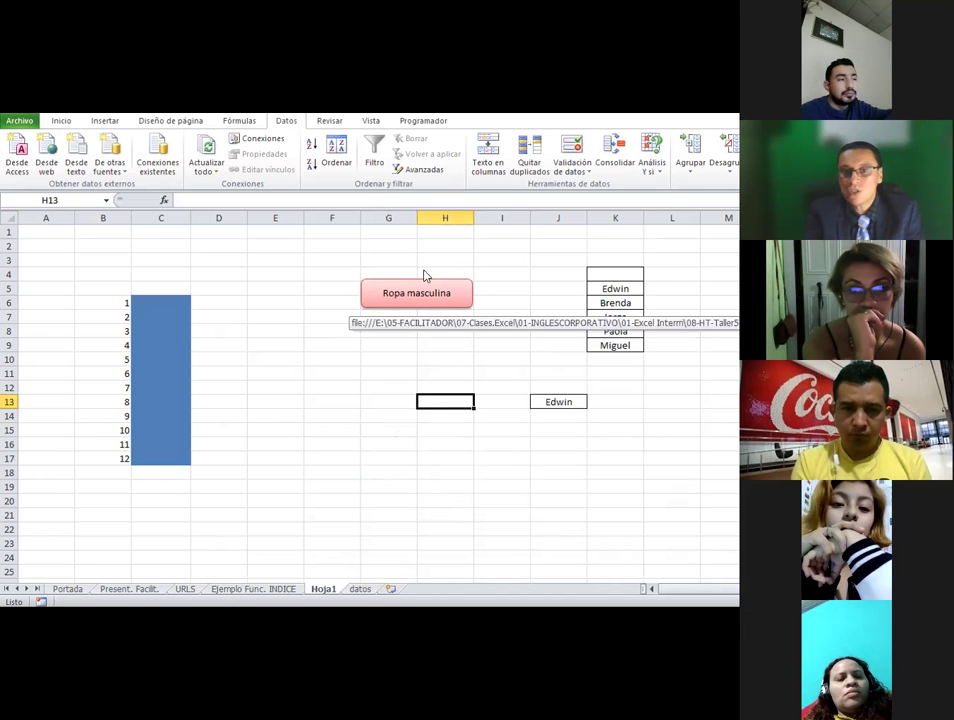
Move the Ropa masculina shape to columns E and F around row 4, follow its link again and return to Hoja1
right_click(421, 285)
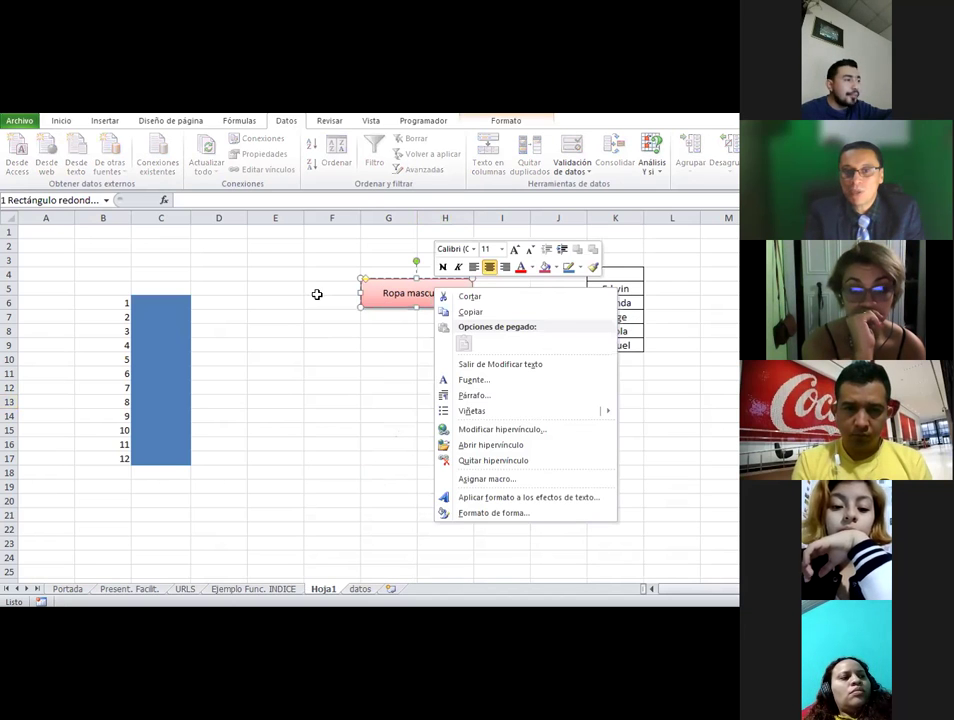
click(398, 287)
drag(293, 302, 300, 292)
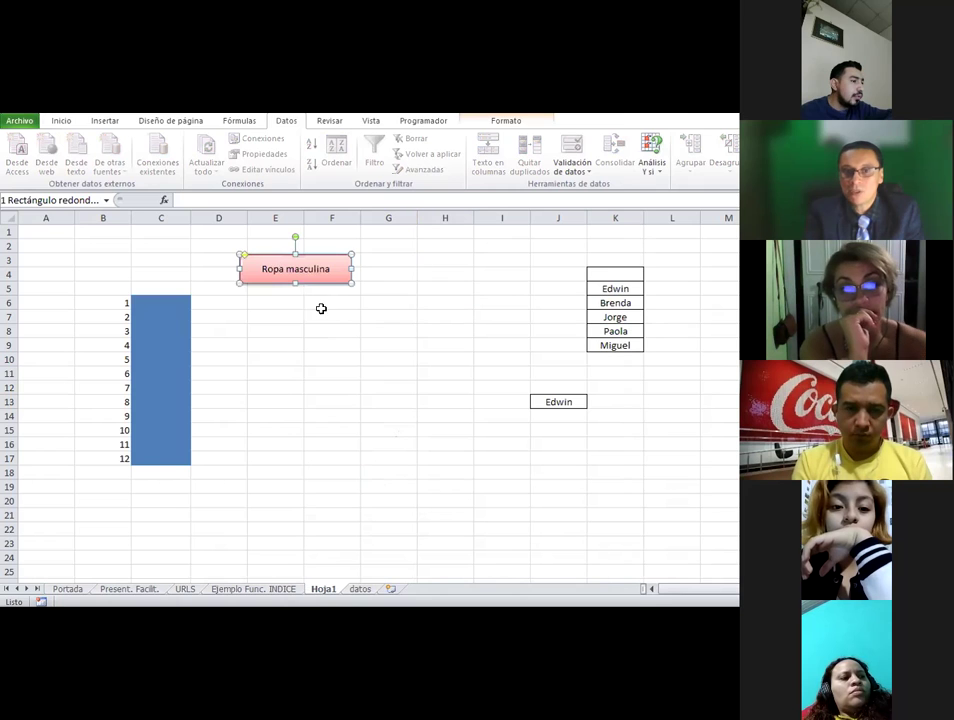
key(Escape)
click(359, 589)
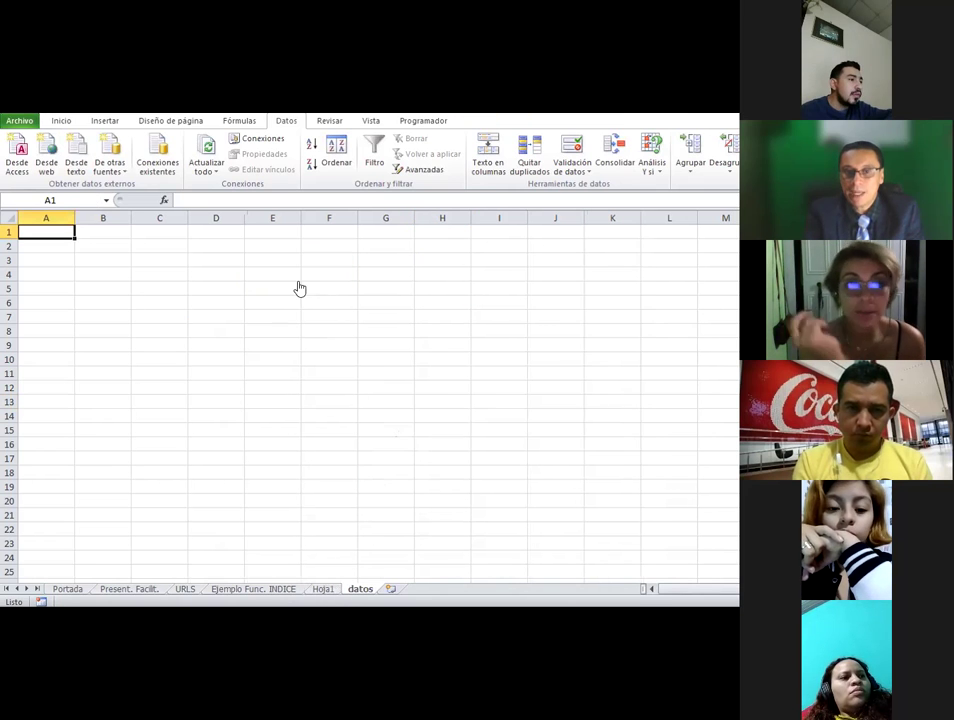
key(ctrl+Page_Up)
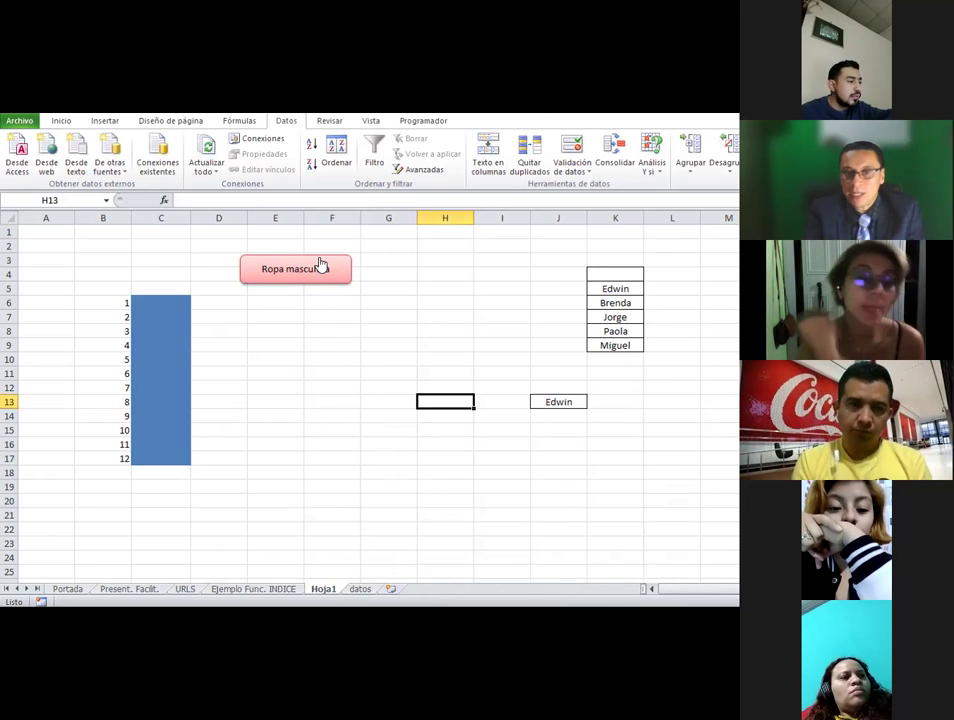
key(Up)
key(Up)
key(Up)
key(Left)
key(Left)
click(380, 317)
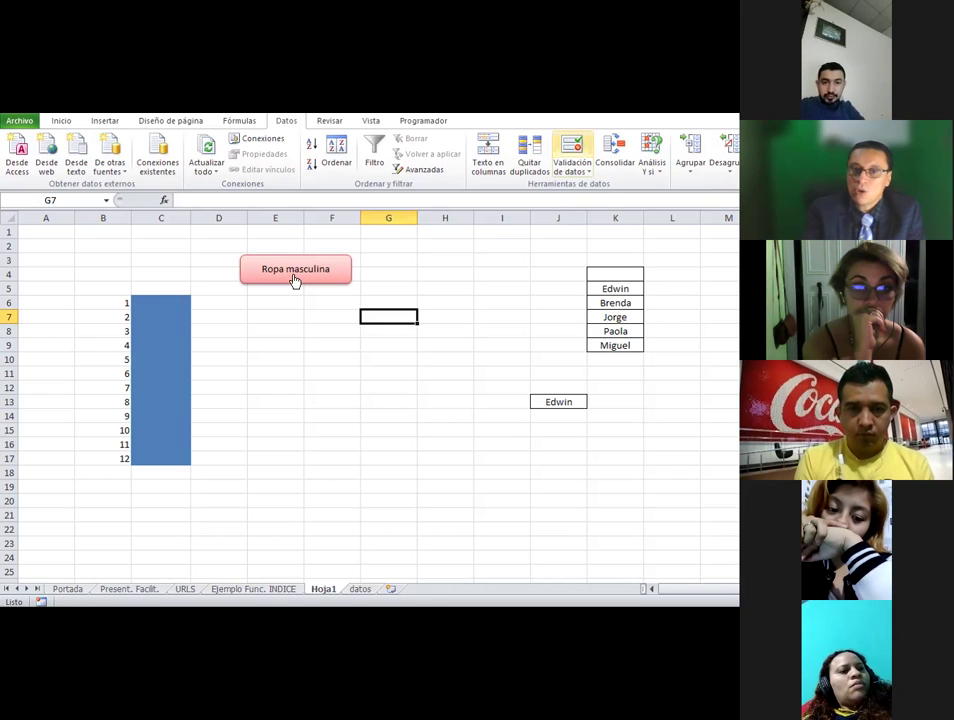
Review the permitted validation types for cell F11, down to Personalizada, and close the settings without changes
click(351, 380)
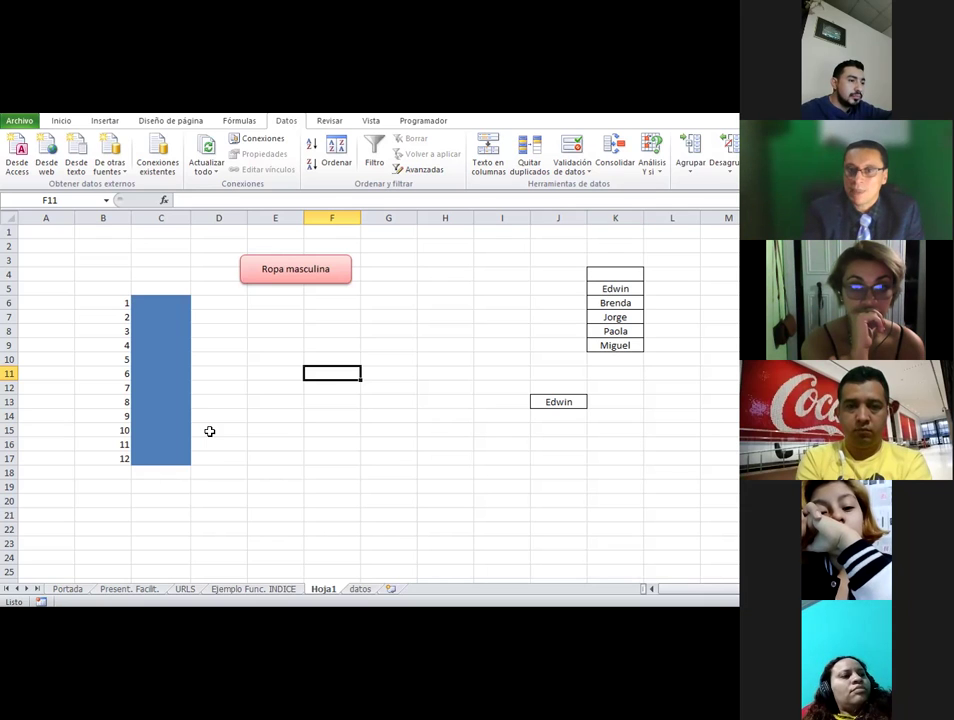
click(573, 168)
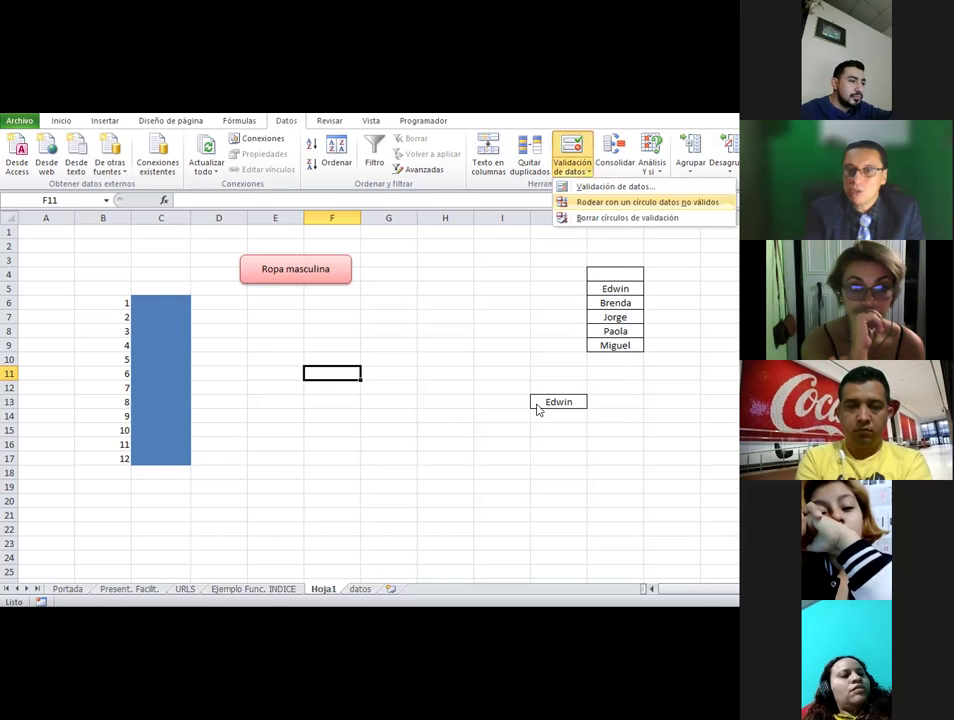
click(615, 186)
click(392, 292)
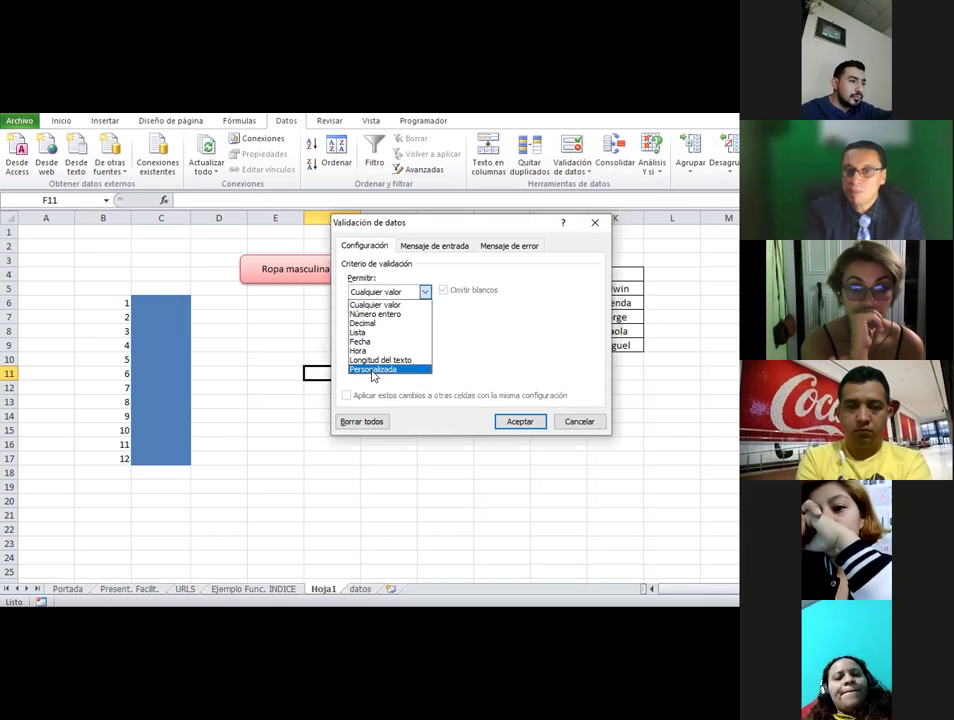
key(Escape)
key(Escape)
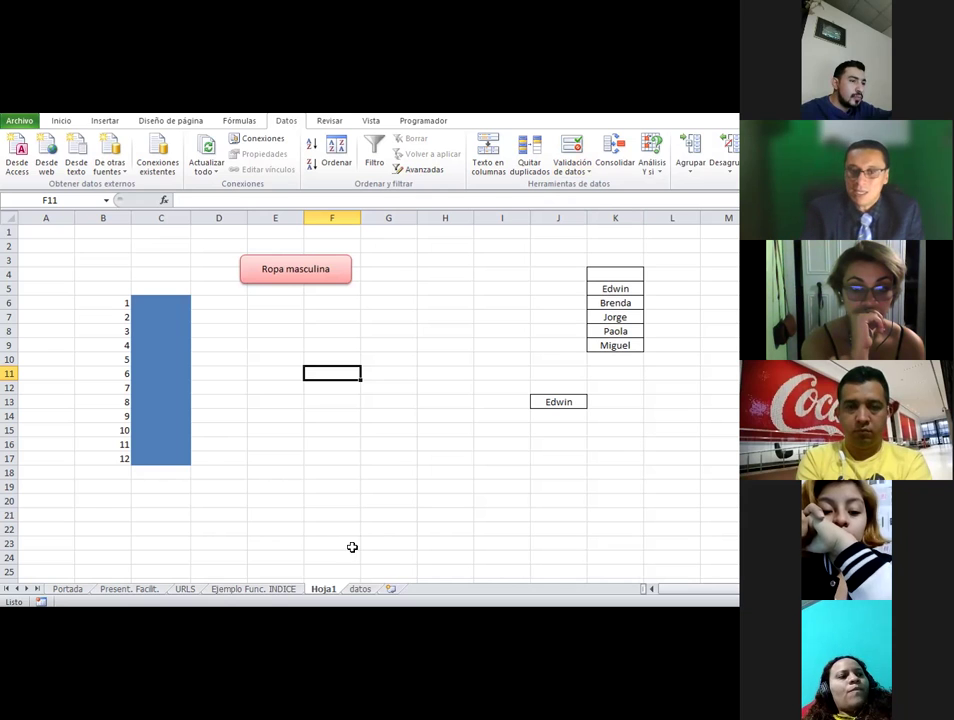
View the INDICE and COINCIDIR function columns on the Ejemplo Func. INDICE sheet, and return to Hoja1
click(262, 589)
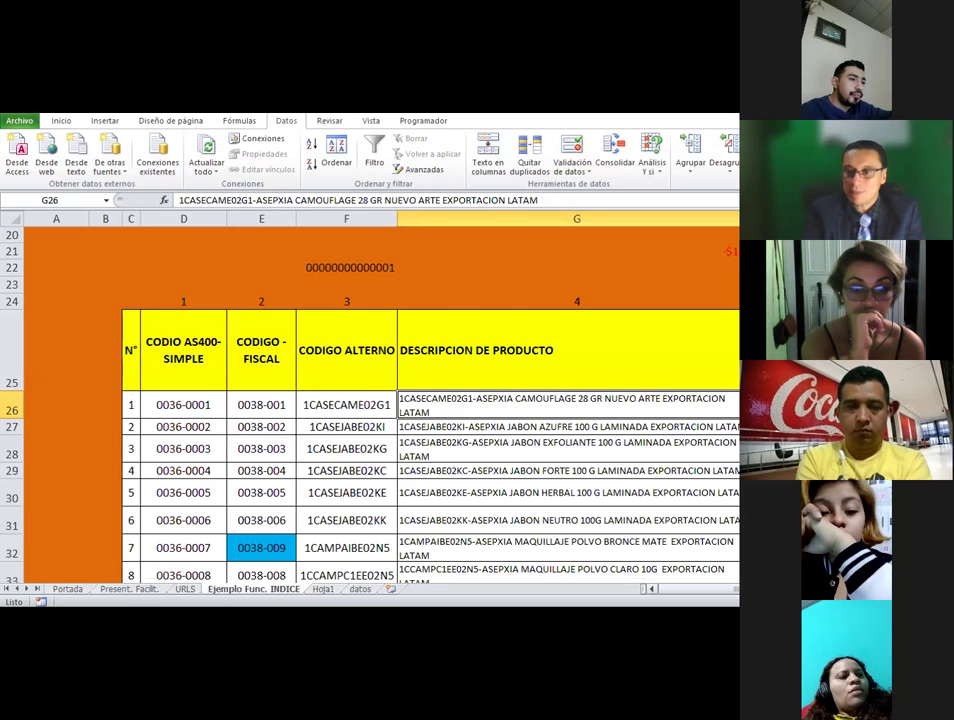
scroll(380, 400, right, 3)
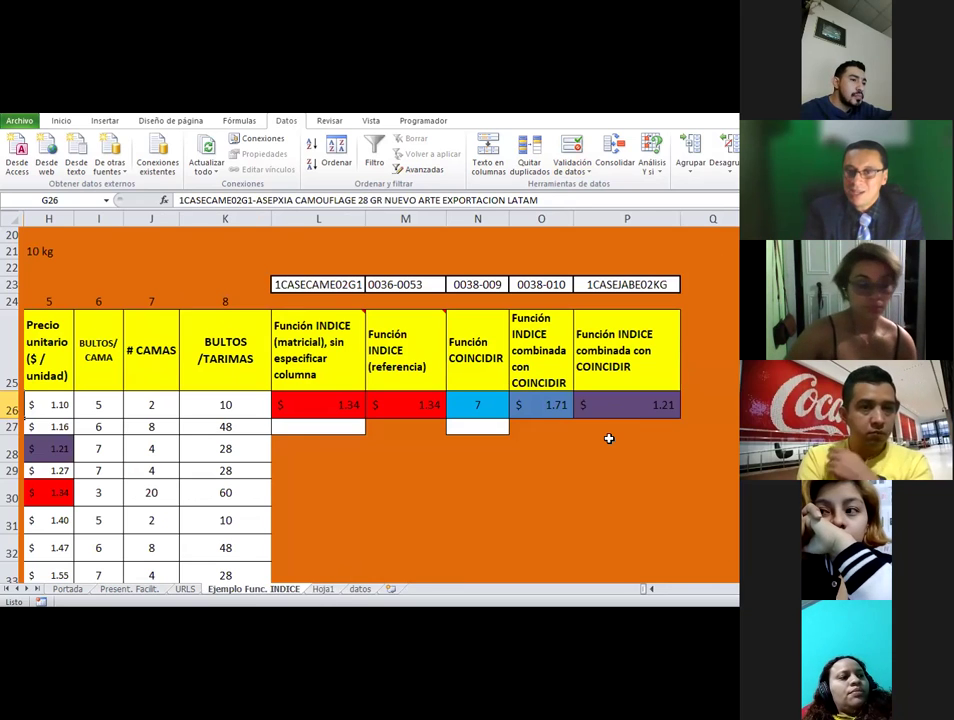
key(ctrl+Page_Down)
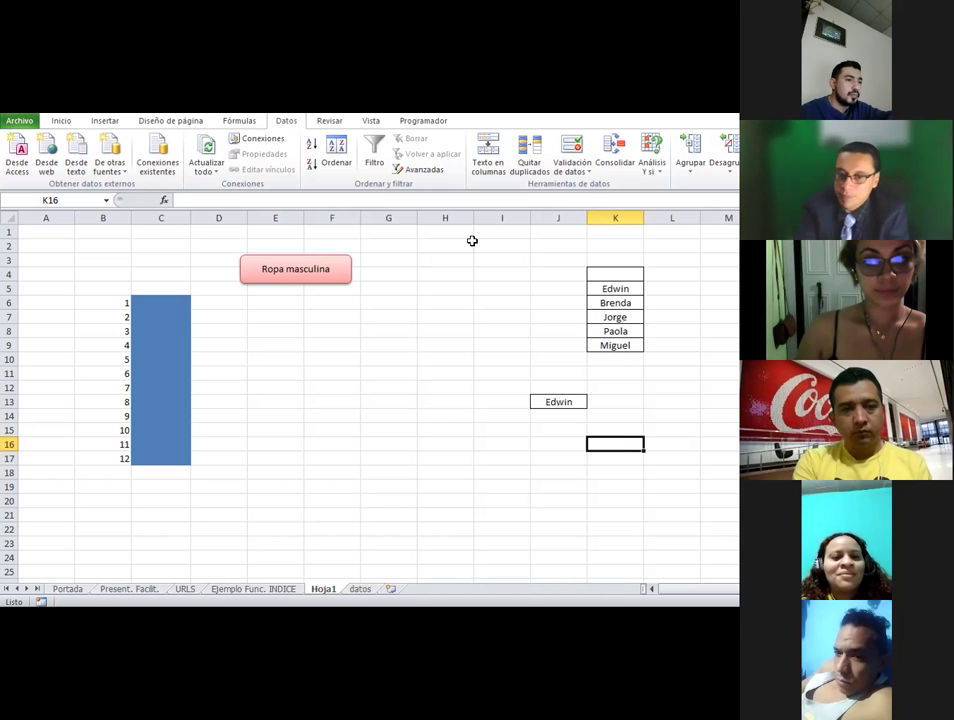
mouse_move(453, 554)
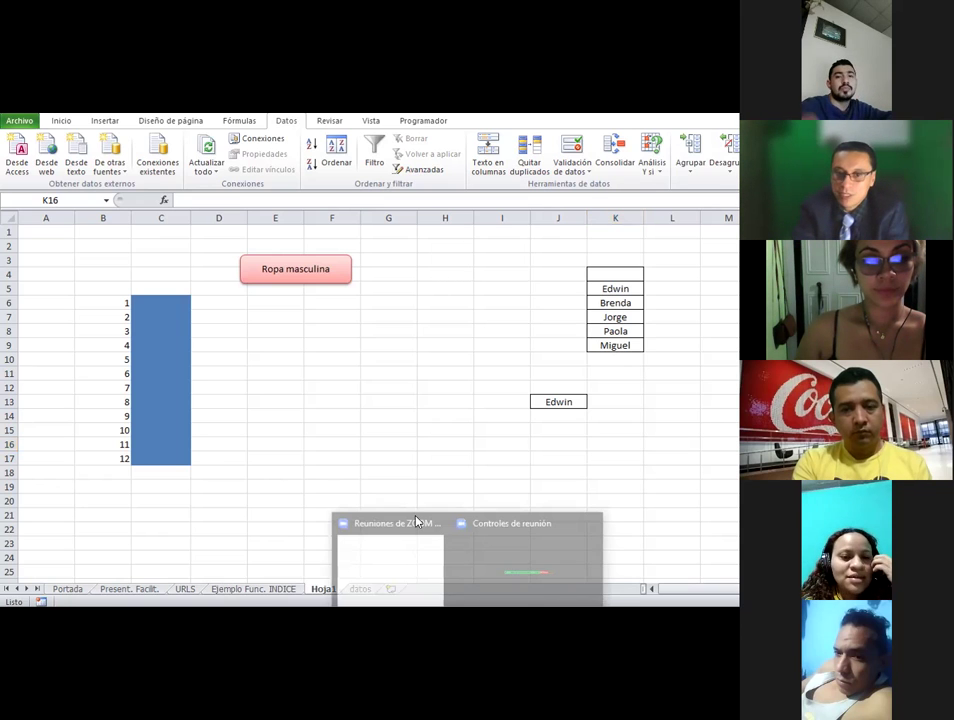